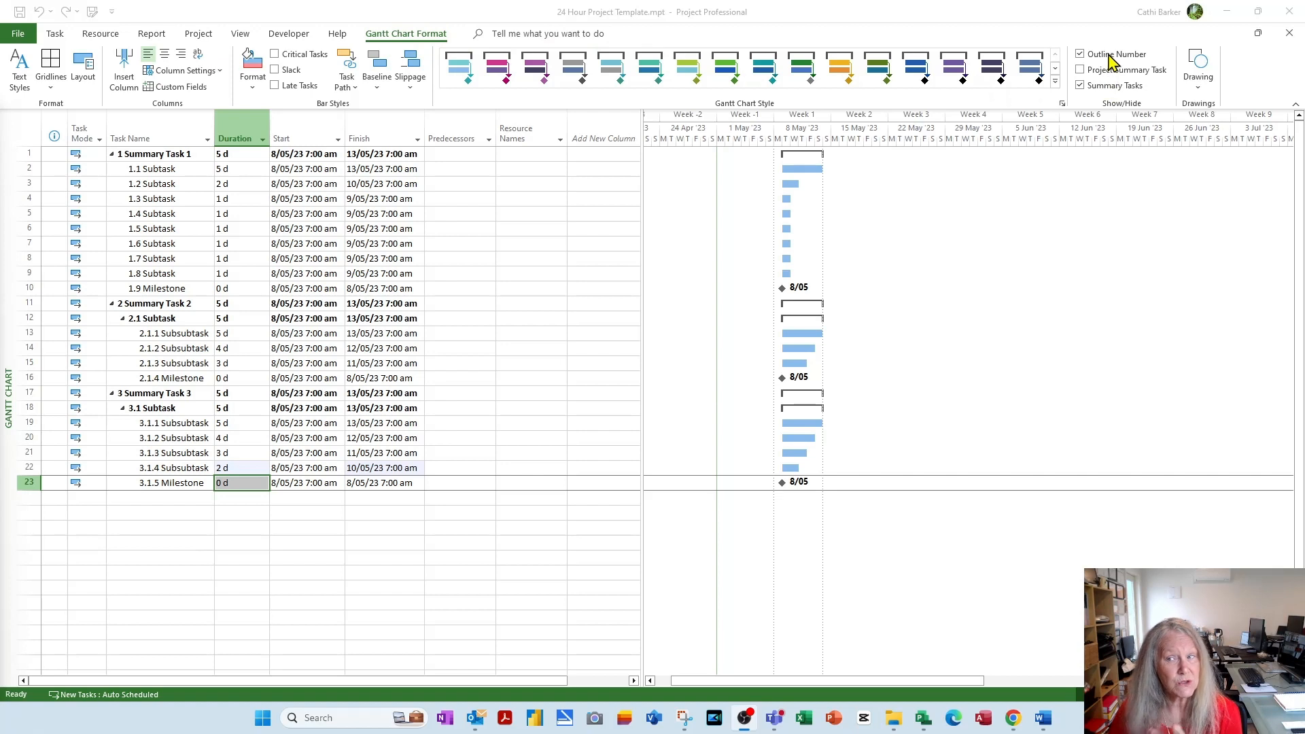
Step: Show the project summary task and auto-fit the Task Name, Start and Finish columns to their contents
left_click(1108, 55)
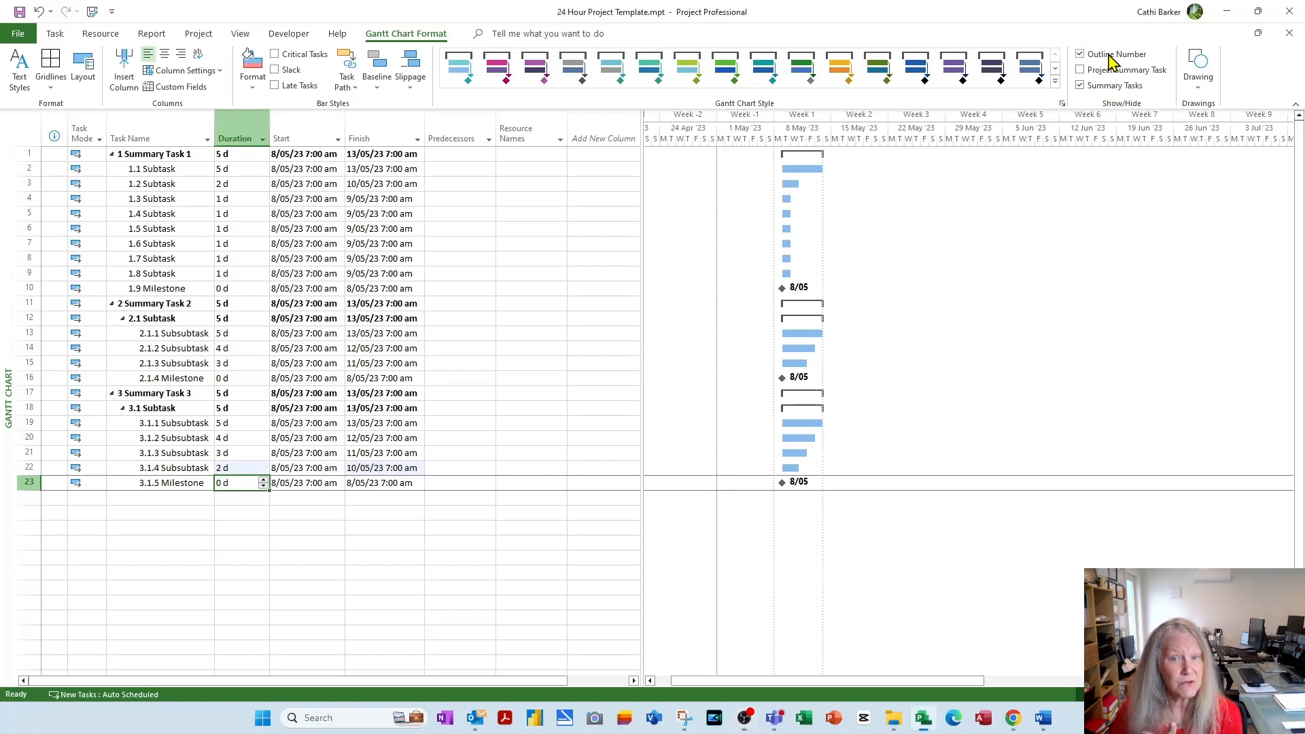
left_click(1108, 60)
left_click(1108, 60)
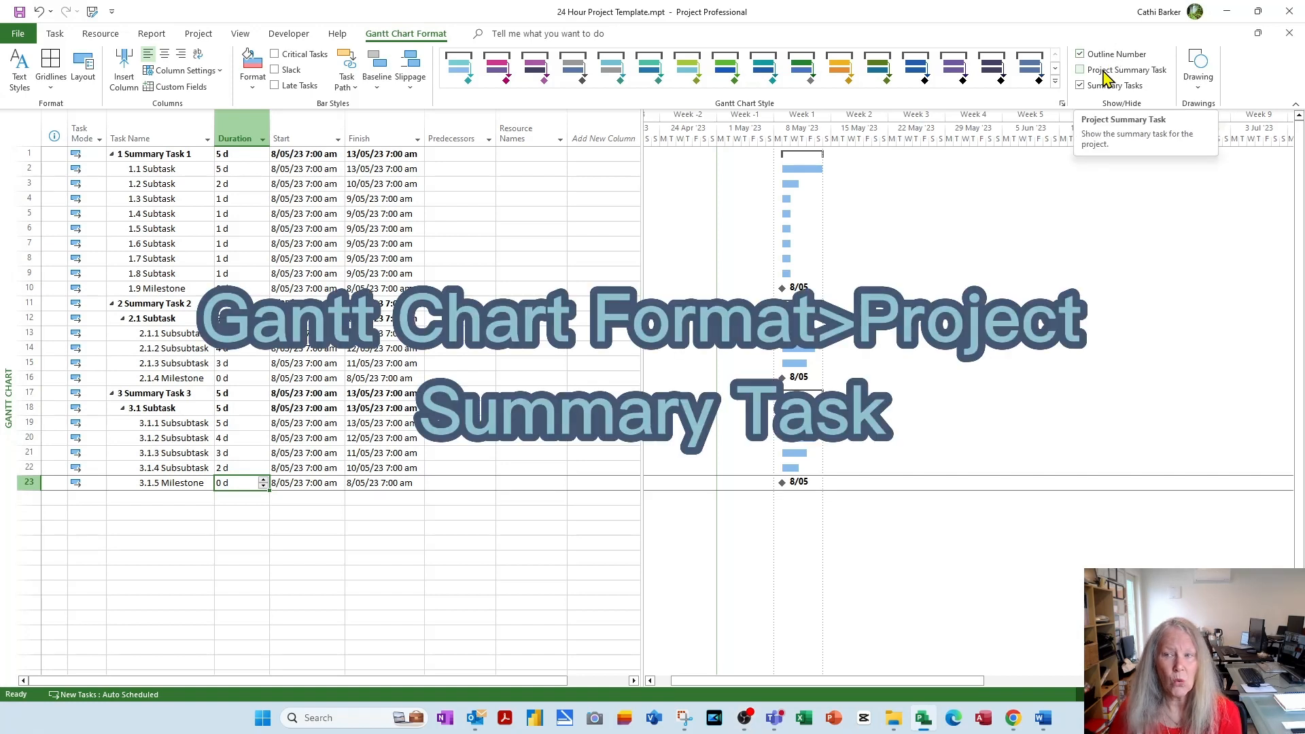
left_click(1104, 73)
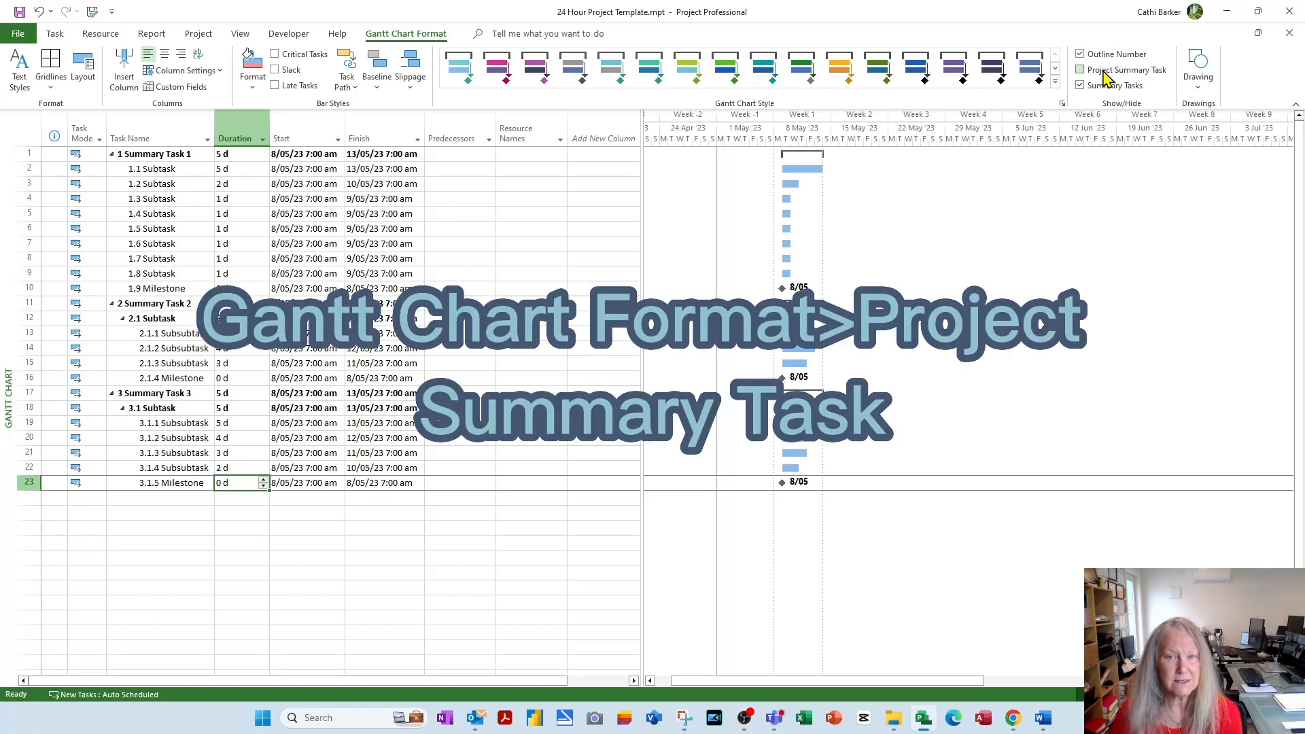
double_click(214, 129)
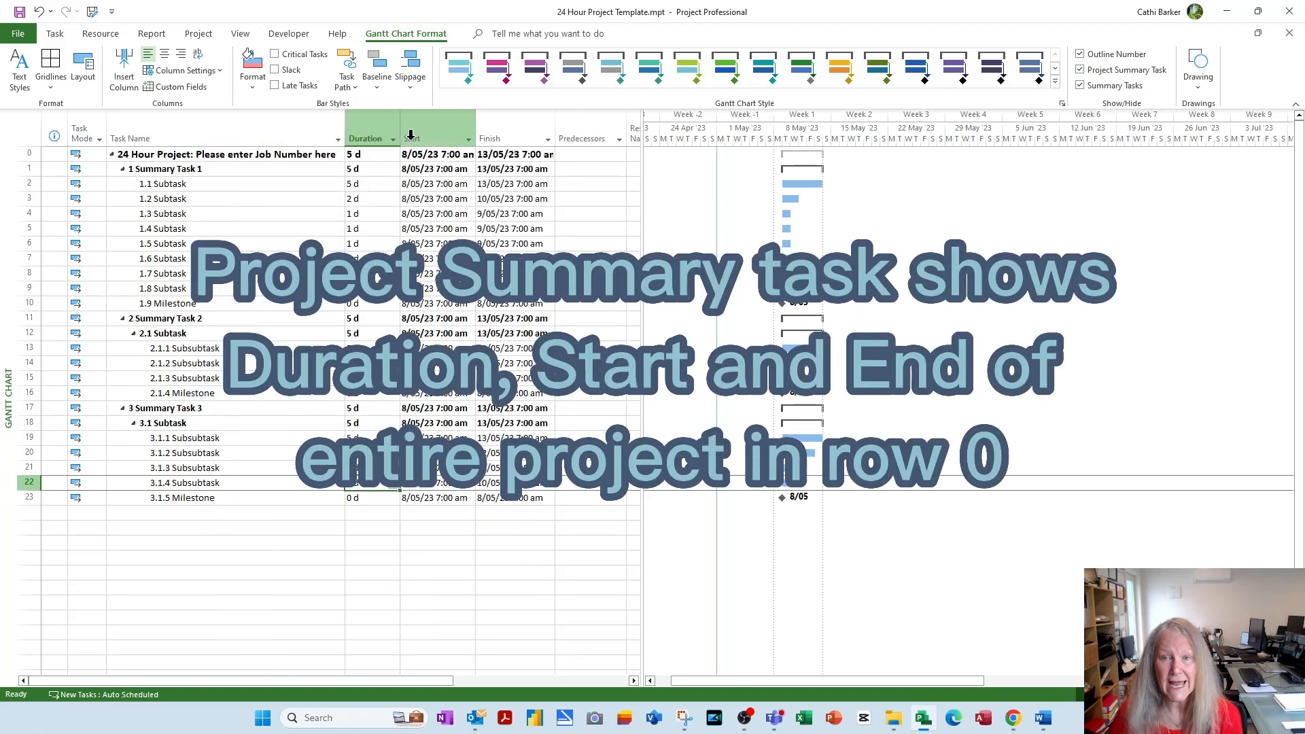
double_click(556, 133)
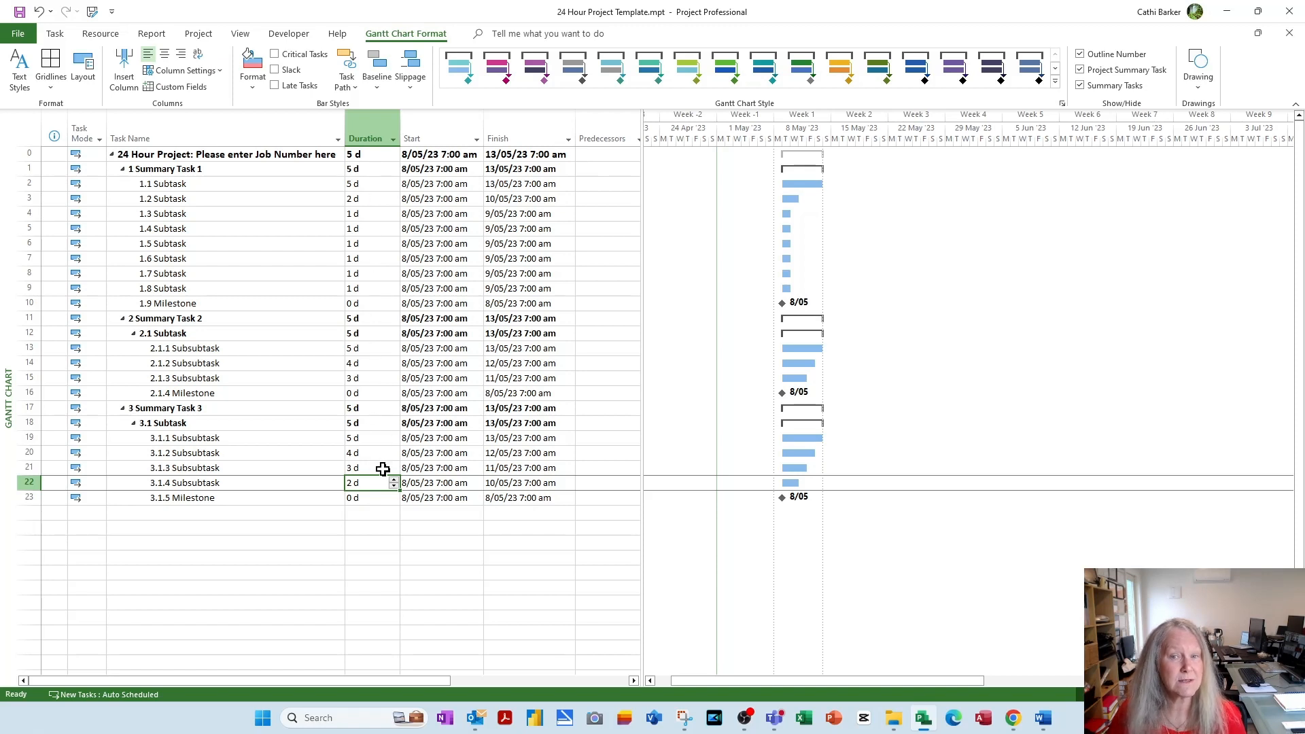
Step: Inspect the project title in the file's advanced properties and try in-cell editing of the project summary task's name
left_click(210, 156)
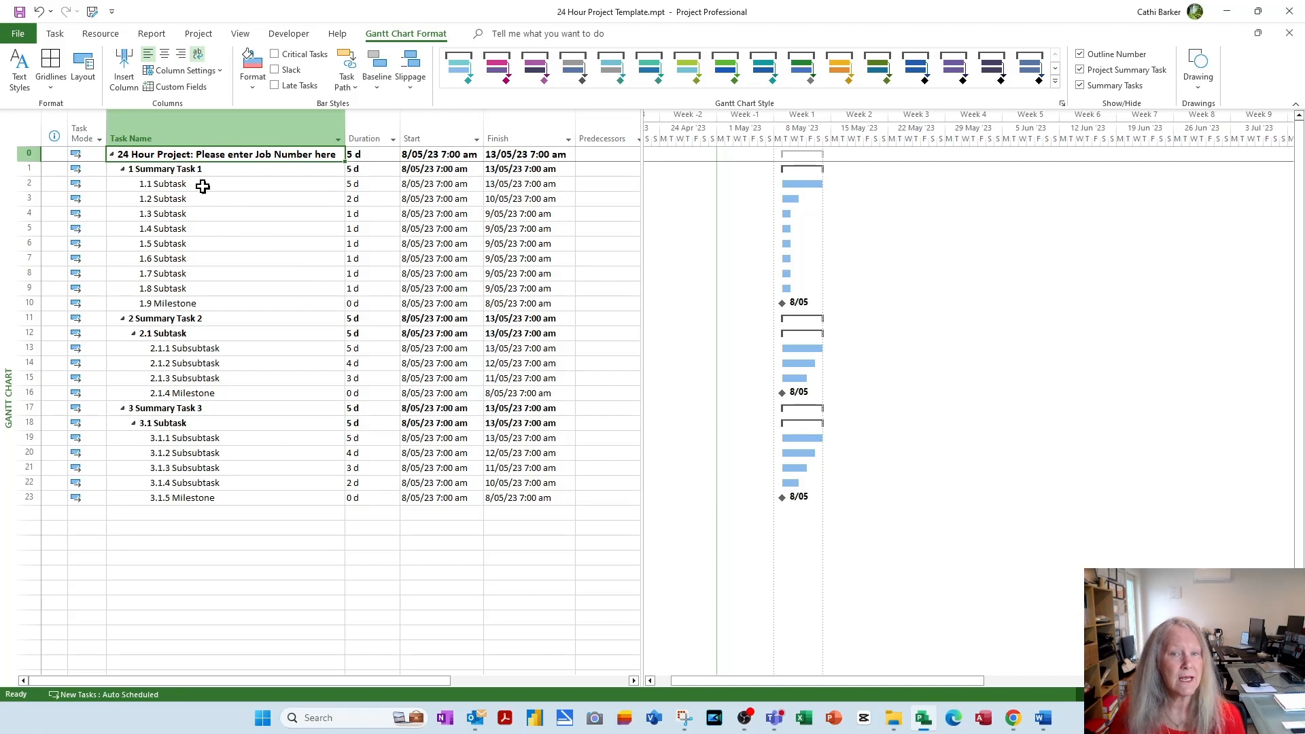
left_click(18, 33)
left_click(37, 163)
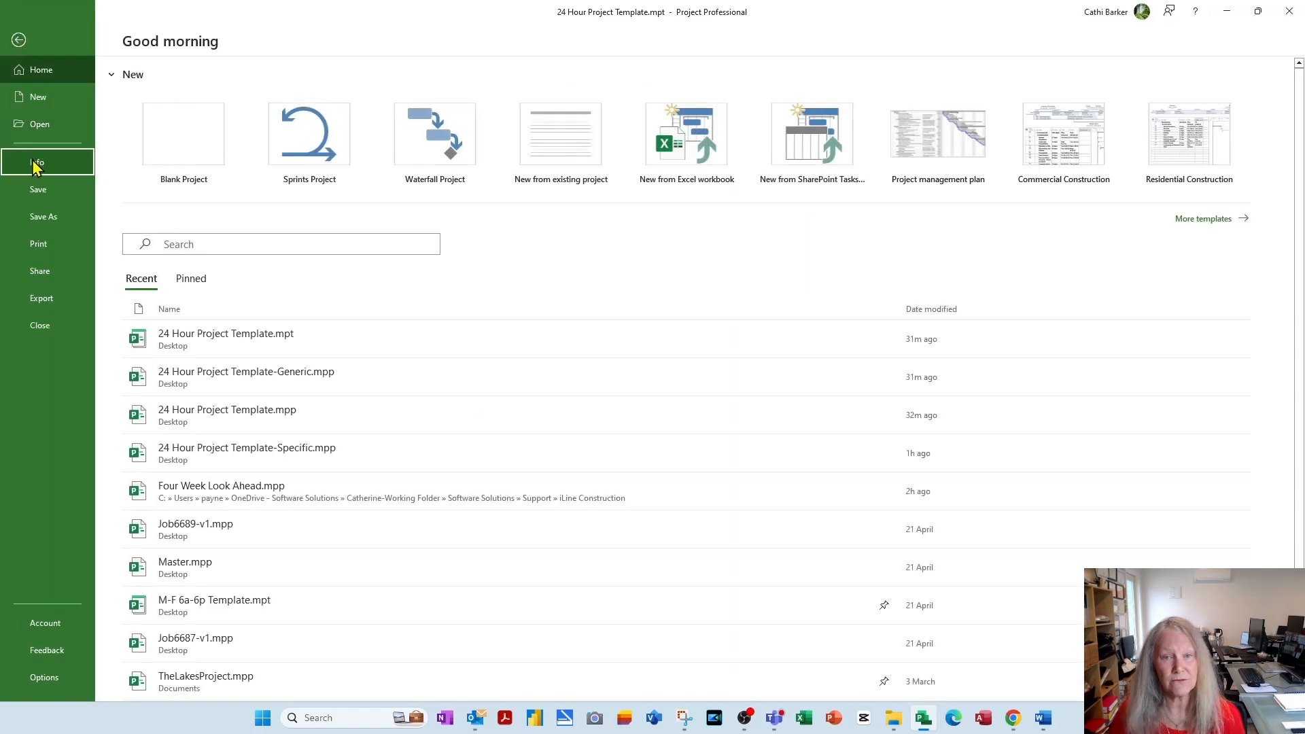
left_click(622, 165)
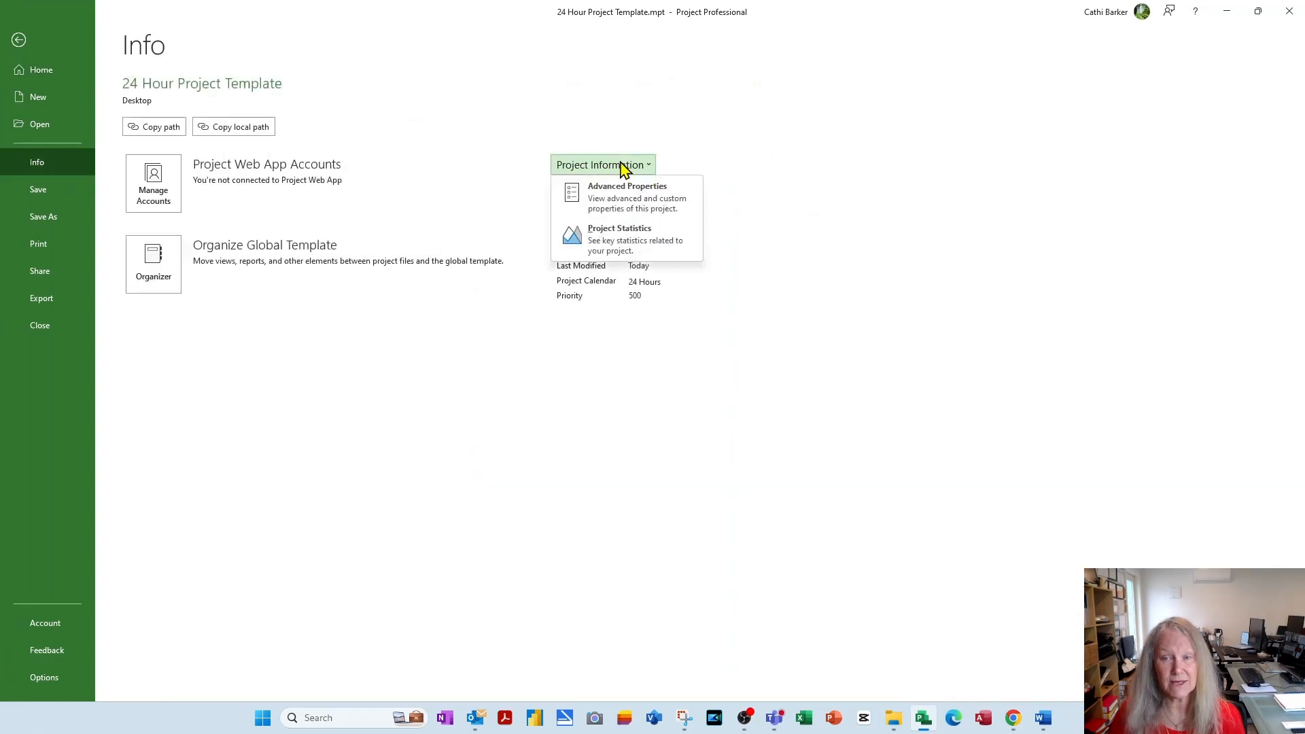
left_click(623, 205)
left_click_drag(170, 17, 658, 128)
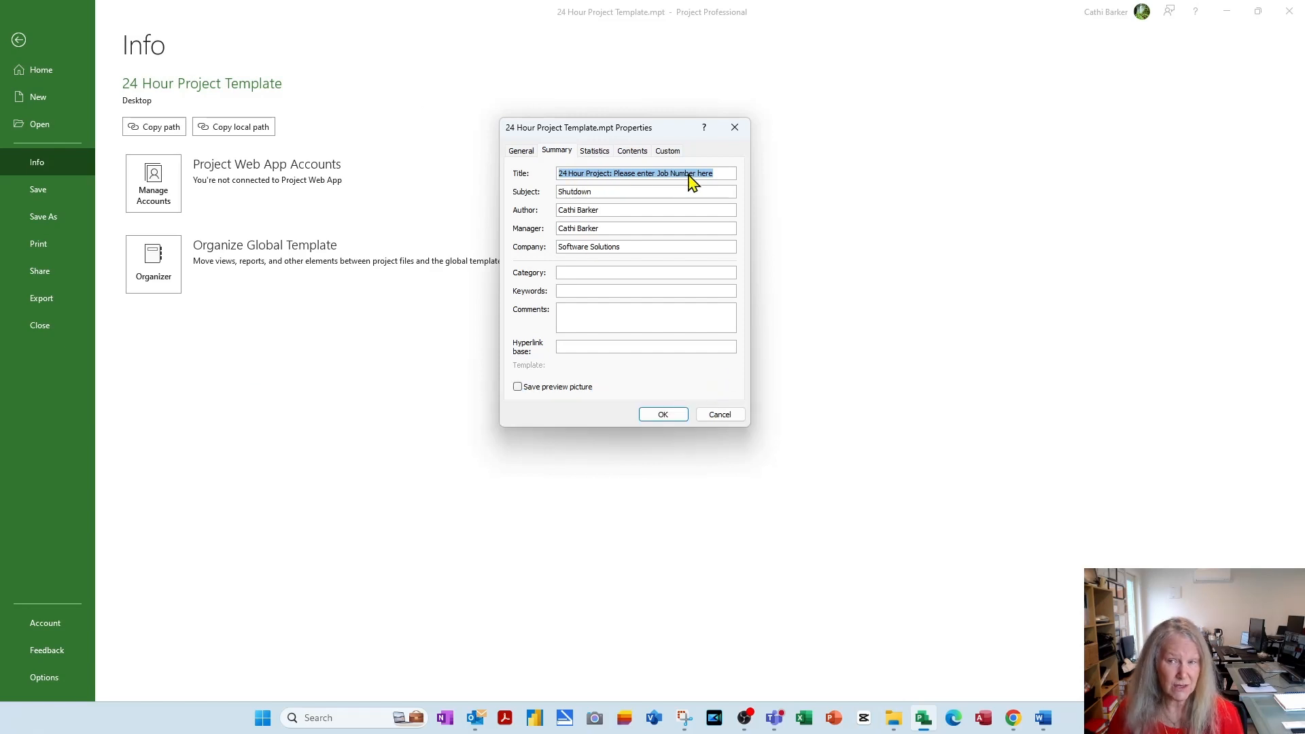
left_click(728, 418)
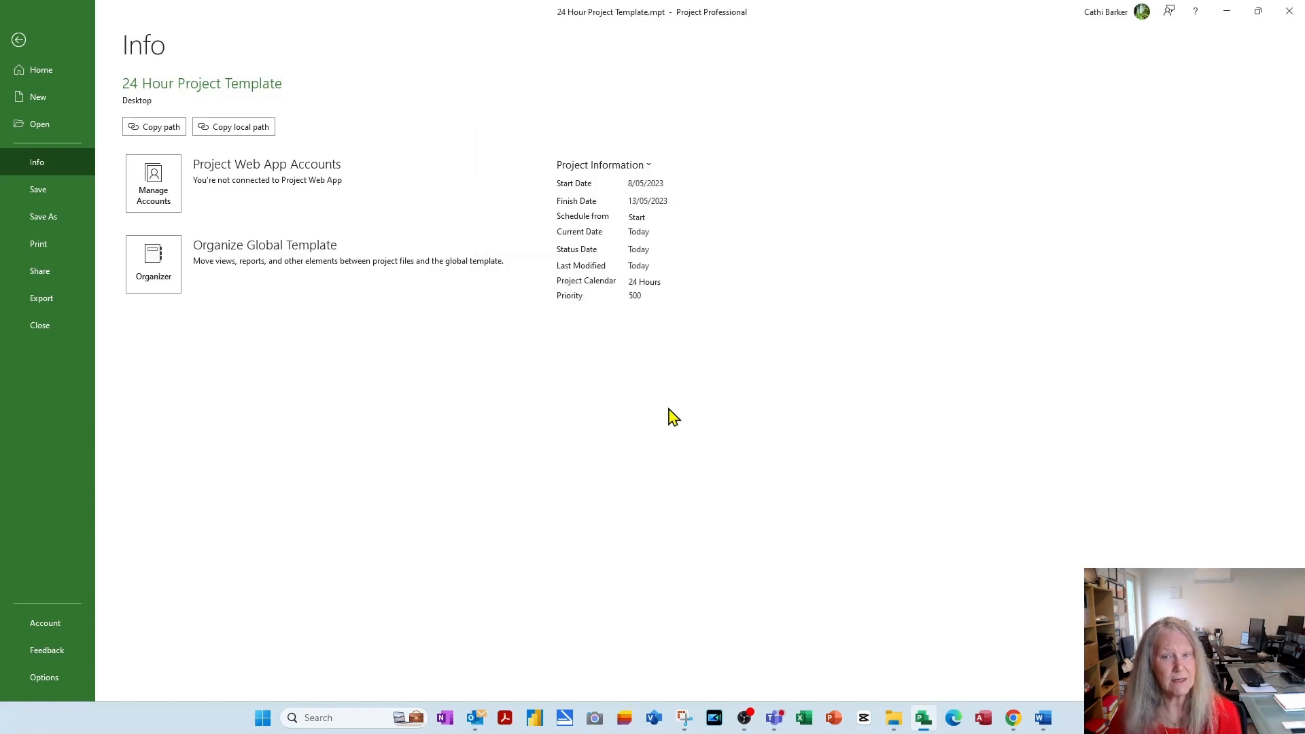
left_click(18, 43)
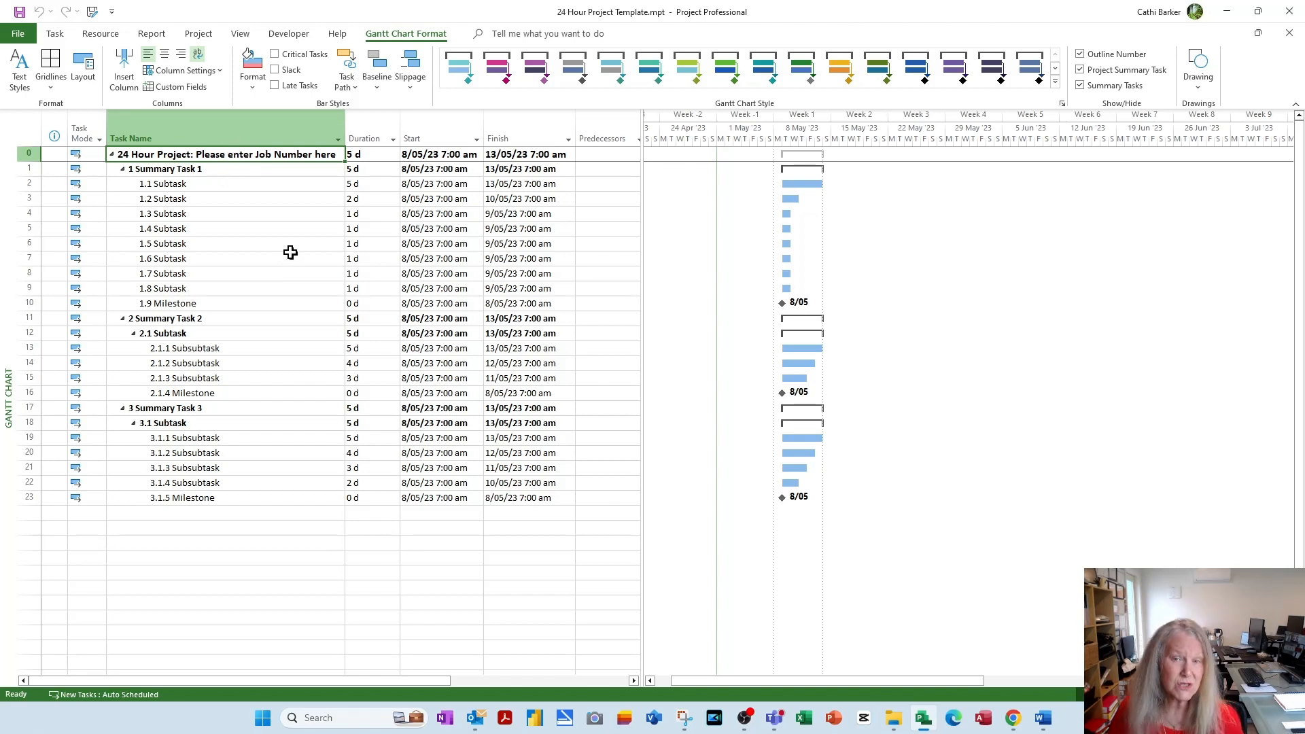
key("F2")
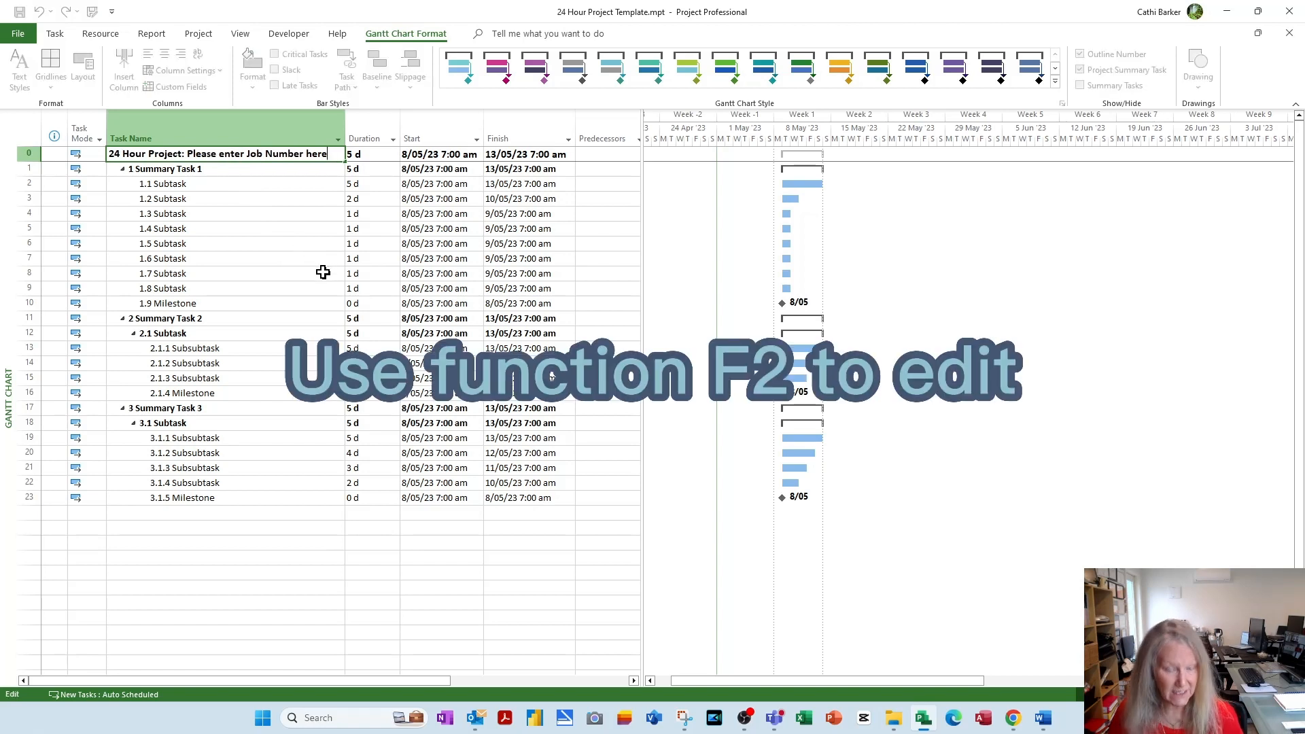
key("Escape")
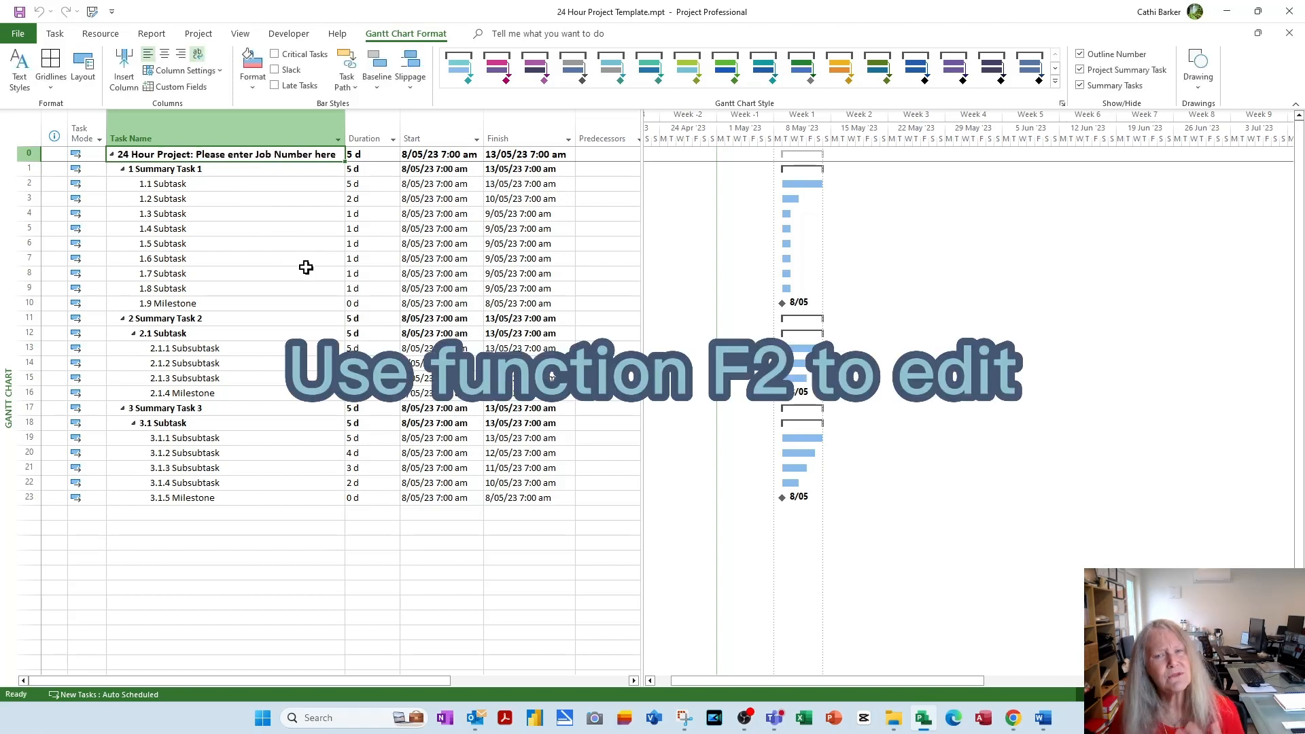
Step: Turn on the Entry bar in the display options and try placing the cursor in the project title there
left_click(18, 33)
left_click(67, 676)
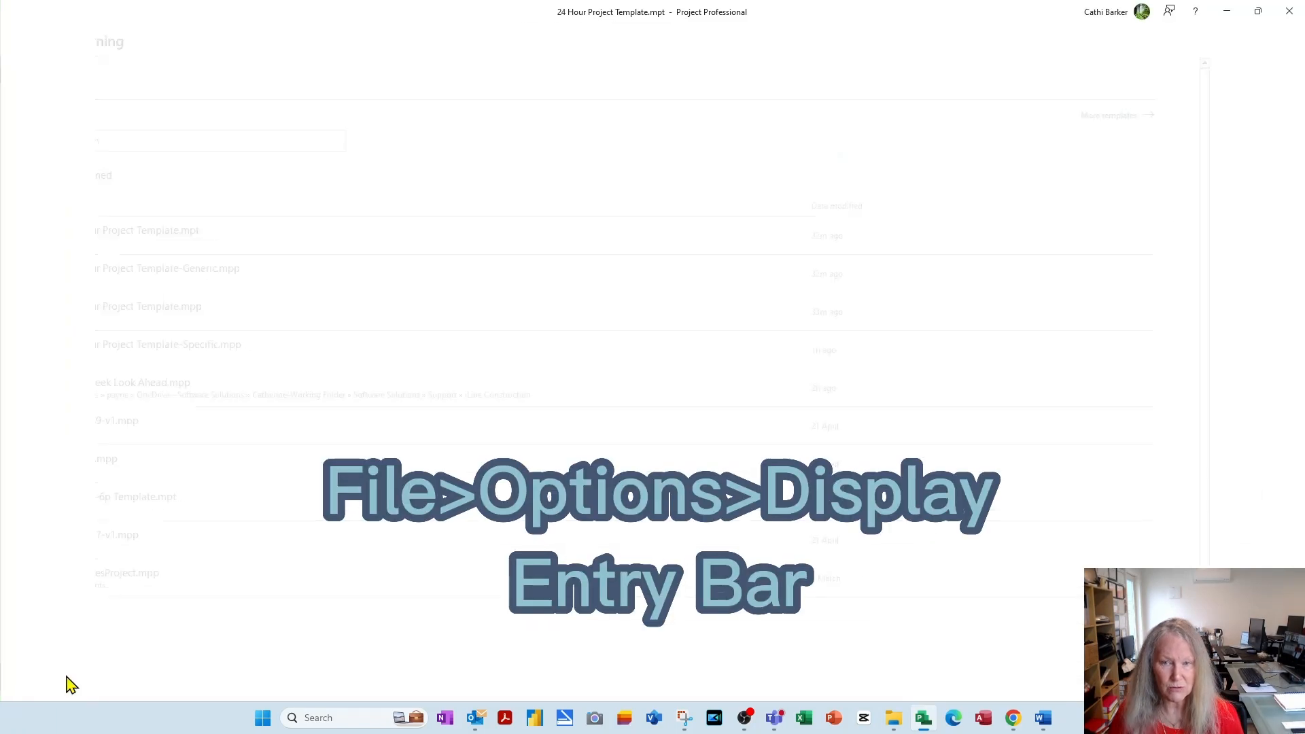
left_click(397, 173)
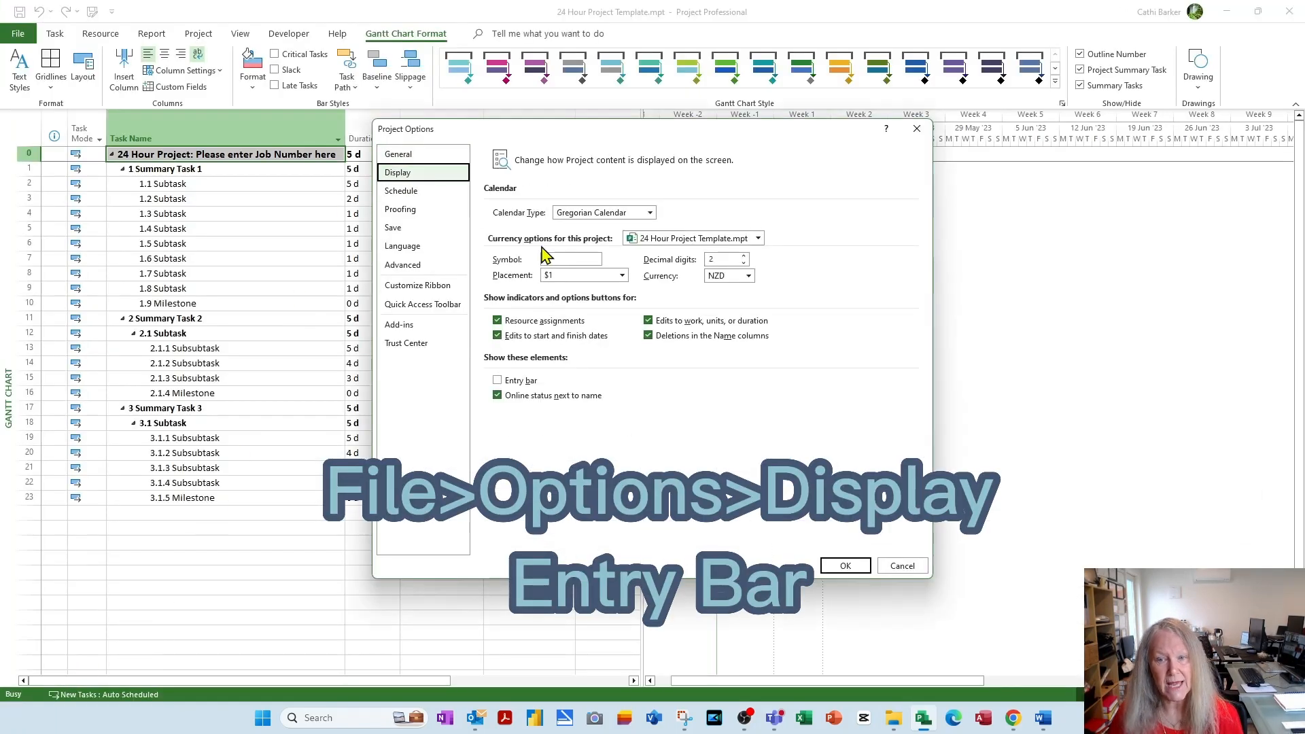
left_click(505, 385)
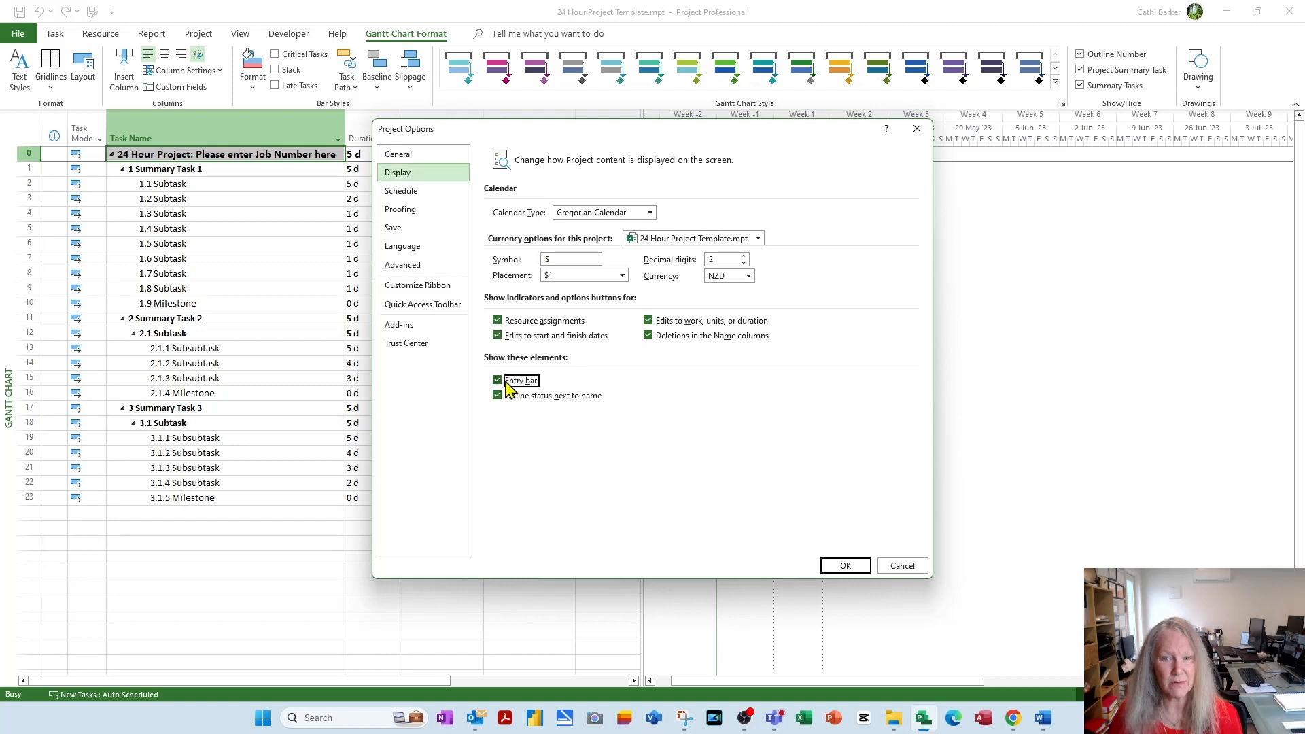
left_click(842, 568)
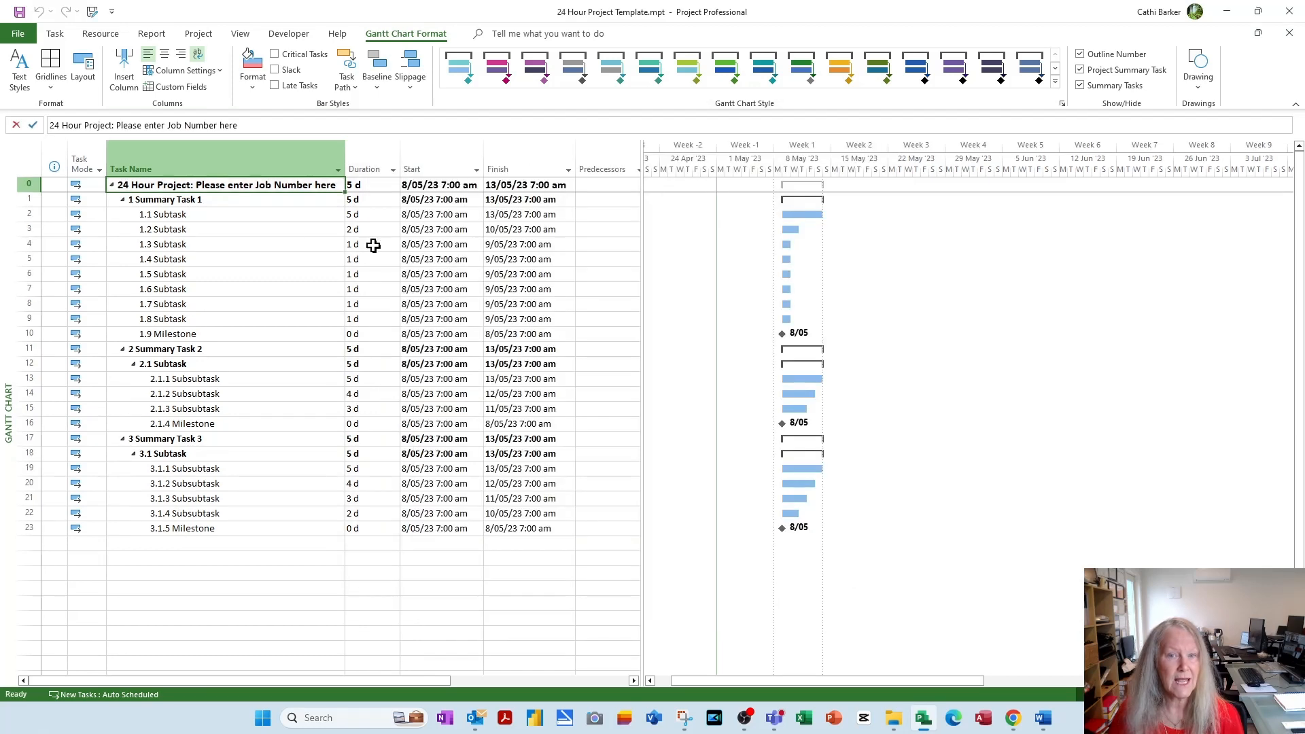
left_click(247, 125)
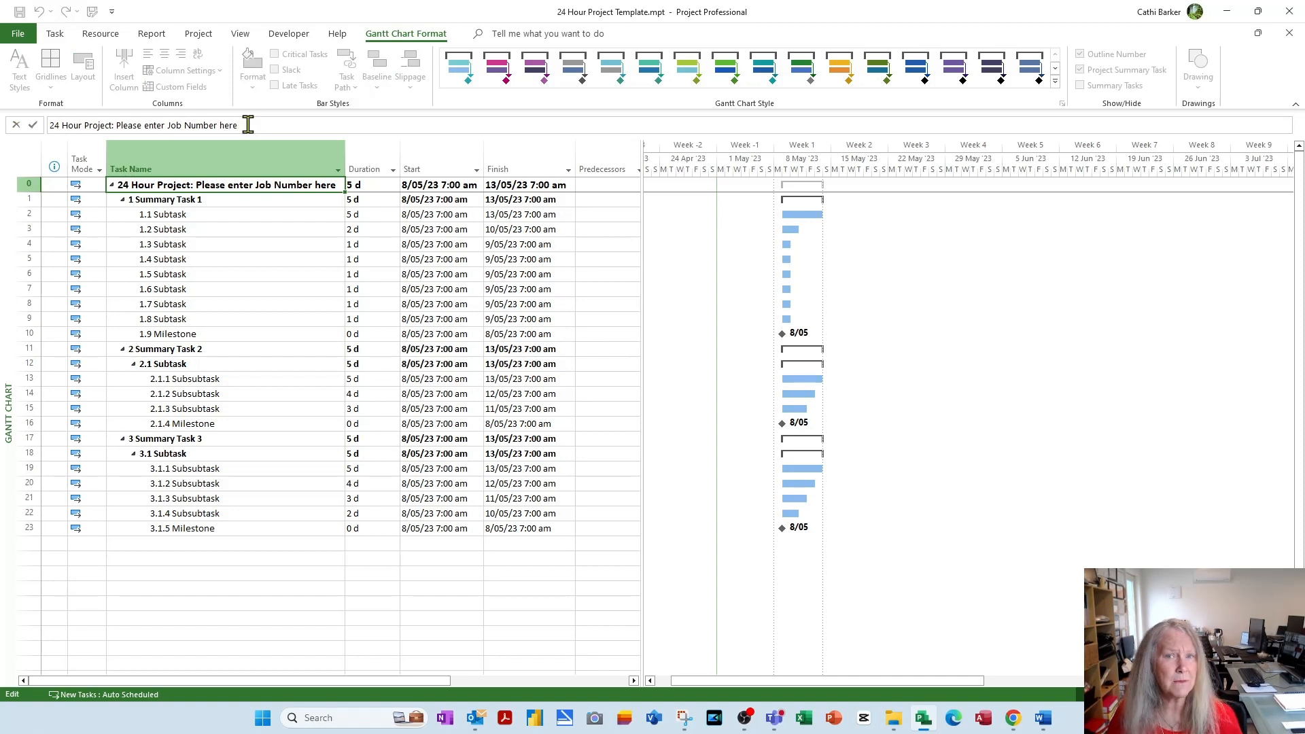
left_click(223, 202)
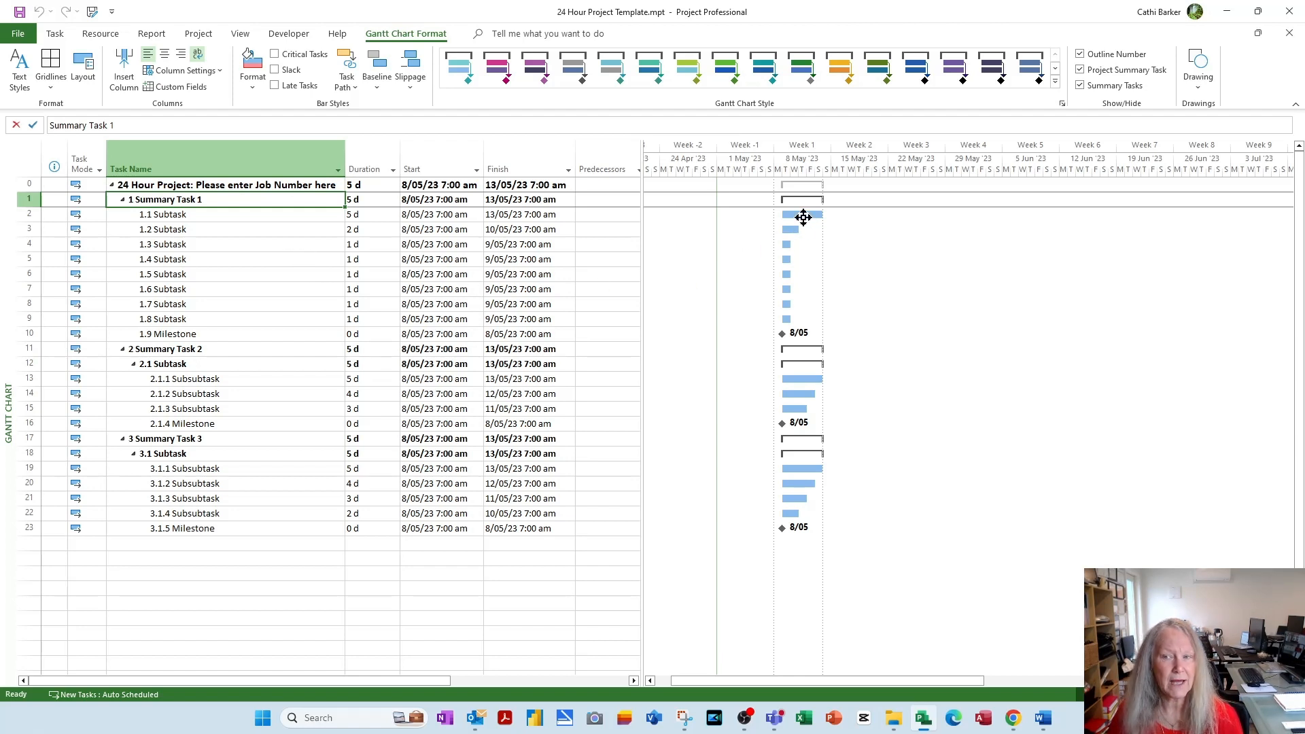
Step: Set the Gantt chart timescale size to 75%
double_click(899, 170)
left_click(705, 356)
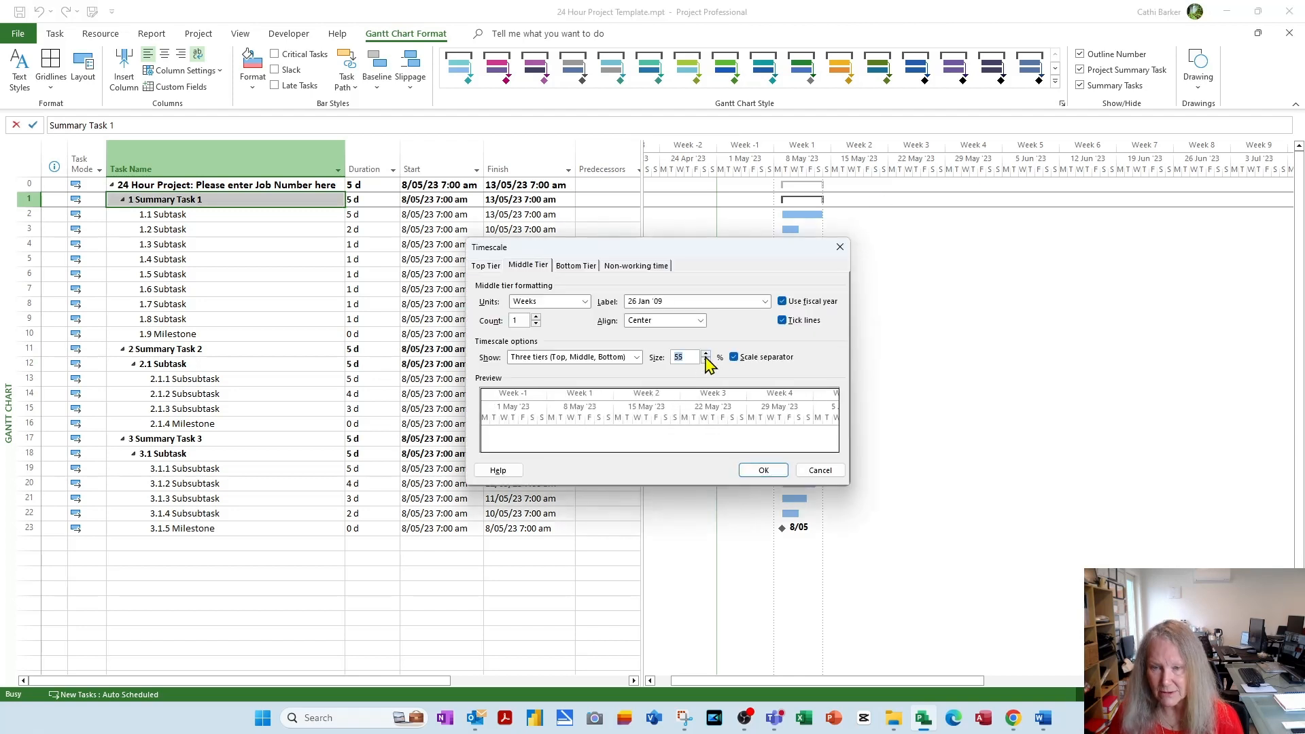
left_click(706, 354)
left_click(705, 354)
left_click(706, 354)
left_click(705, 354)
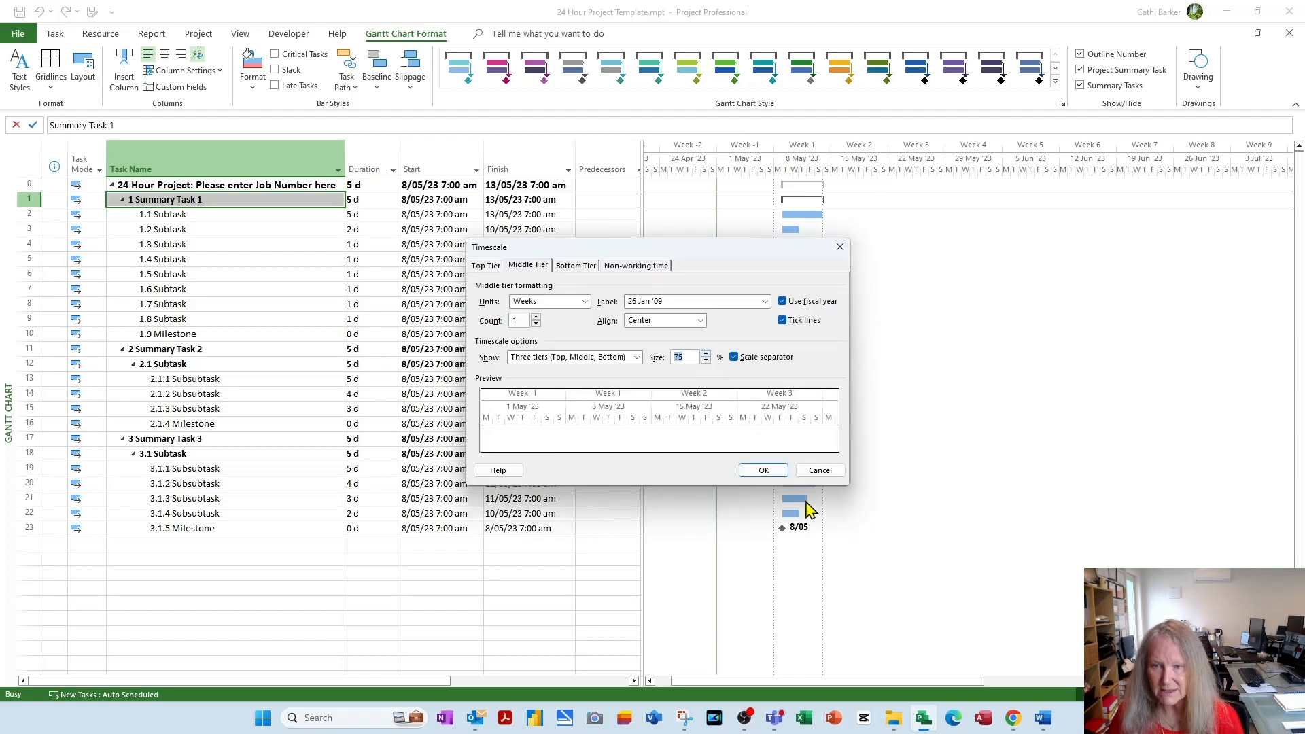
left_click(766, 472)
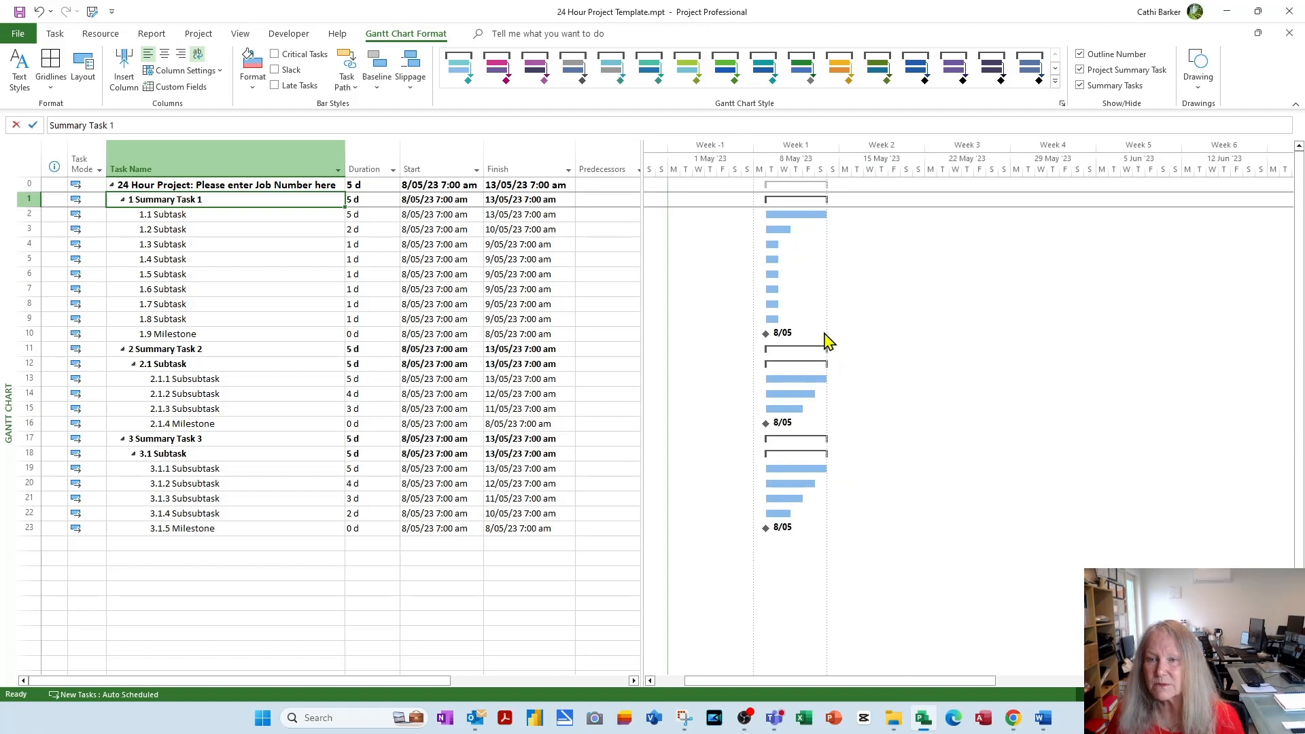
Step: Set the Gantt chart timescale size to 100%
double_click(854, 175)
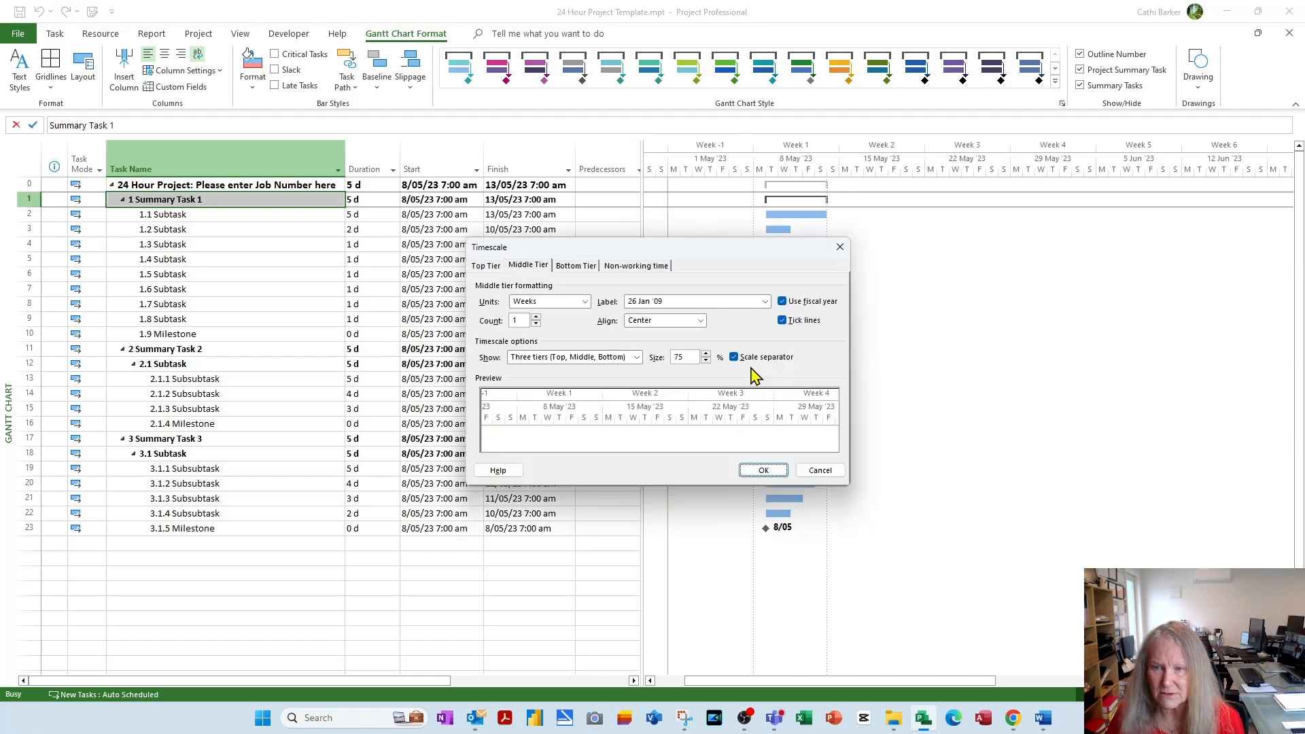
left_click(706, 353)
left_click(706, 353)
left_click(706, 354)
left_click(706, 353)
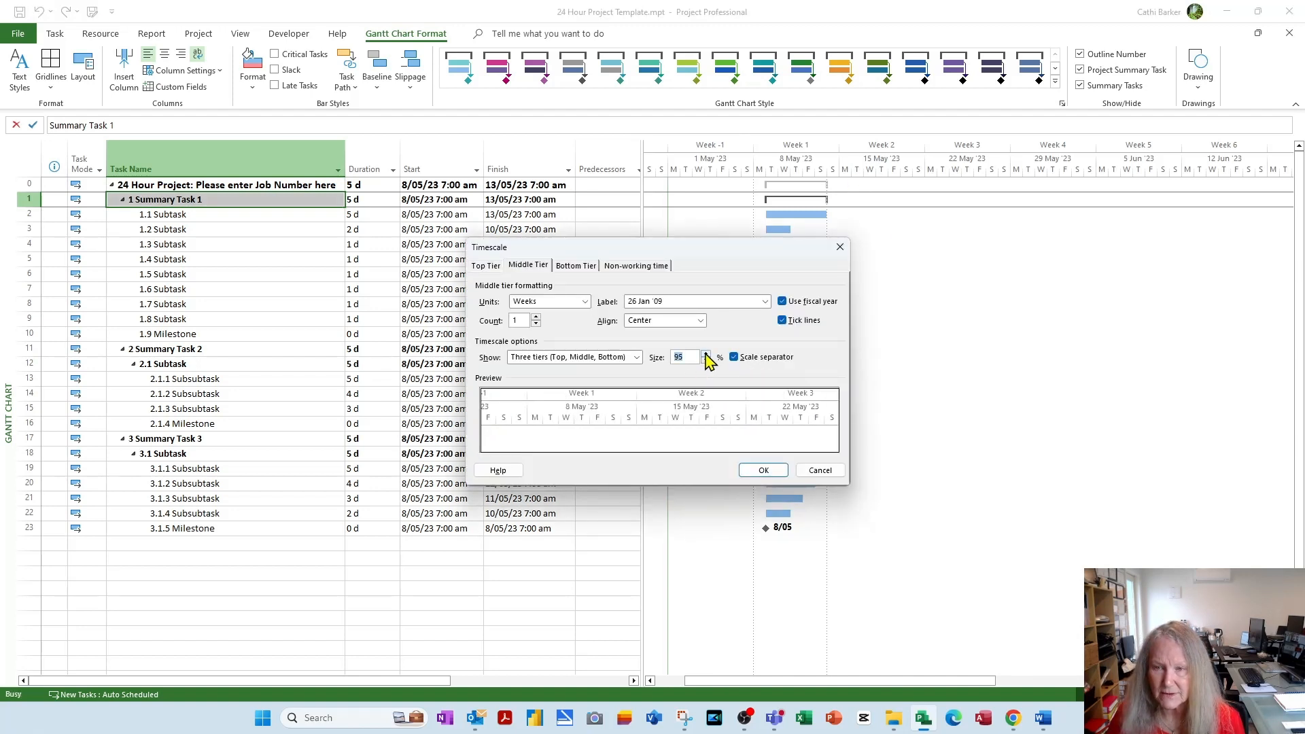
left_click(706, 353)
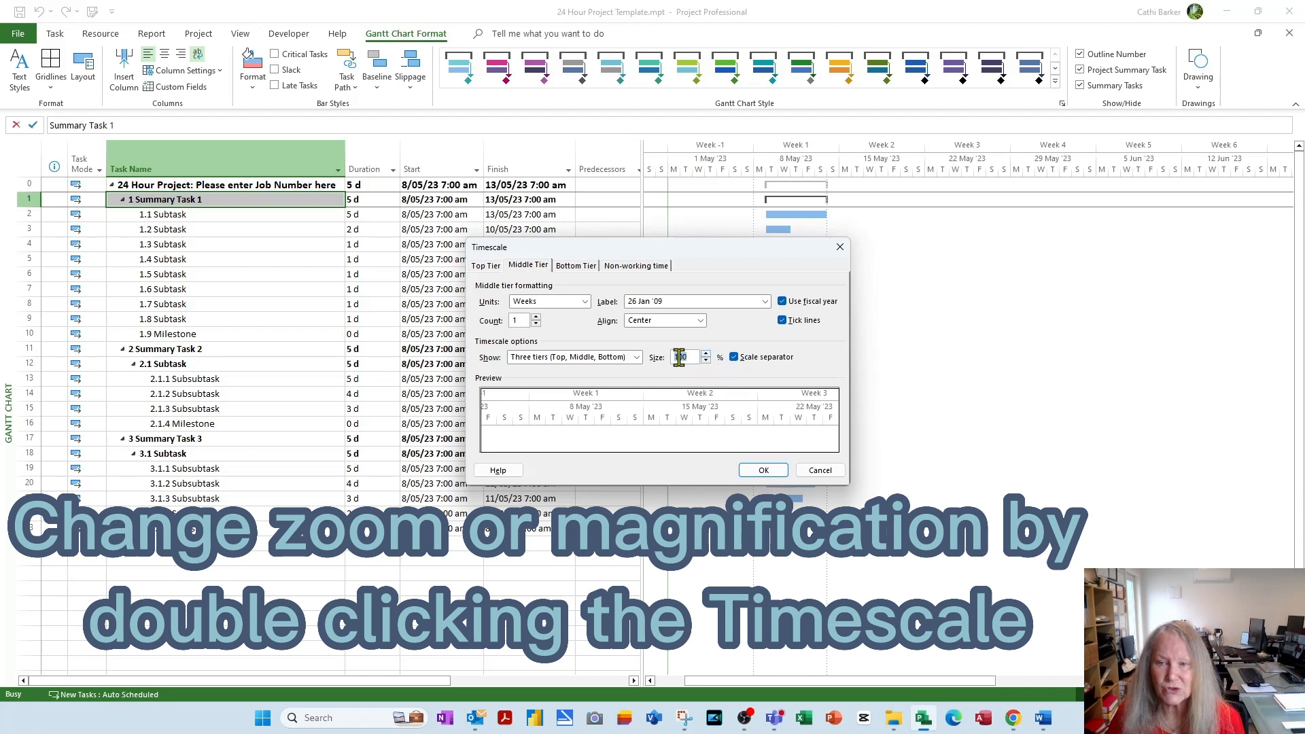
left_click(761, 470)
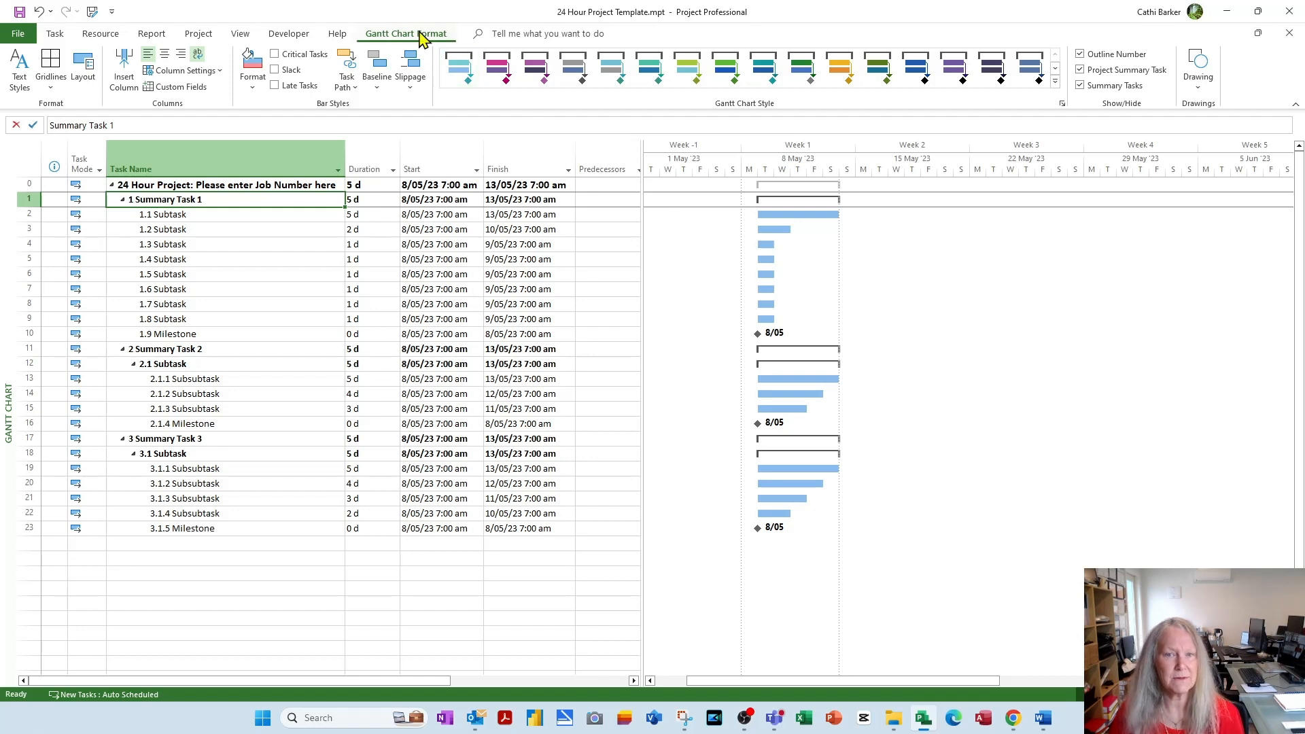
Step: Turn off rounding of Gantt bars to whole days in the chart layout settings
left_click(83, 68)
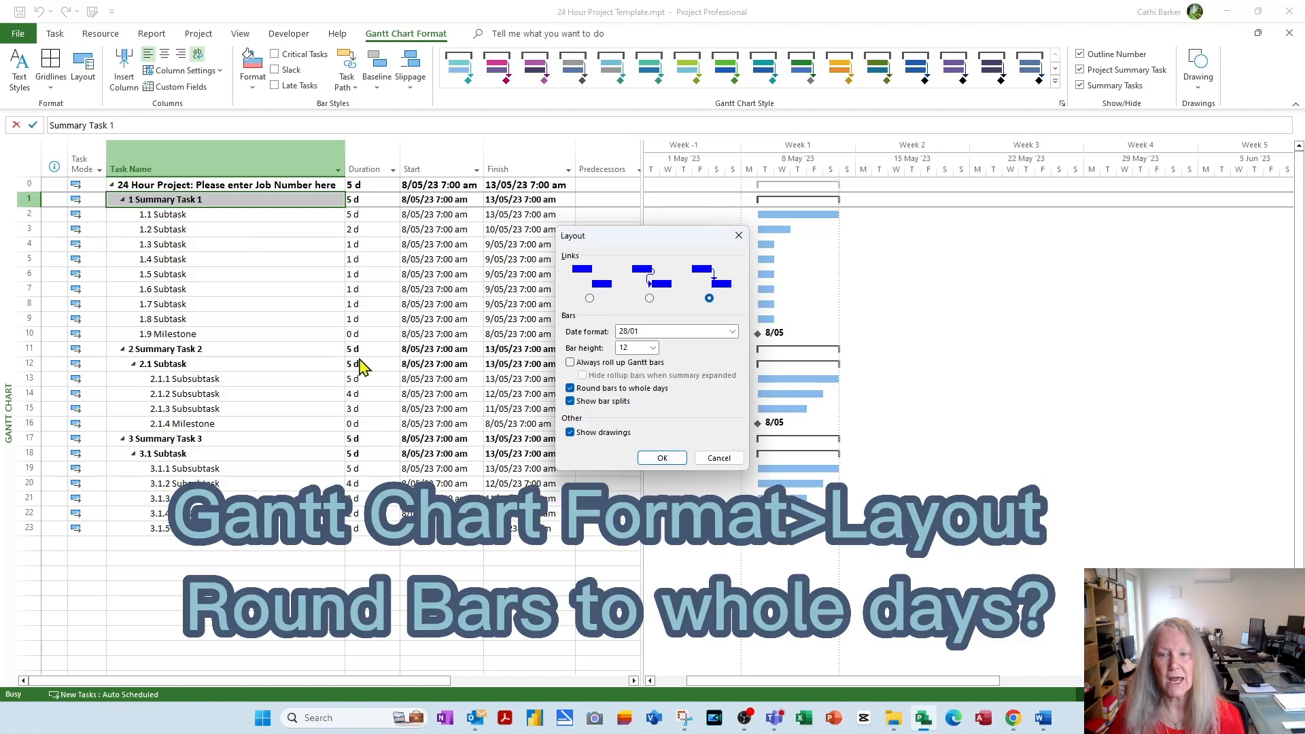
left_click(584, 390)
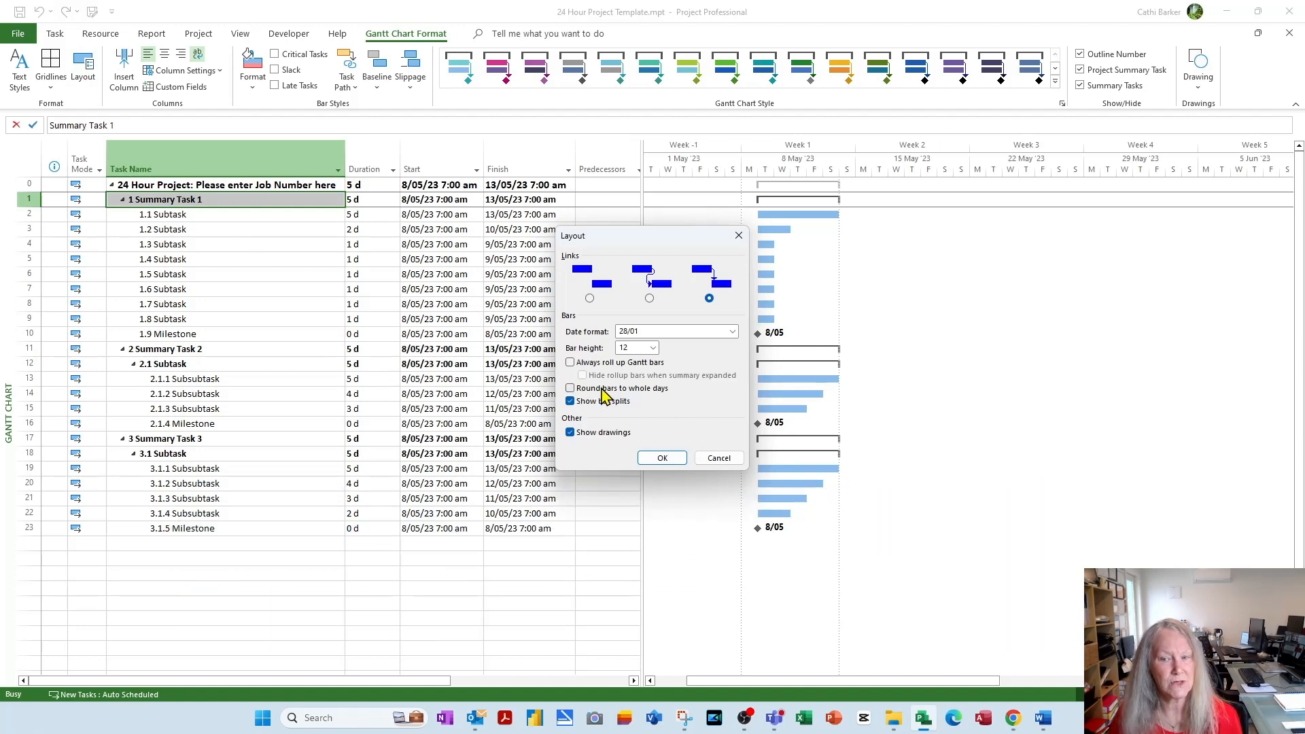
left_click(663, 459)
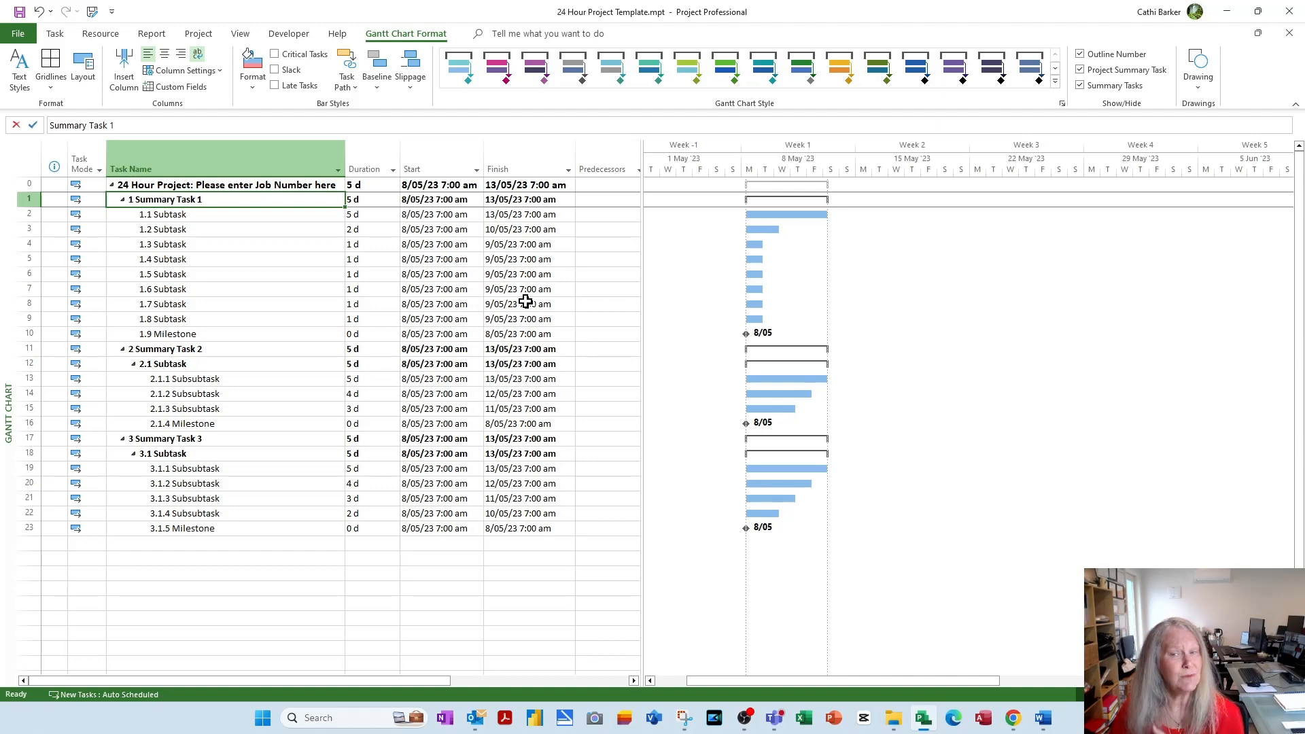
Step: Set the project's date format to 28/01/09 in the general options so that dates are shown without times
left_click(13, 36)
left_click(73, 680)
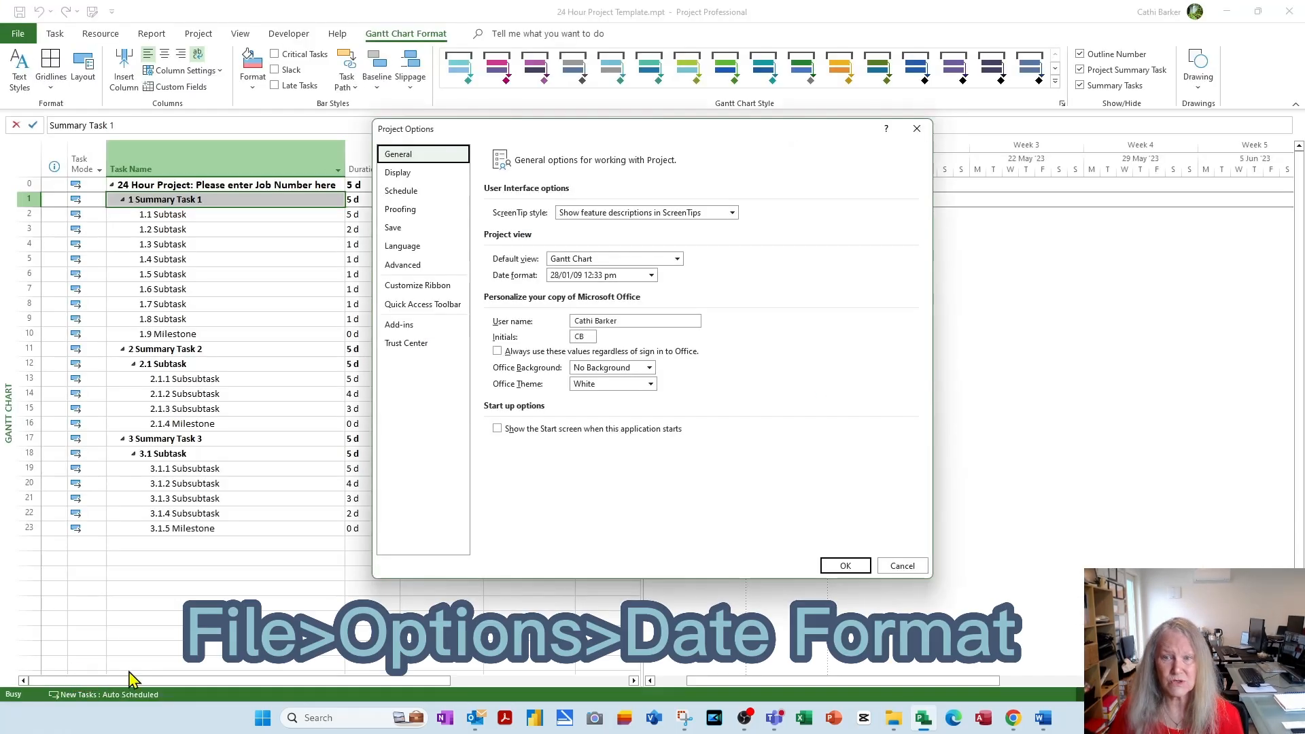
left_click(649, 276)
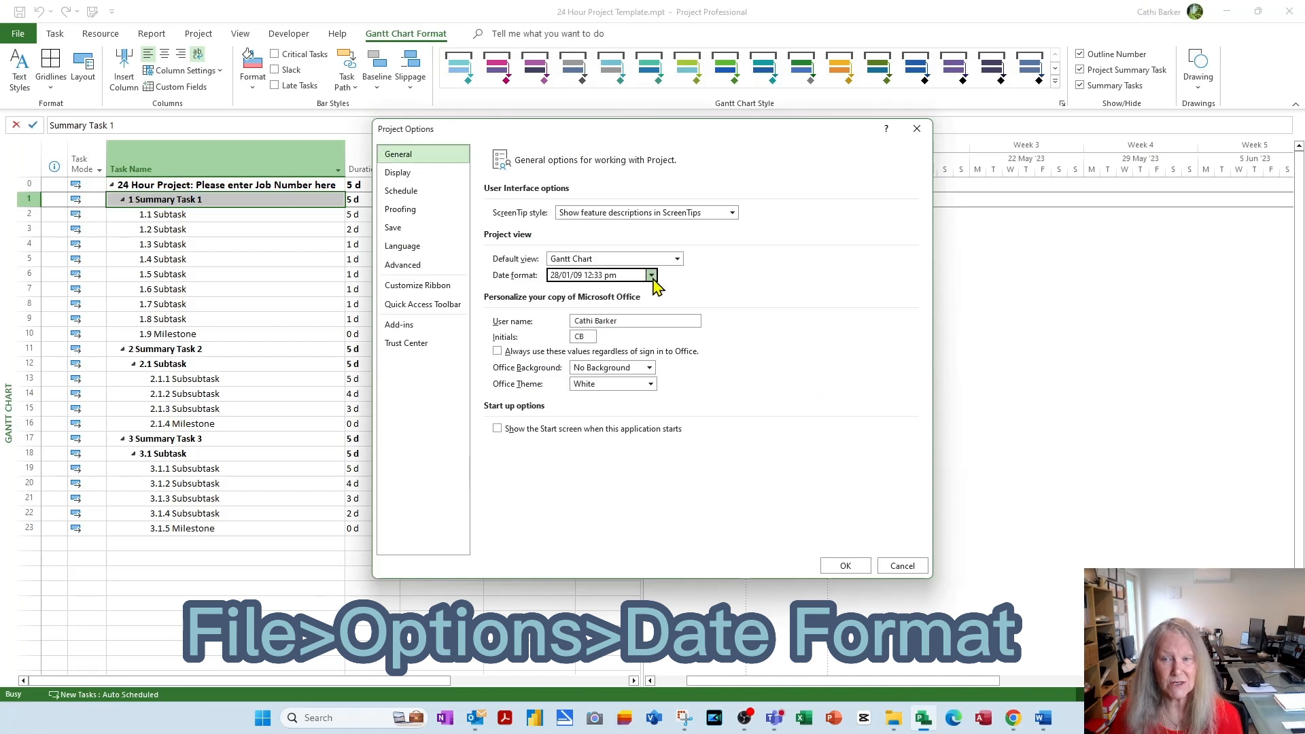
left_click(570, 309)
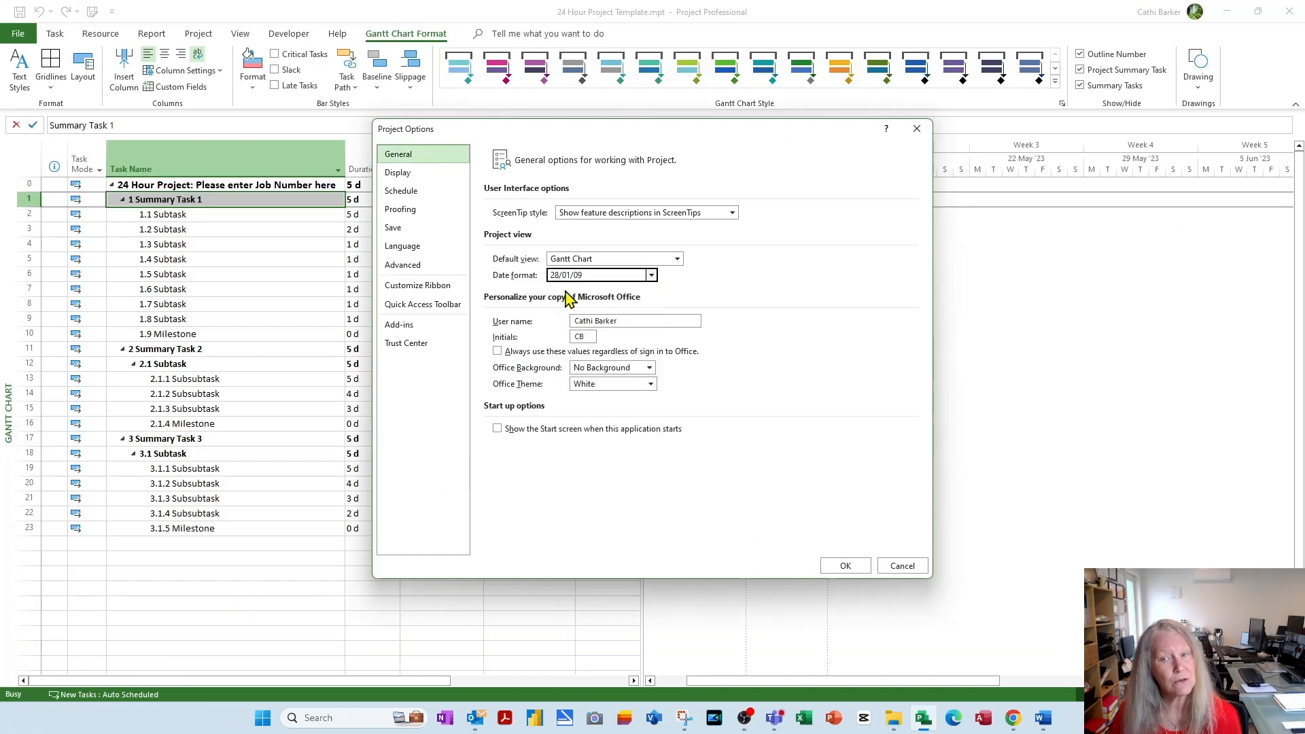
left_click(840, 563)
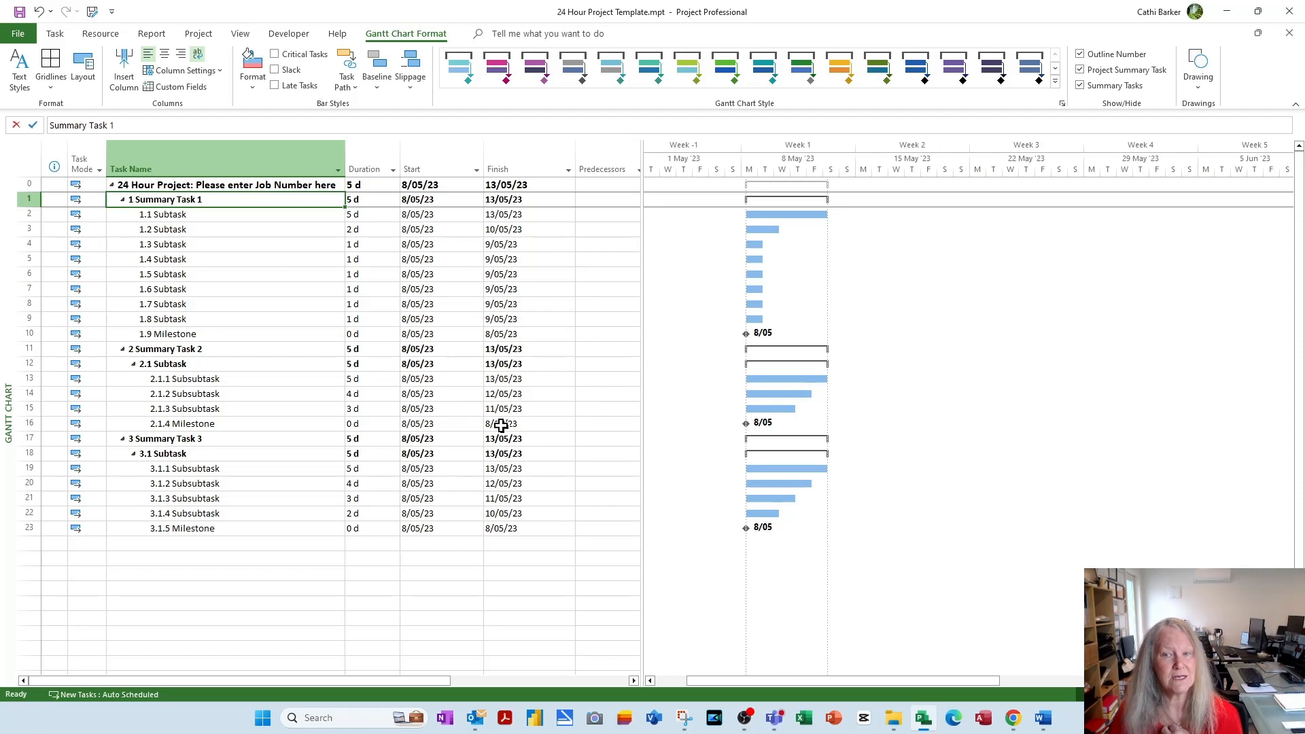
Step: Set the project's date format to 28/01/09 12:33 pm in the general options so that dates include times
left_click(17, 33)
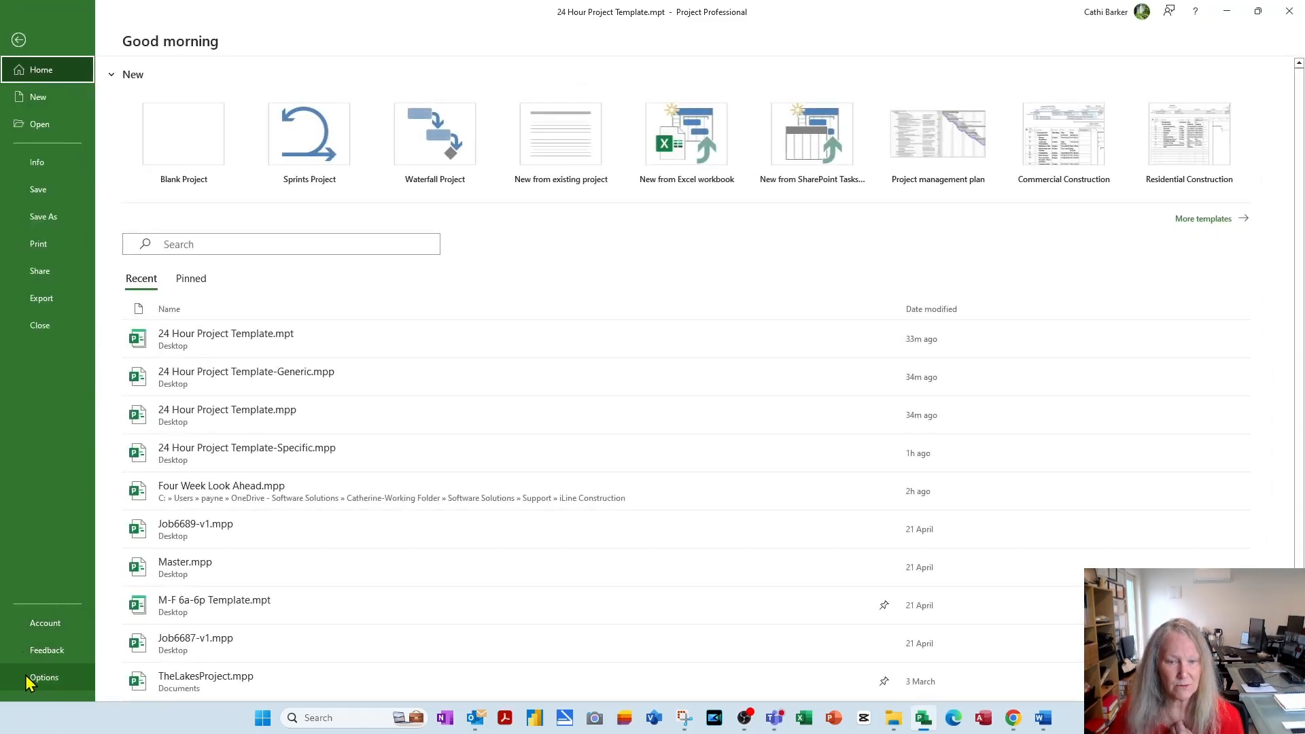
left_click(79, 678)
left_click(651, 275)
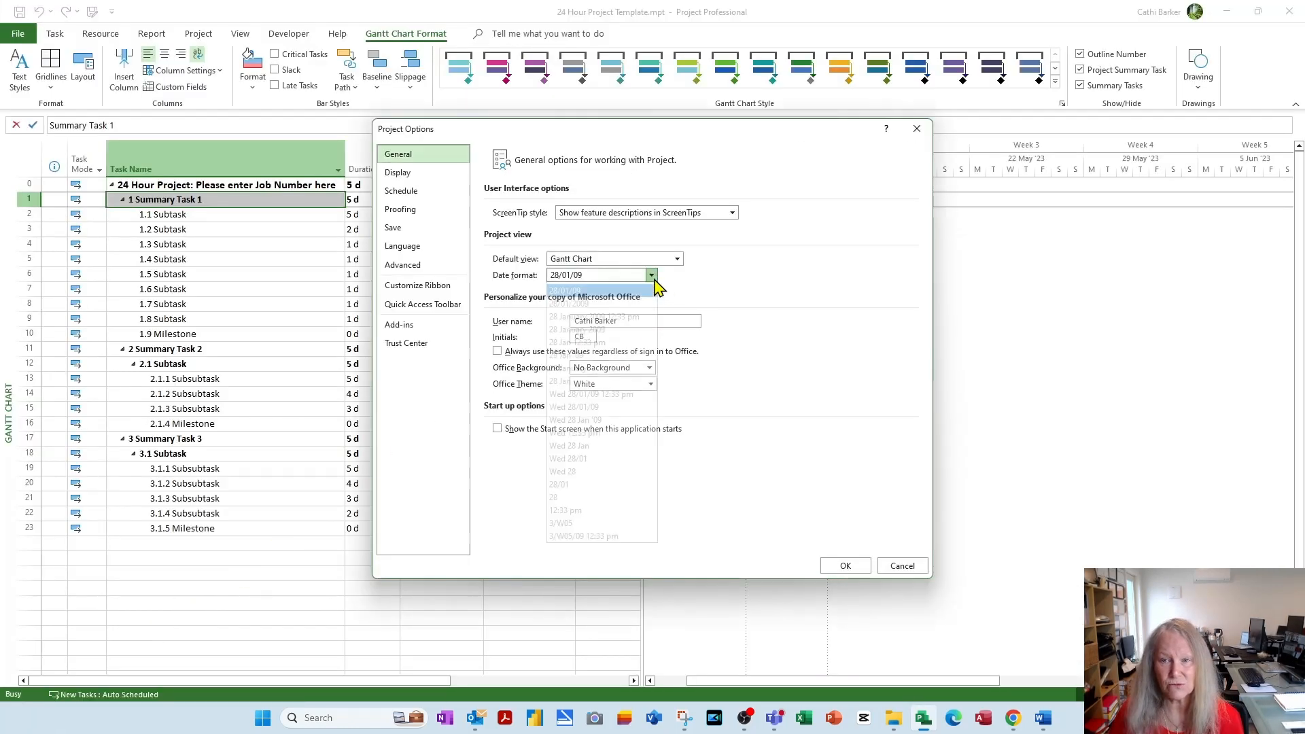
left_click(637, 290)
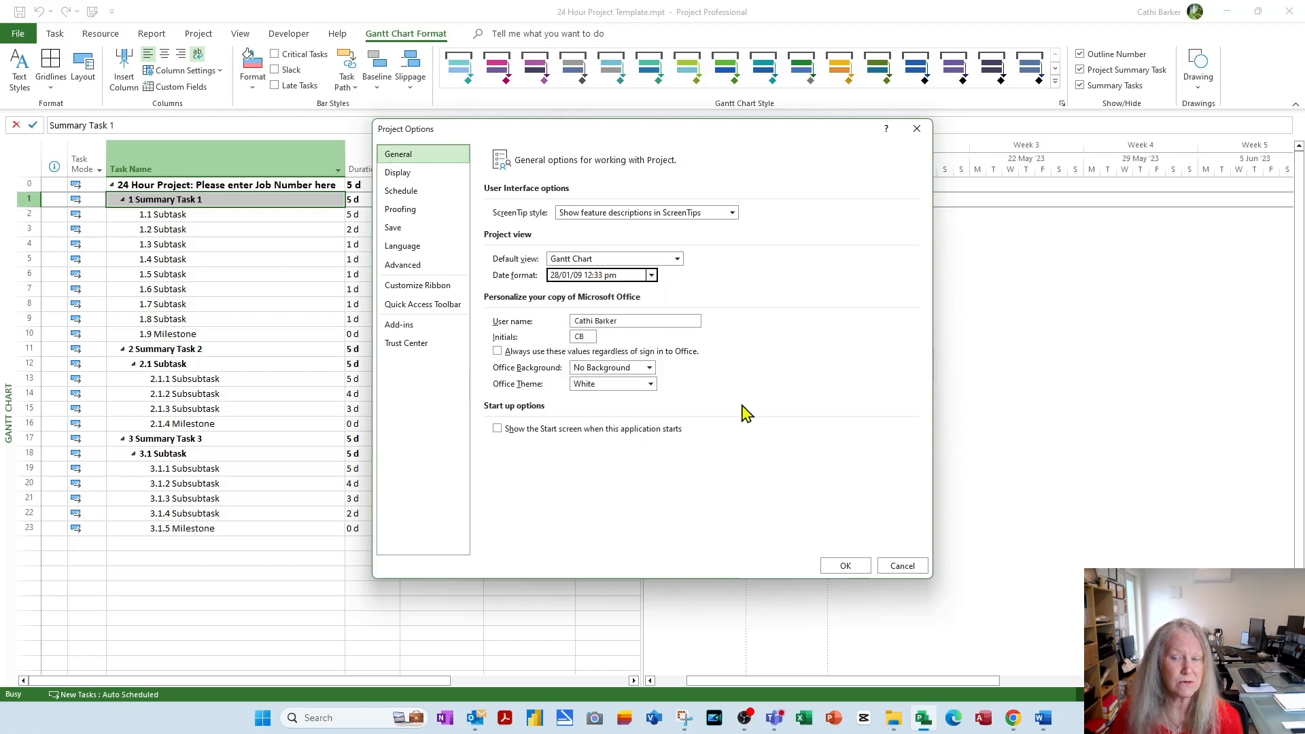
left_click(843, 566)
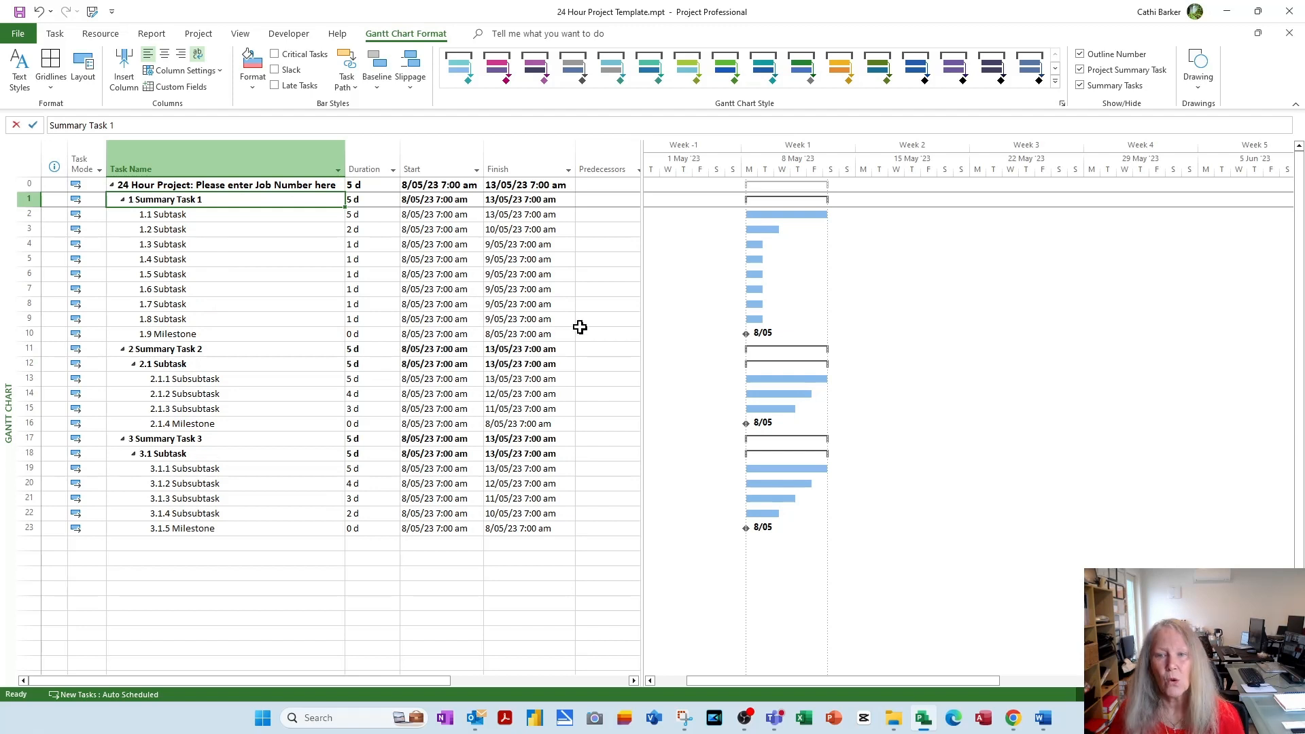
Step: Widen the task table past the Resource Names column and add a Notes column after it
left_click_drag(641, 288, 873, 283)
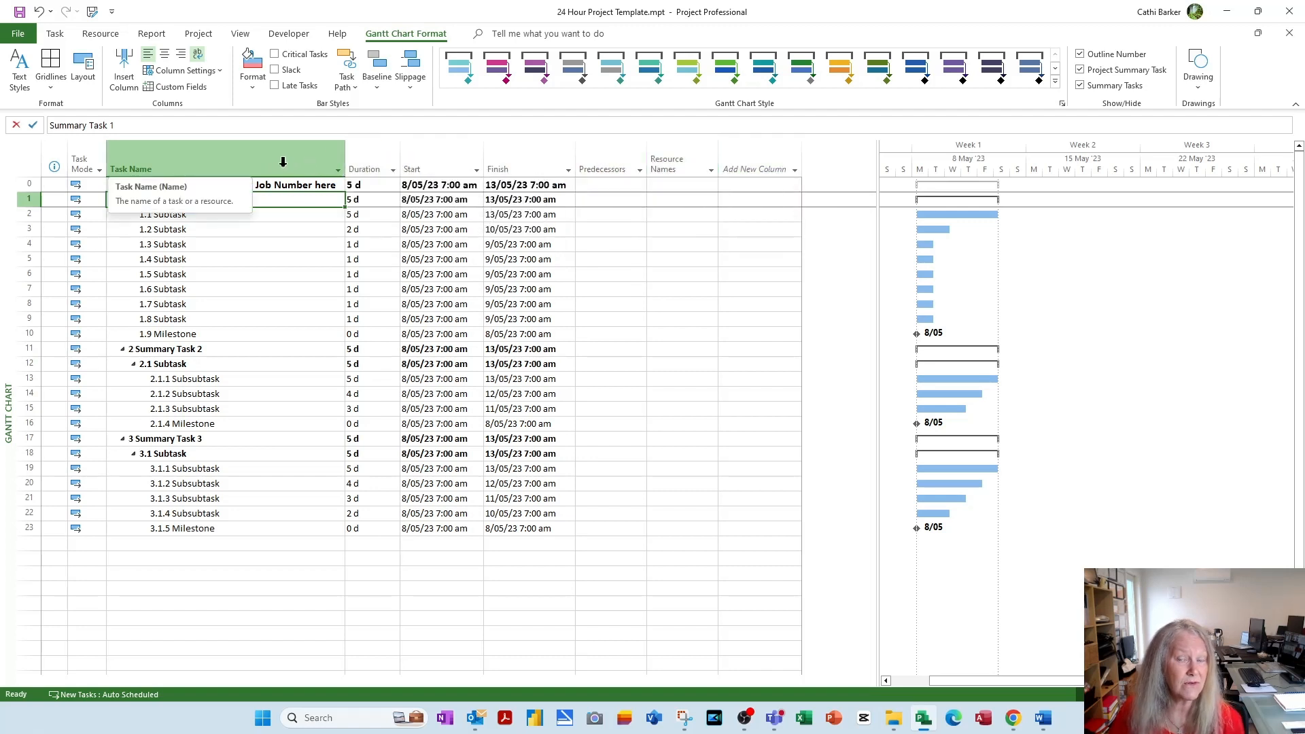
left_click(795, 171)
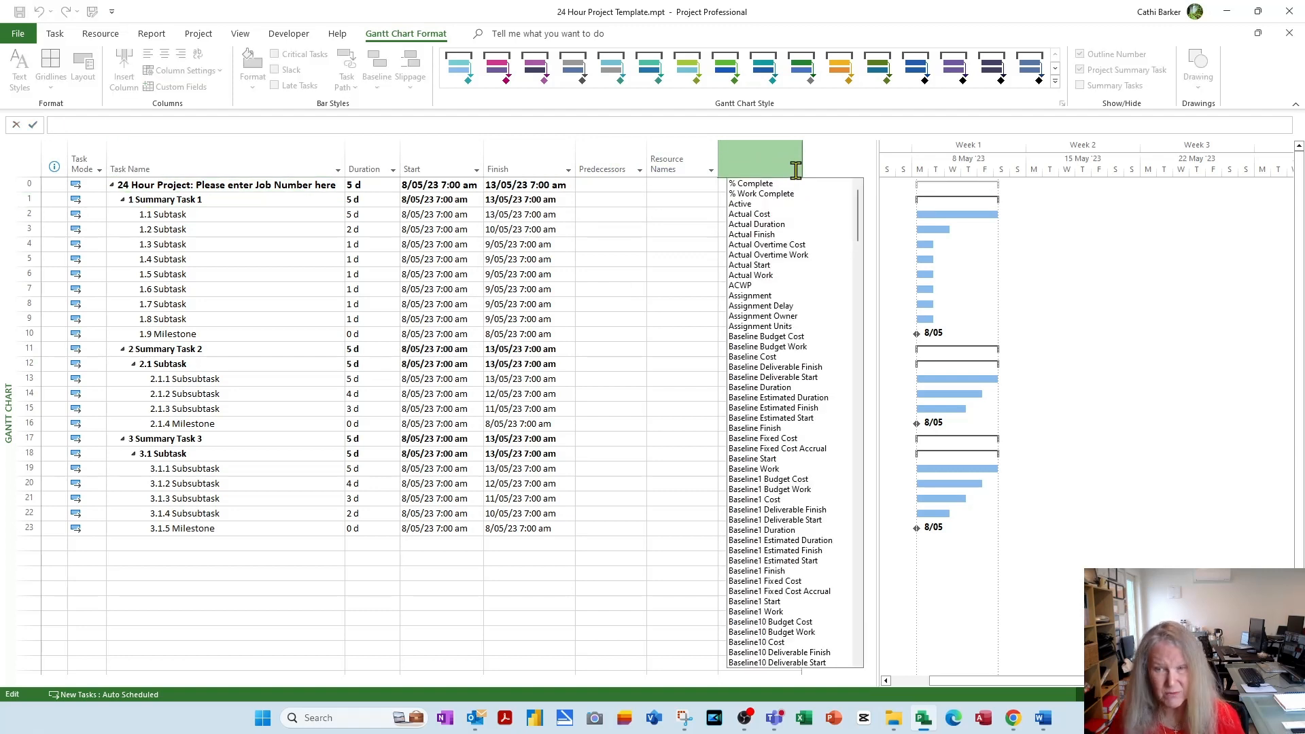
type("name")
left_click(750, 202)
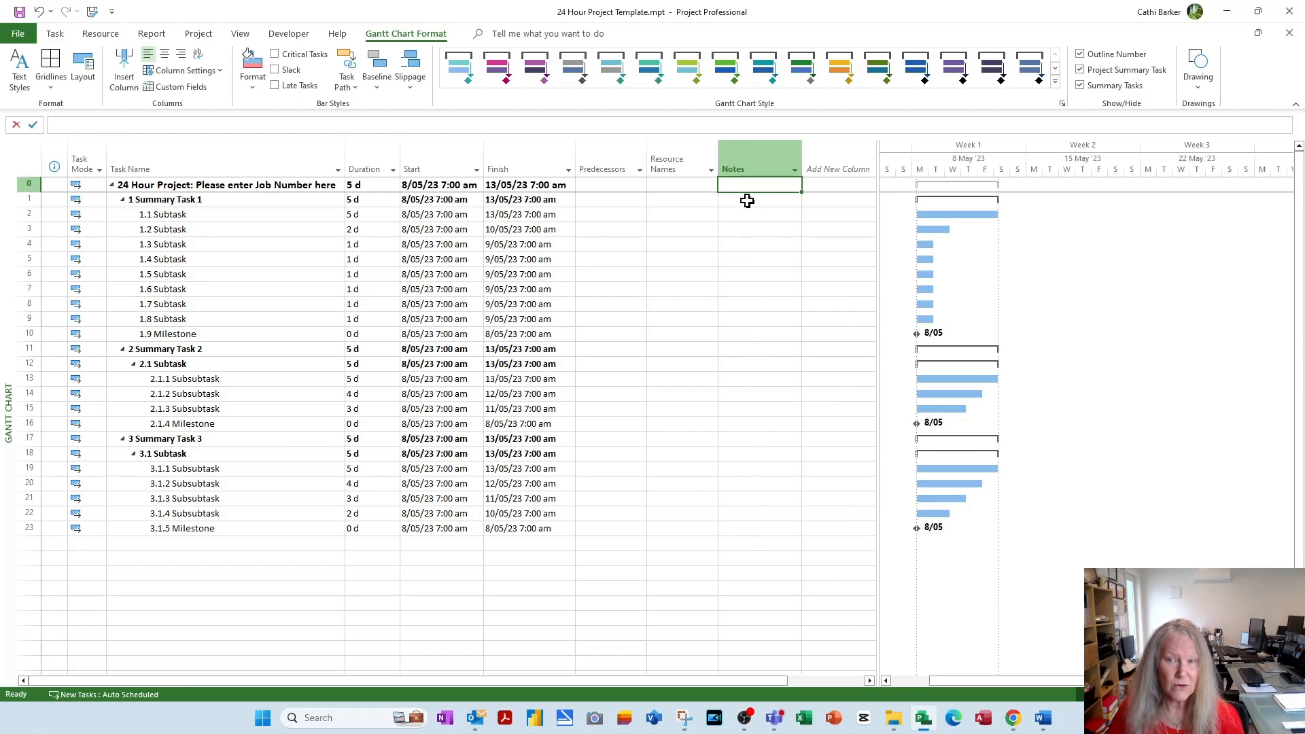
Step: Enter the note "Write detailed notes here" in the Notes column for subtask 1.1
left_click(746, 201)
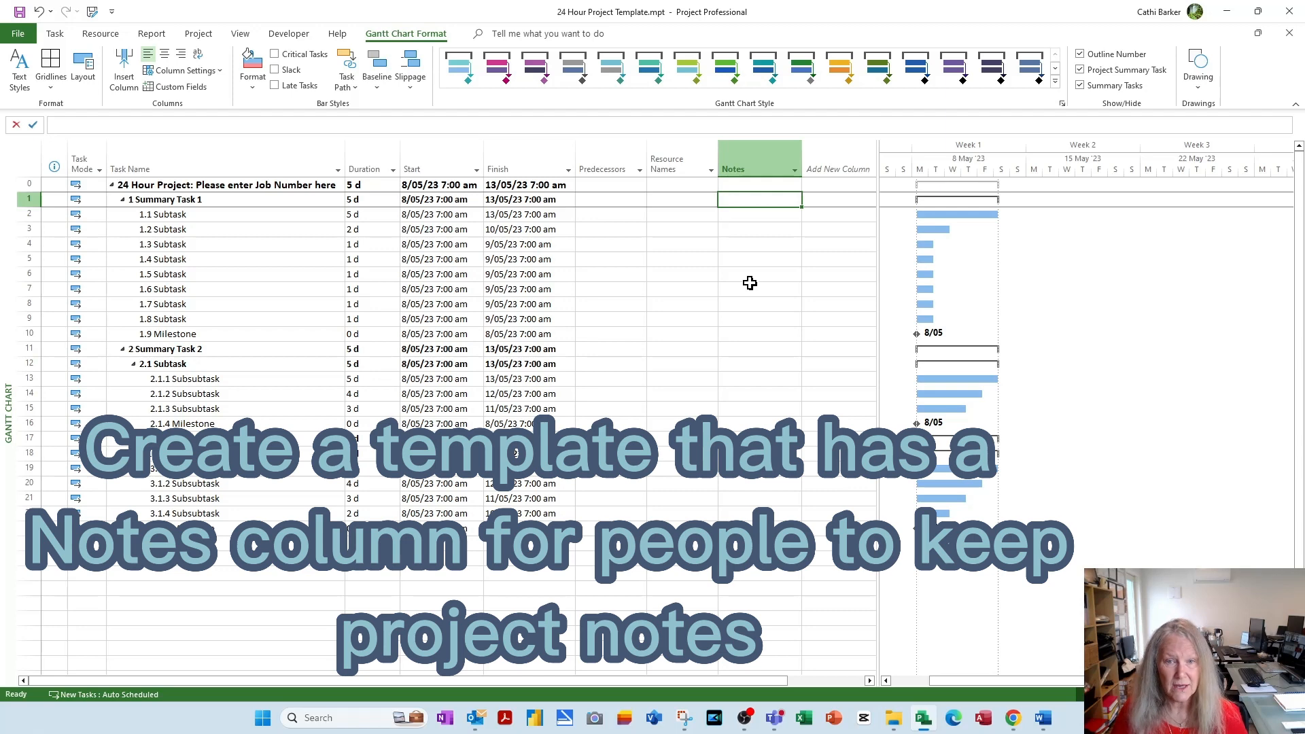
key("Down")
type("Wri")
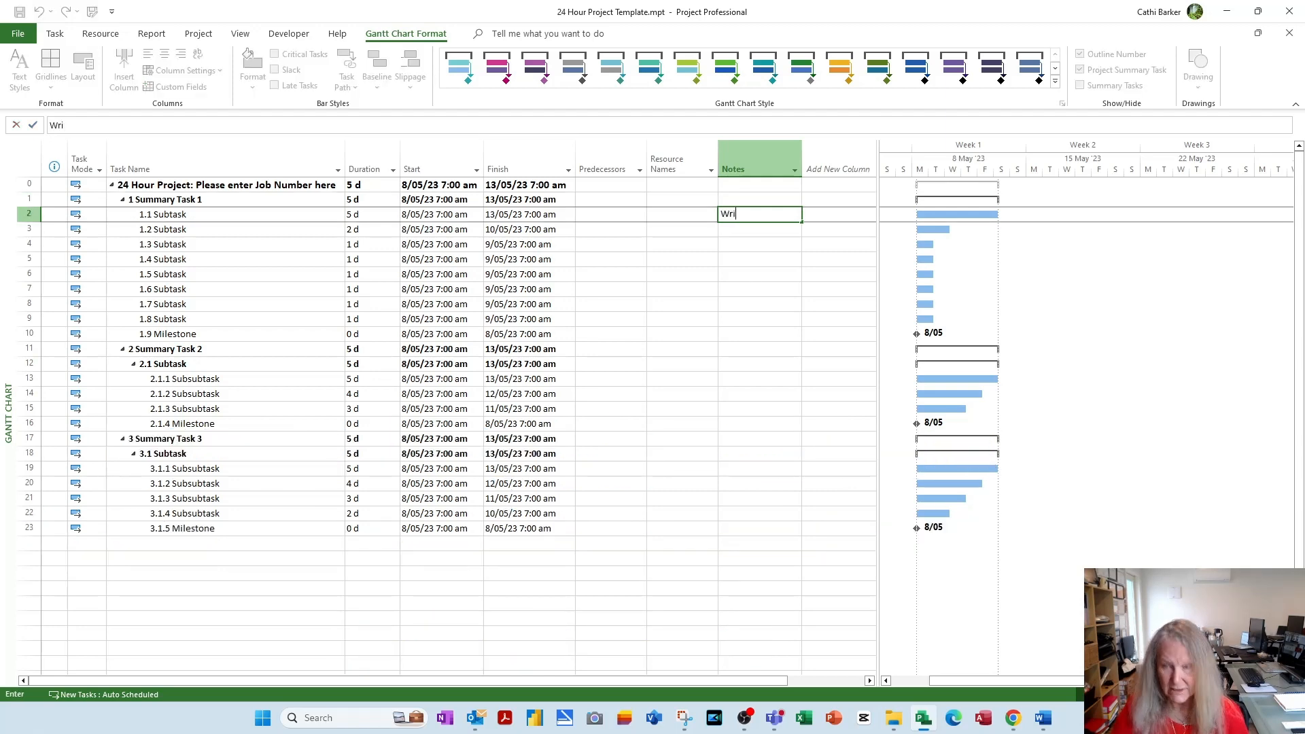
type("te detailed notes here")
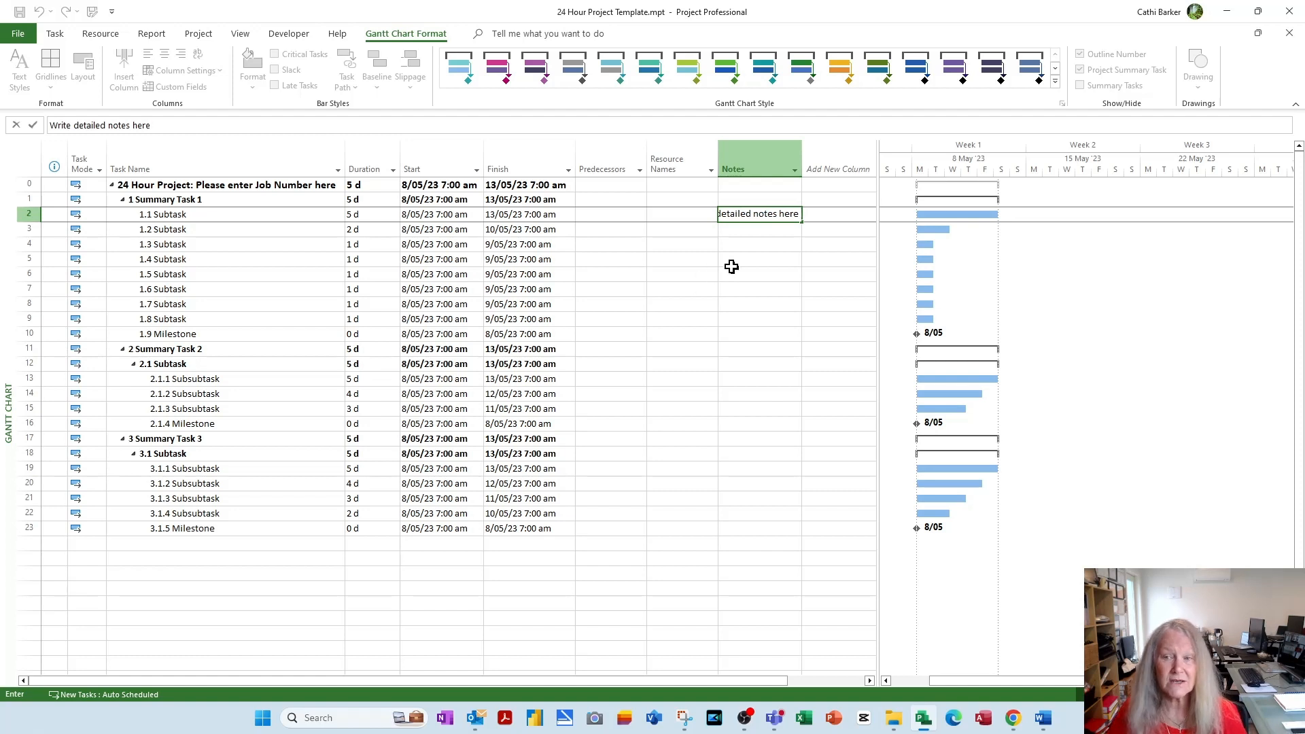
left_click(756, 292)
Step: Fit the Notes column to its text and shrink the table area so that it ends after the Predecessors column
double_click(802, 158)
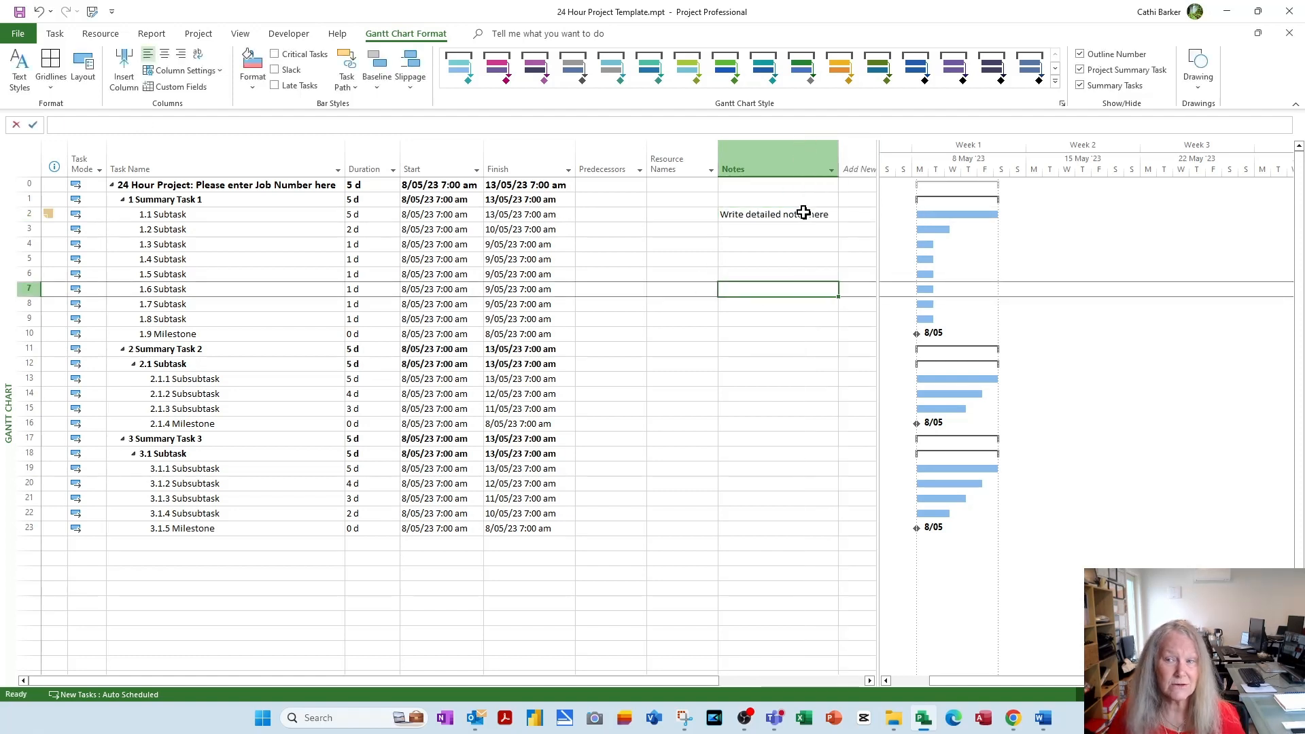
left_click_drag(885, 161, 578, 210)
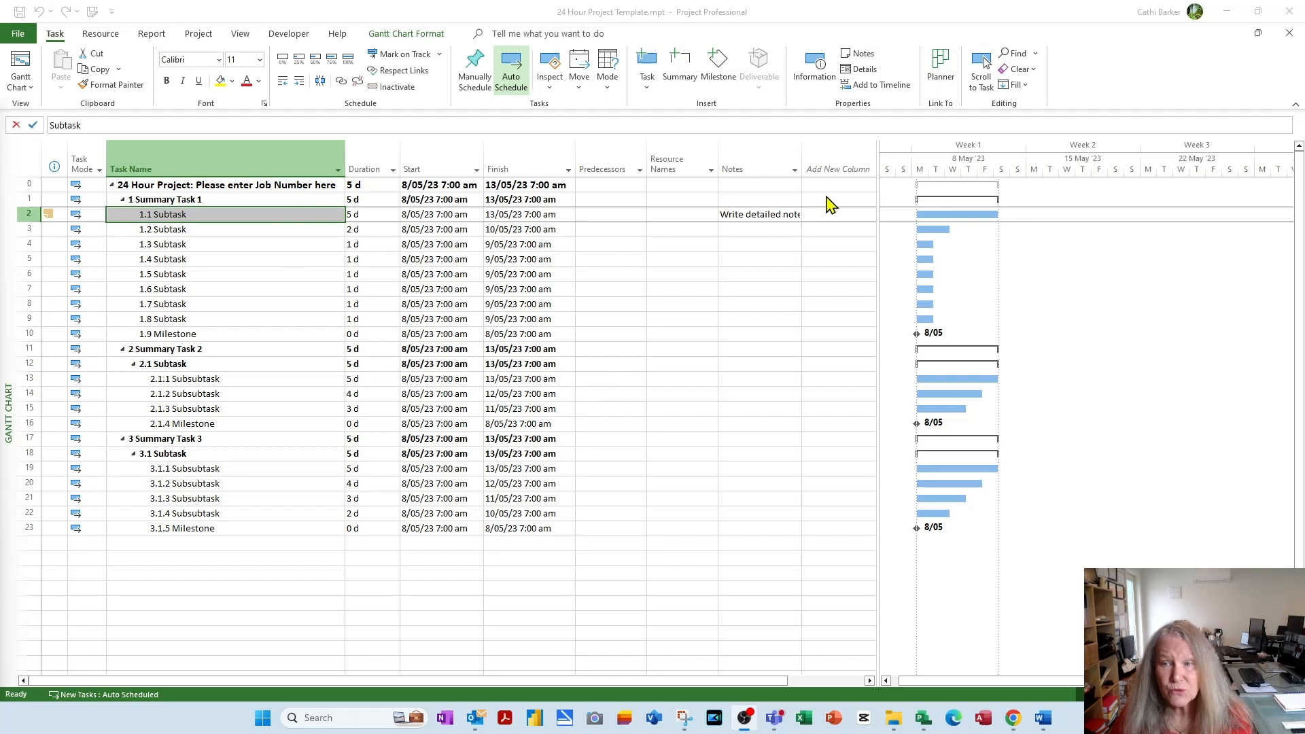
left_click_drag(880, 174, 651, 193)
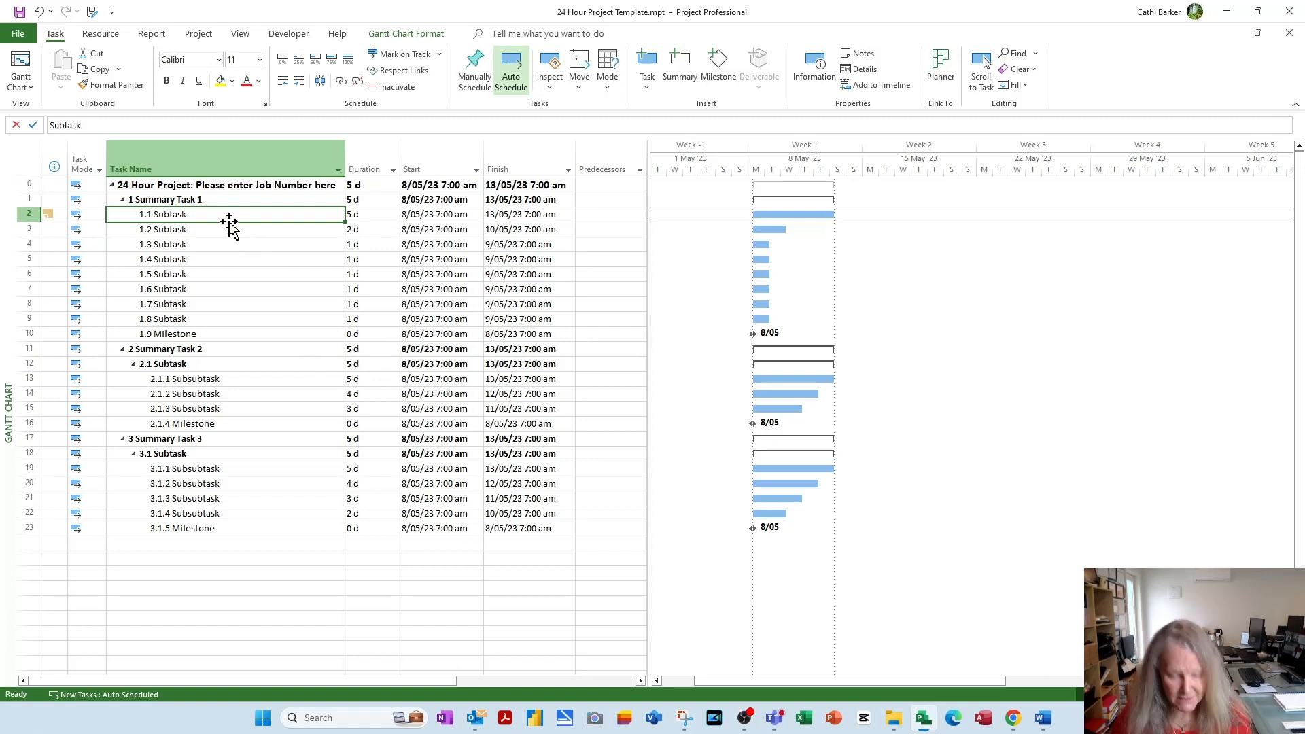
Step: Link subtasks 1.1 through milestone 1.9 under Summary Task 1 in sequence
key("shift+Down")
key("shift+Down")
key("shift+Down")
key("shift+Down")
key("shift+Down")
key("shift+Down")
key("shift+Down")
key("shift+Down")
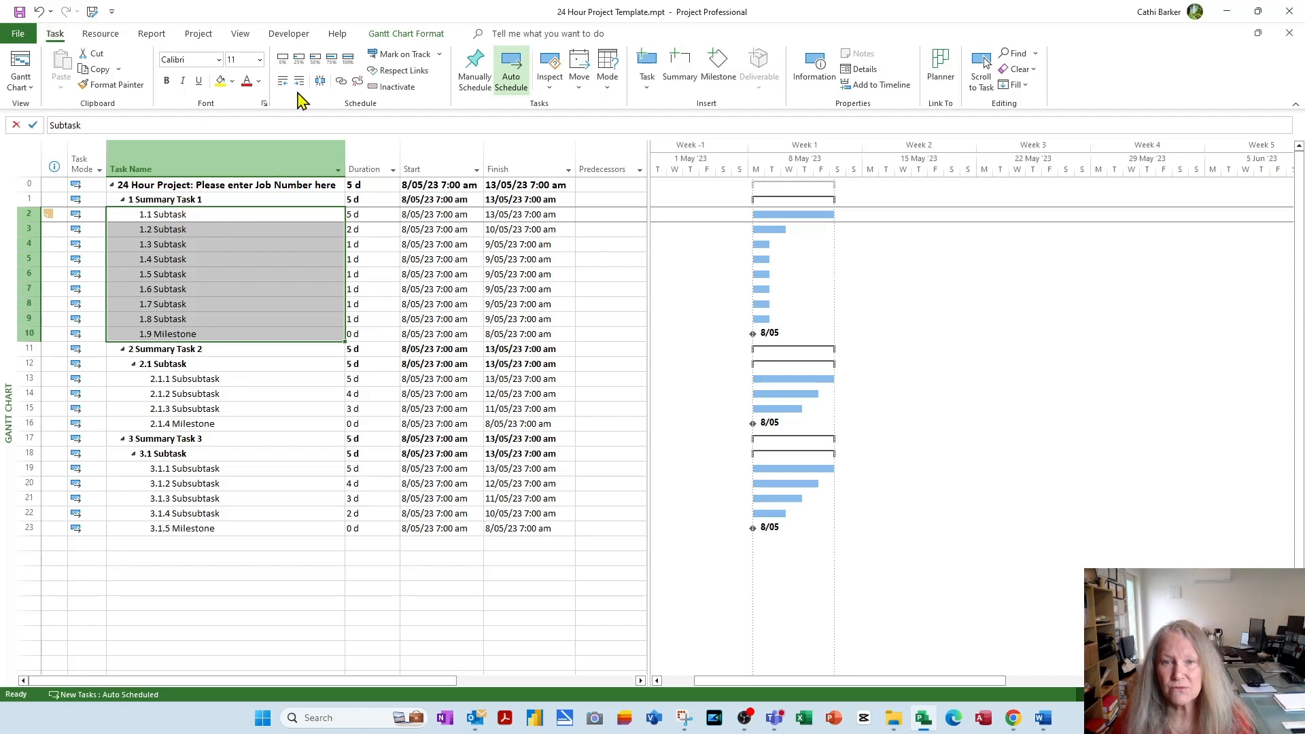
left_click(341, 82)
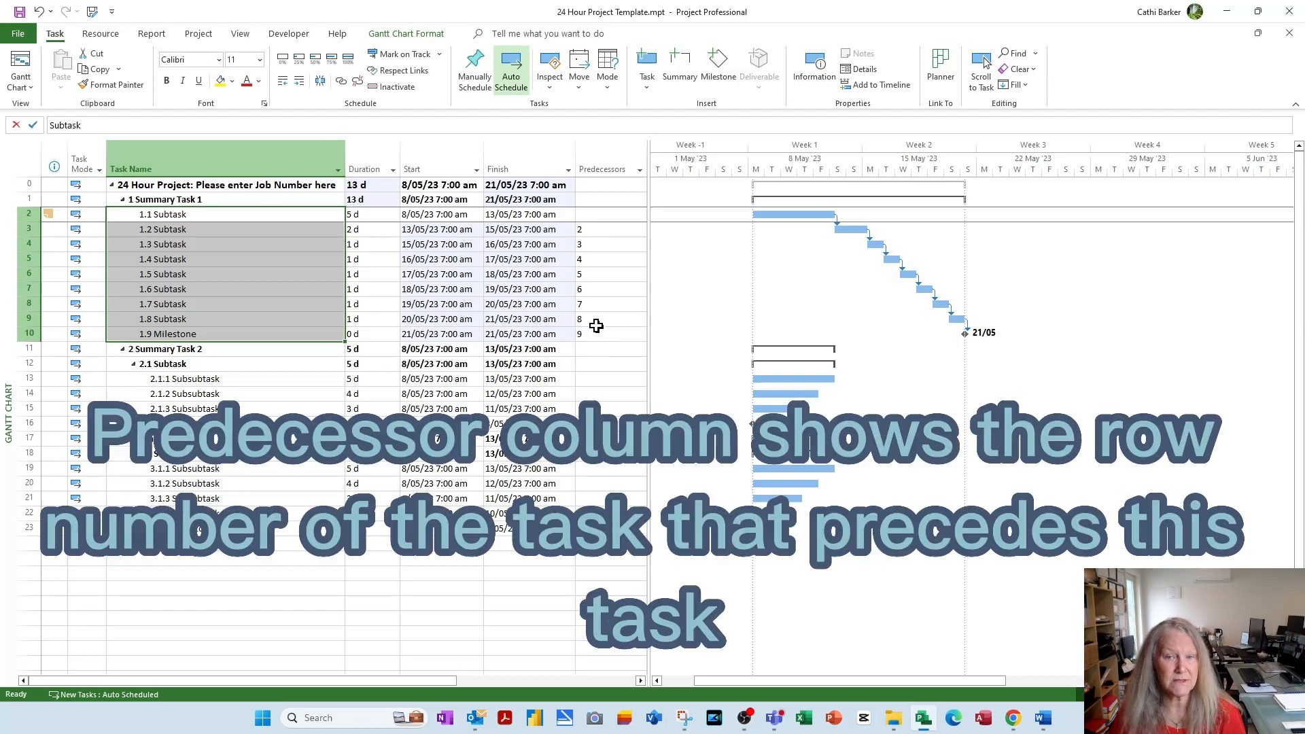
Step: Examine the predecessor entries of subtasks 1.2 and 1.3
left_click(297, 229)
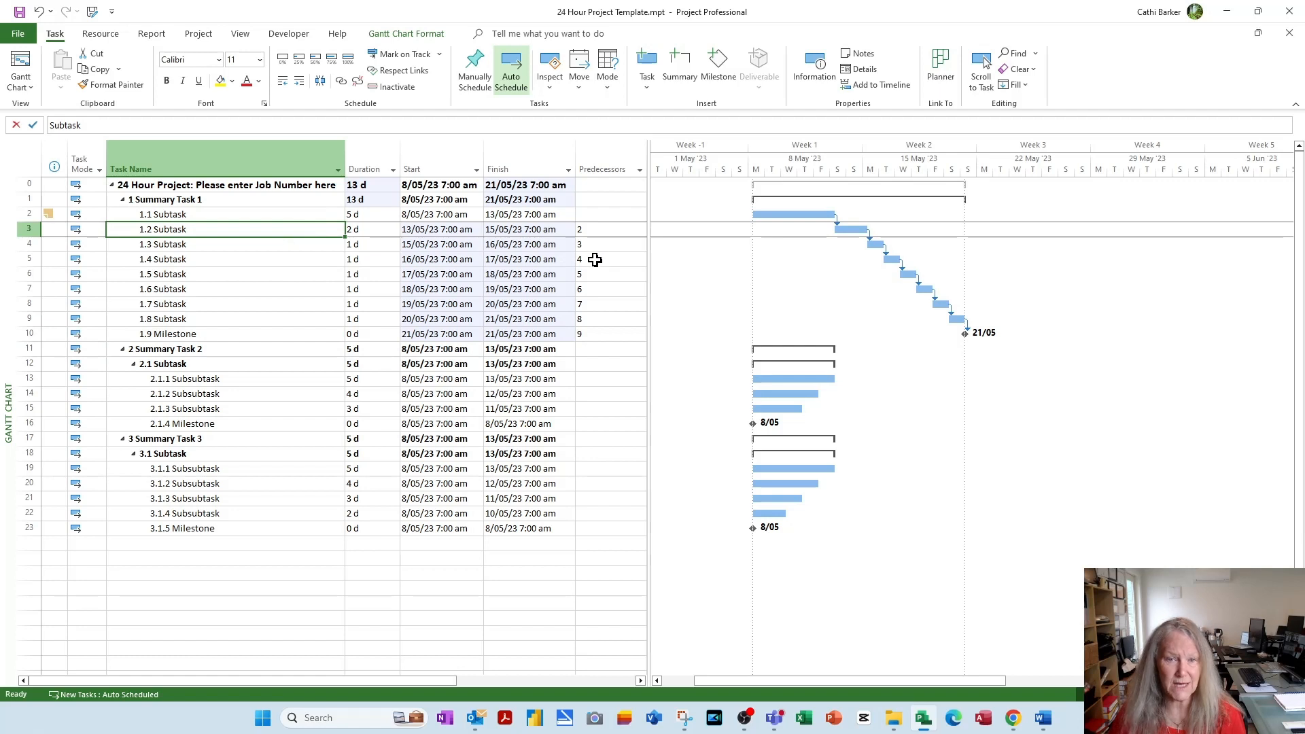
left_click(588, 231)
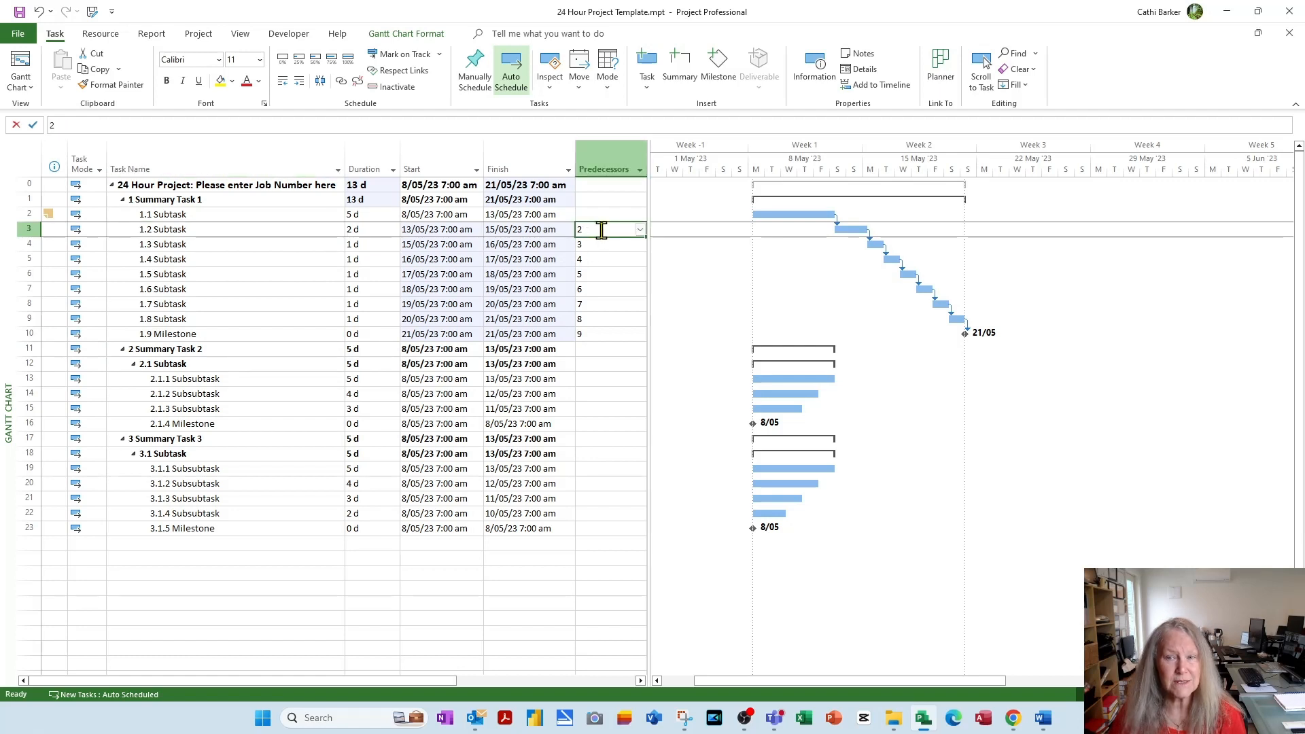
left_click(596, 245)
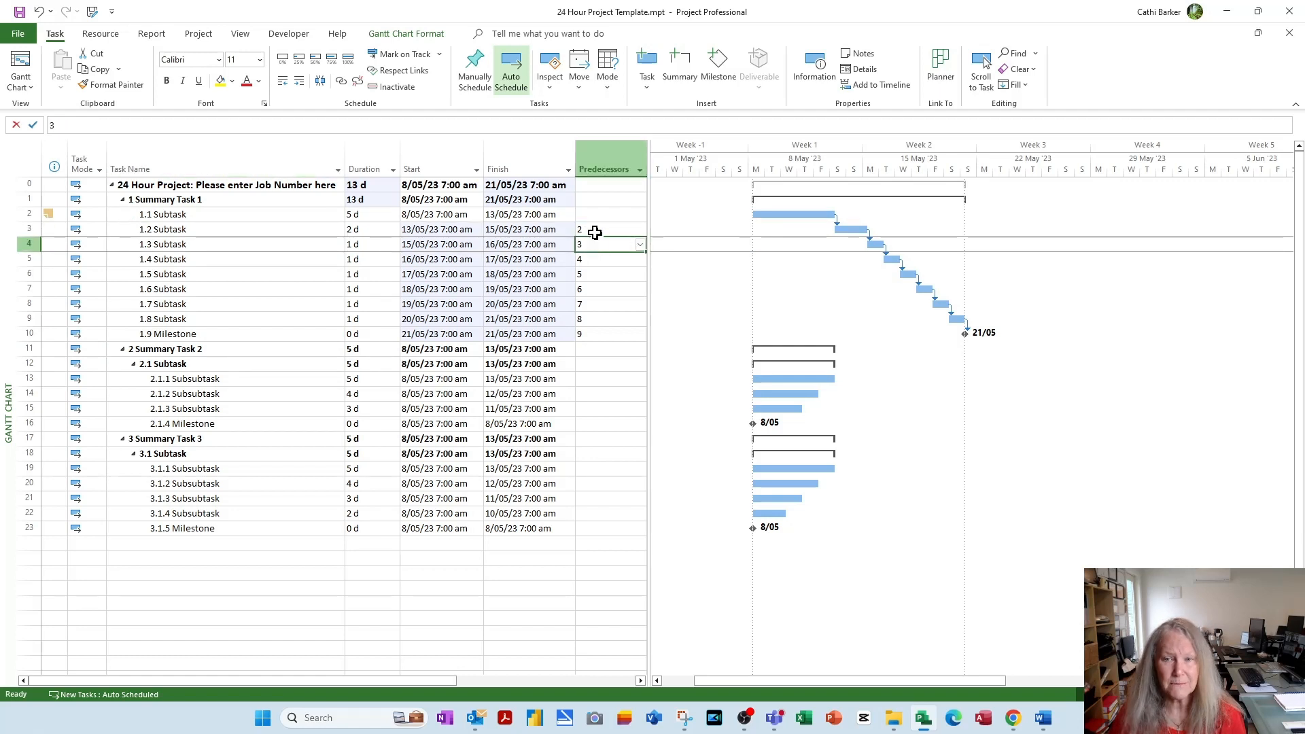
left_click(590, 230)
left_click(588, 245)
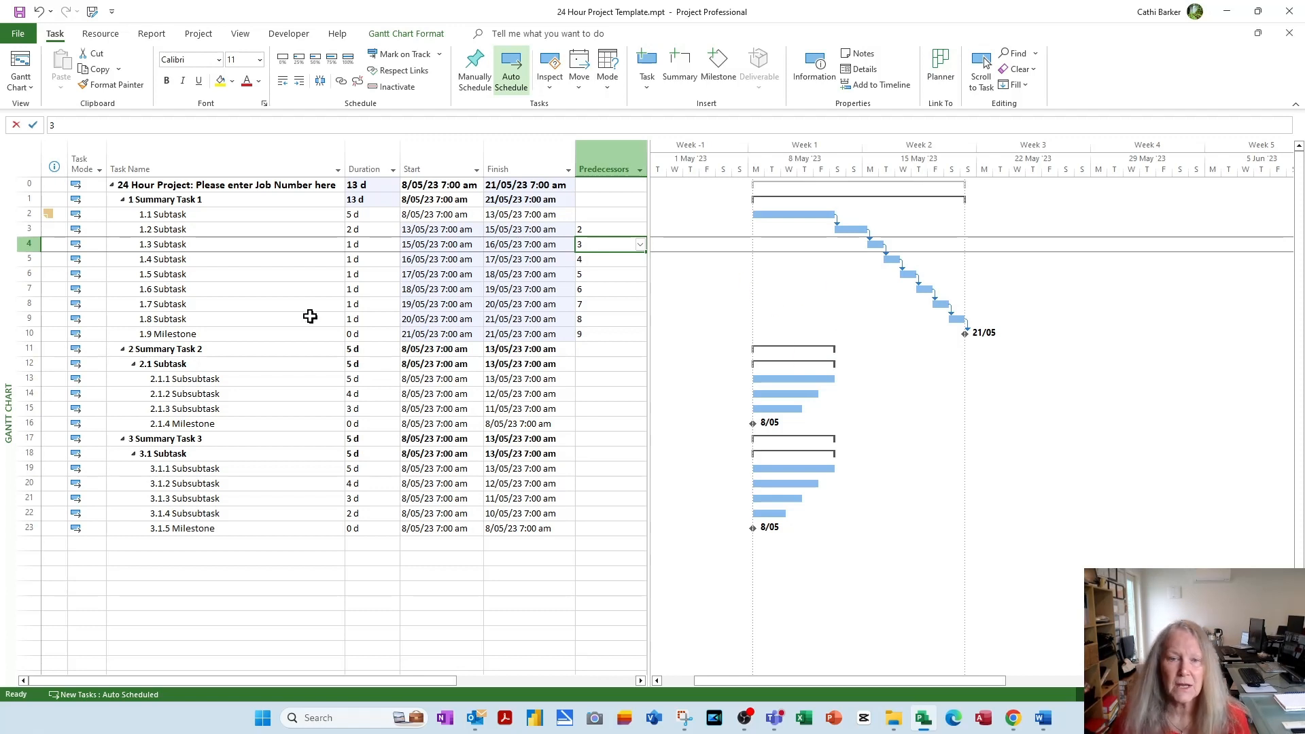
Step: Unlink subtasks 1.1 through milestone 1.9 under Summary Task 1
left_click(222, 229)
key("Up")
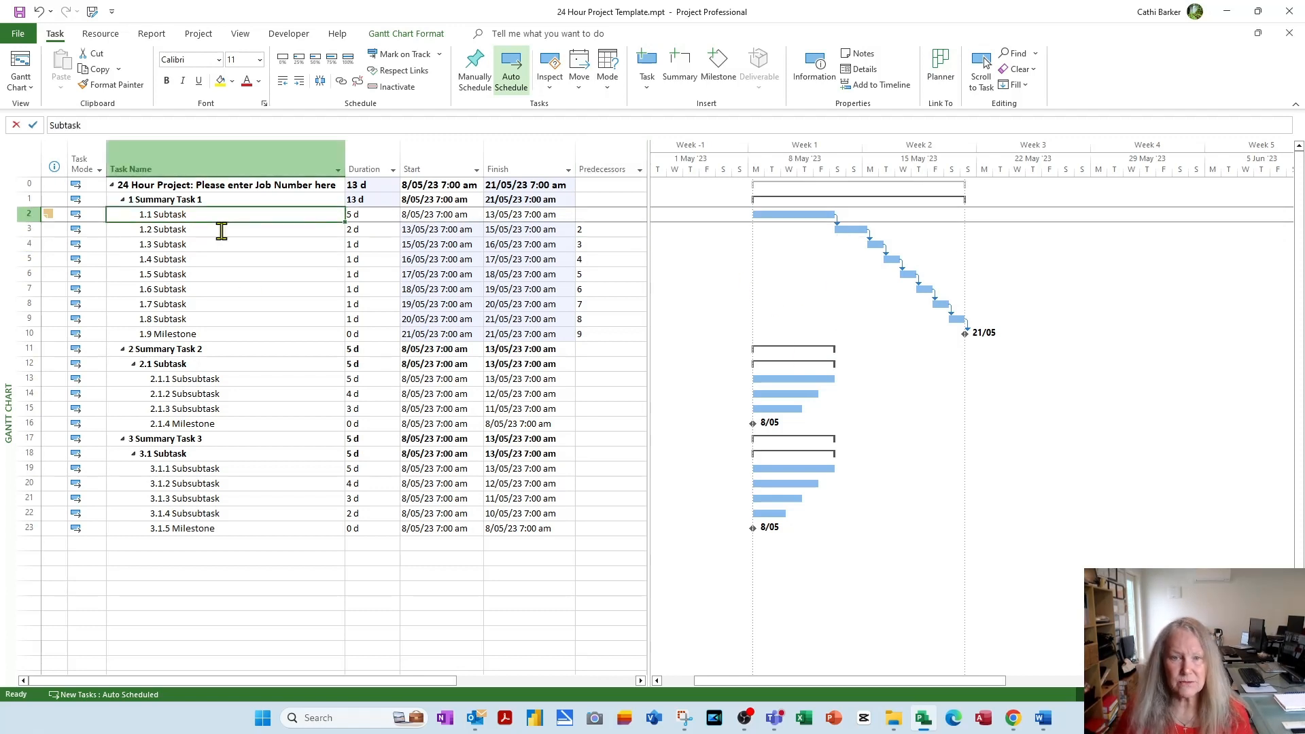
key("shift+Down")
key("shift+Down")
key("shift+Down")
key("shift+Down")
key("shift+Down")
key("shift+Down")
key("shift+Down")
key("shift+Down")
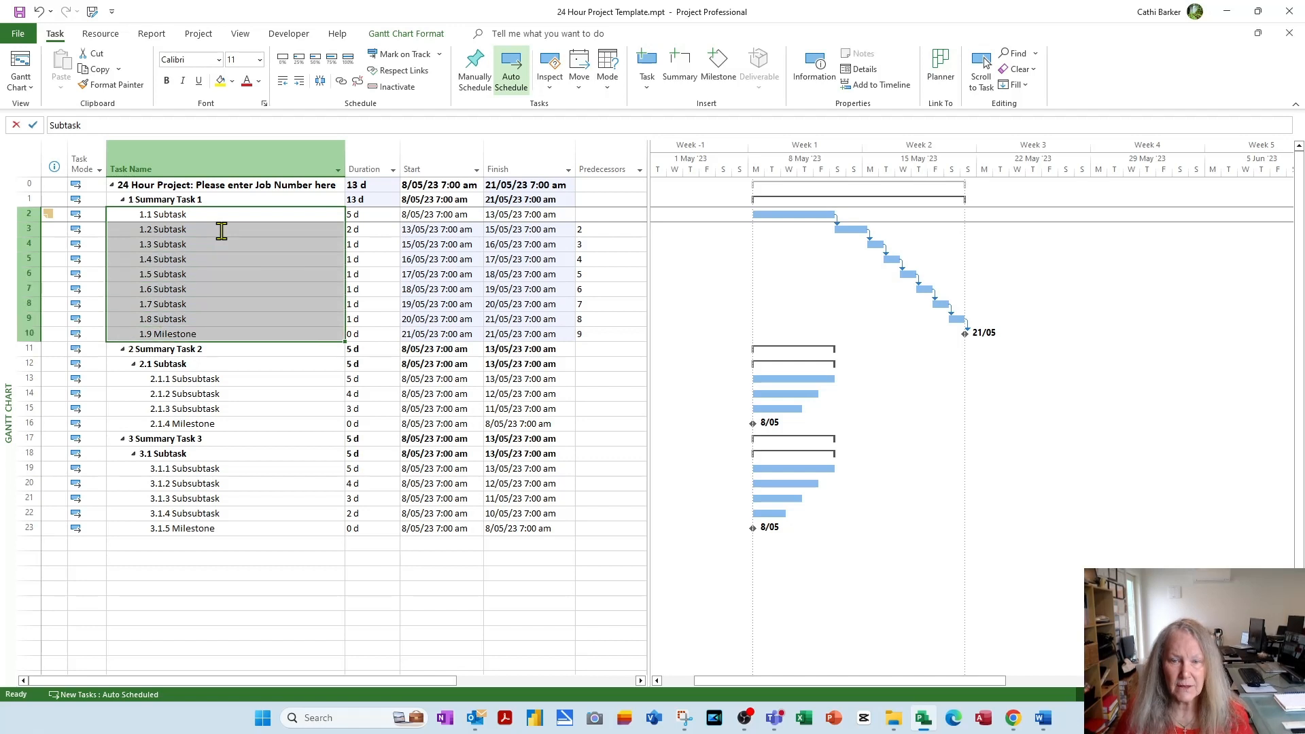
left_click(358, 81)
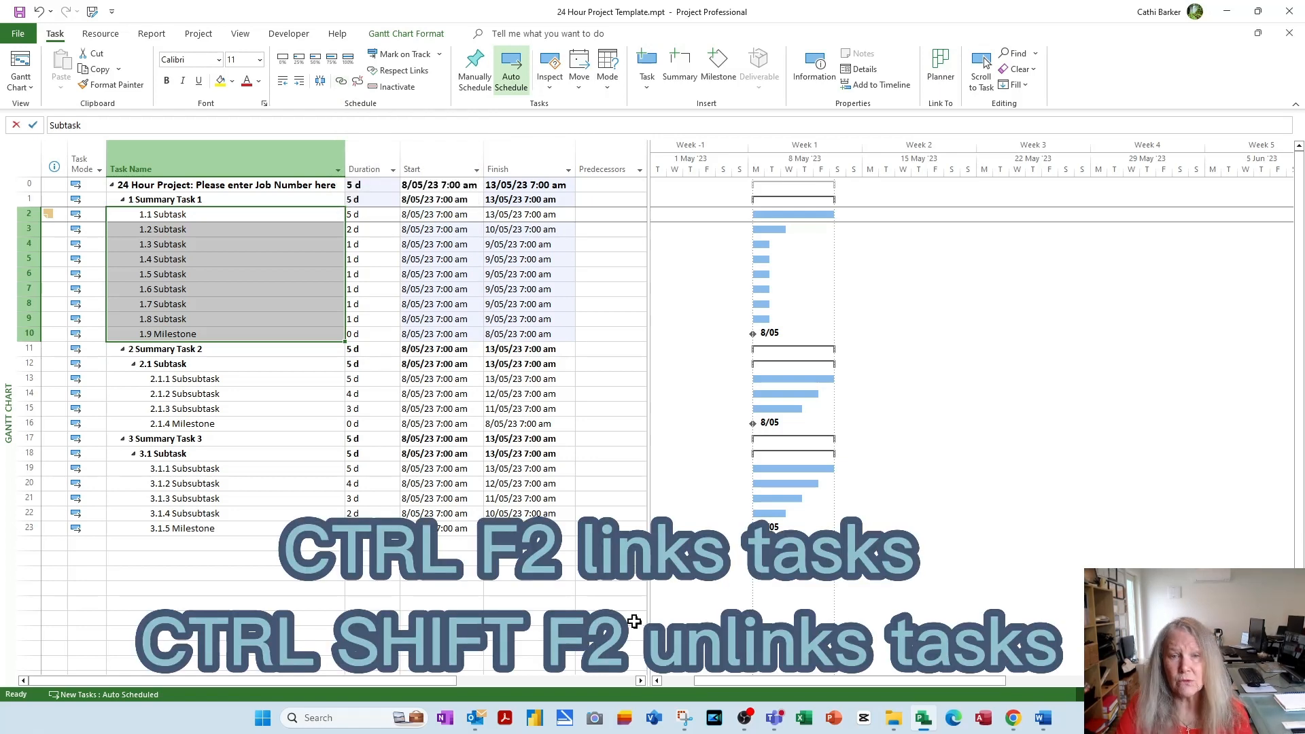
Step: Relink the selected tasks of Summary Task 1 in sequence and remove the links again
key("ctrl+F2")
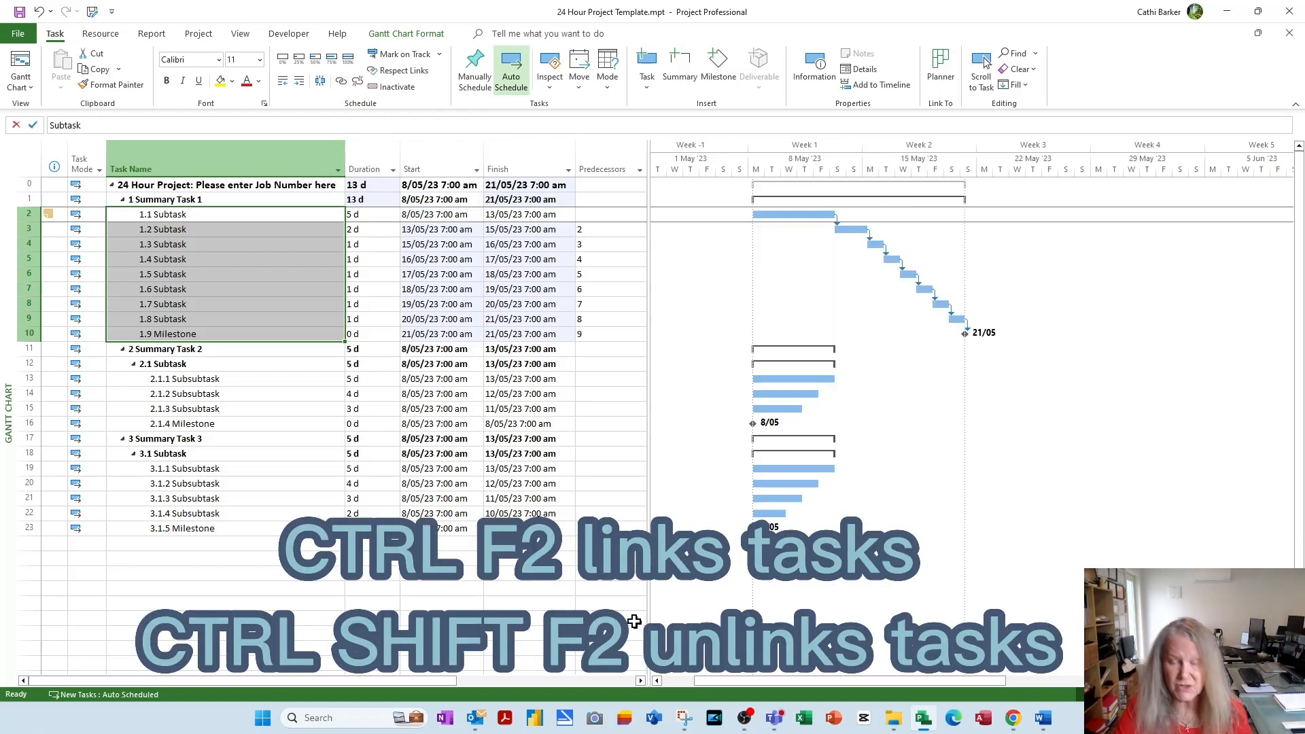
key("ctrl+shift+F2")
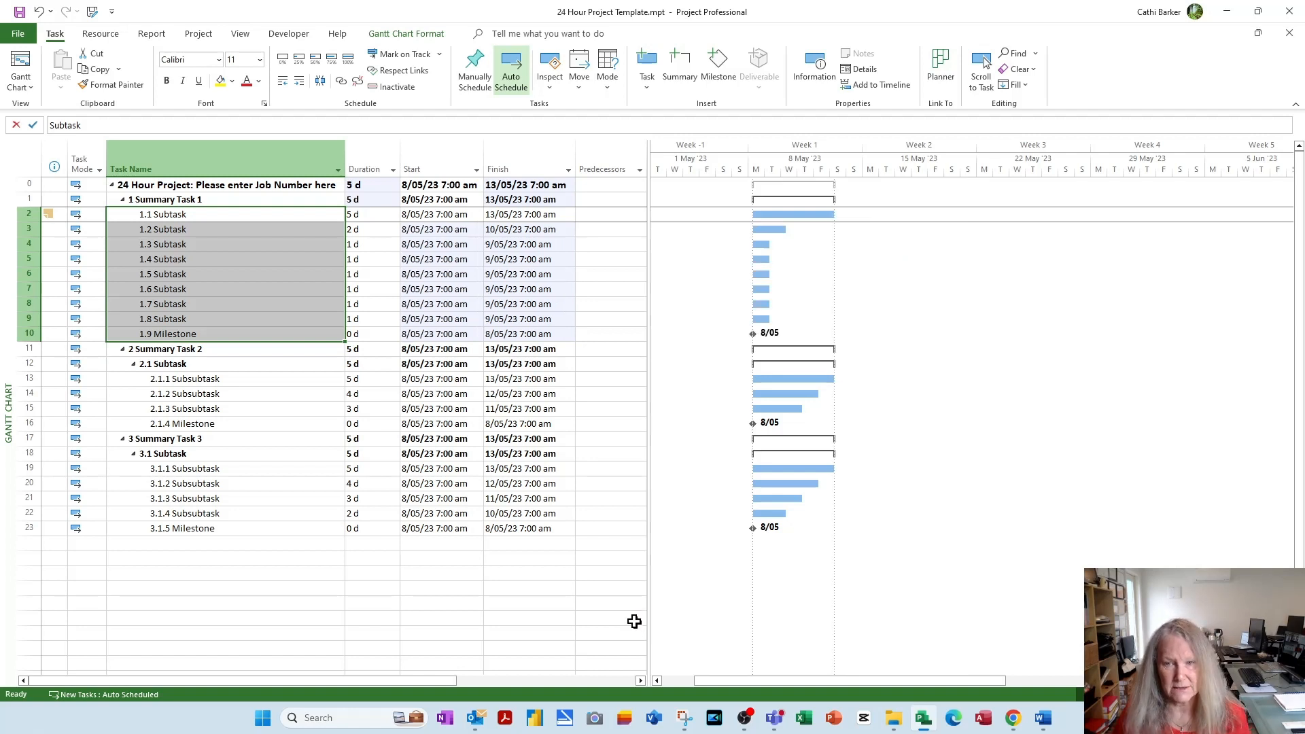
Step: Enter predecessors 2, 3, 4, 5, 6, 7, 8 and 9 for tasks 1.2 through 1.9, one per row
left_click(607, 244)
key("Up")
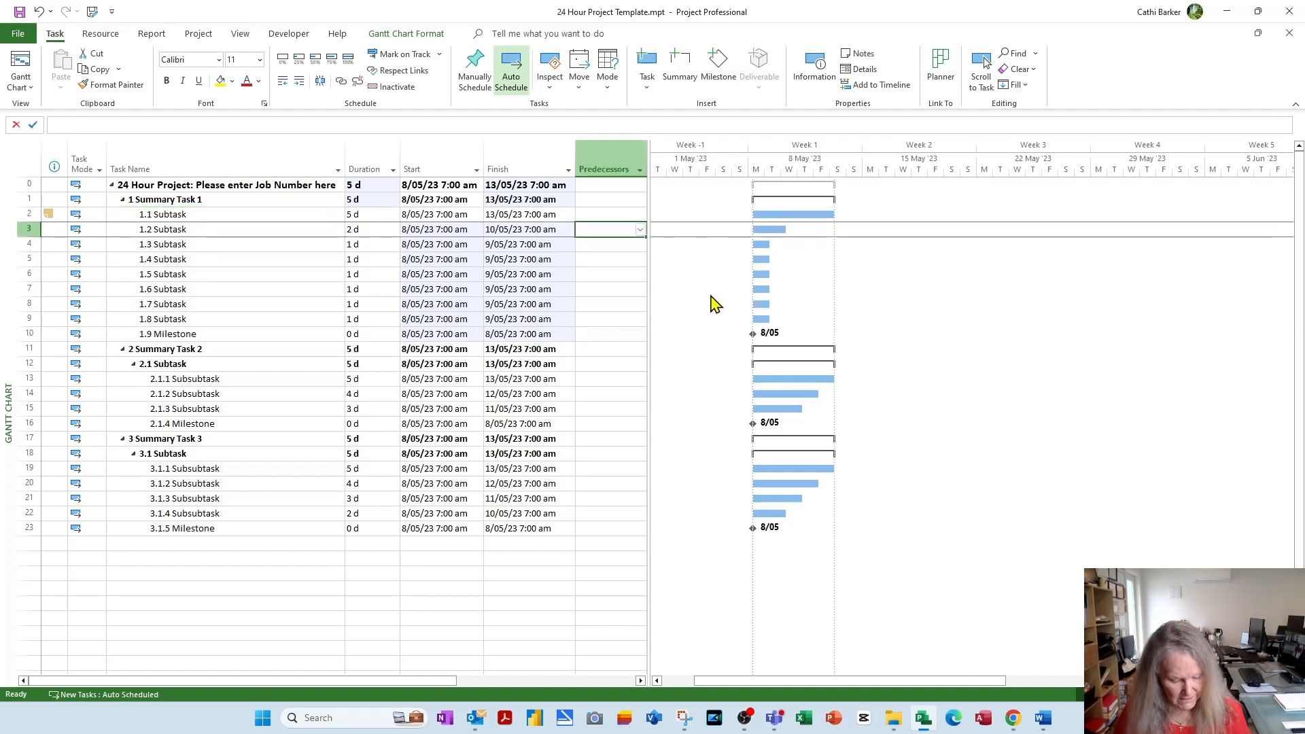
type("2 3 4 5 6 7")
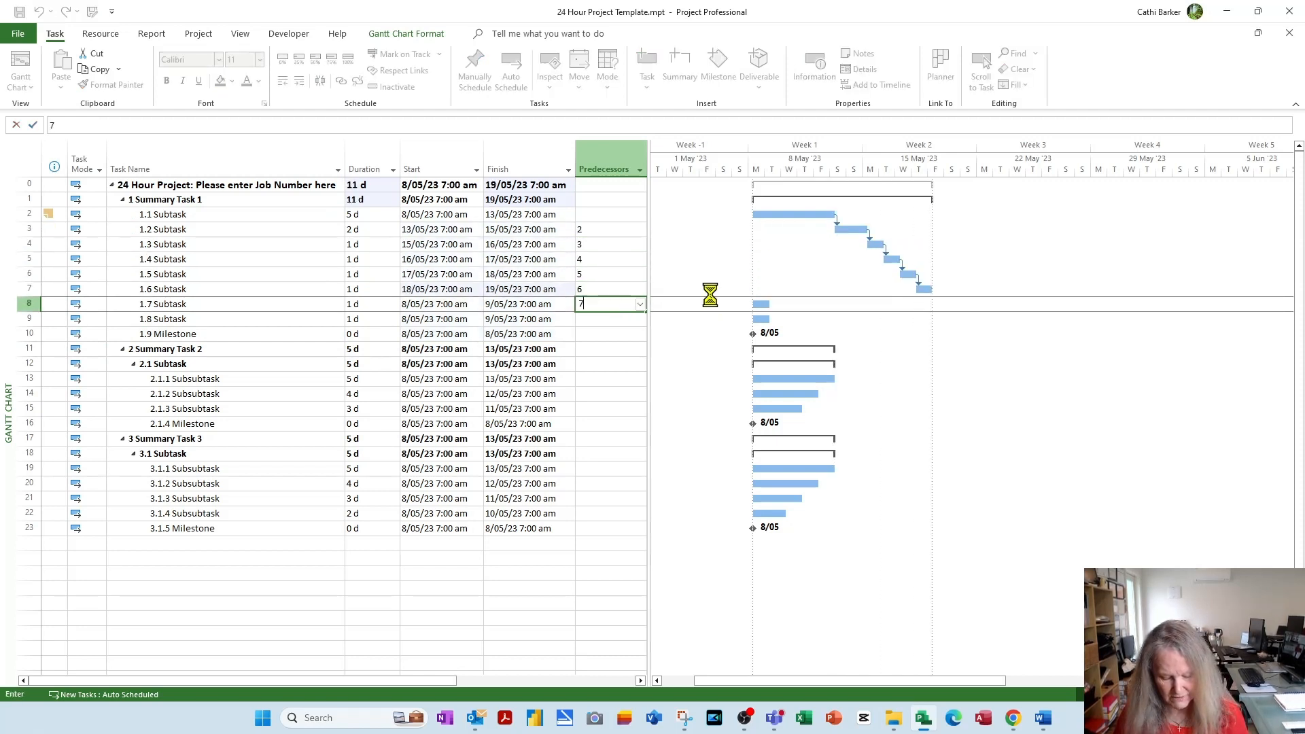
key("Return")
type("8")
key("Return")
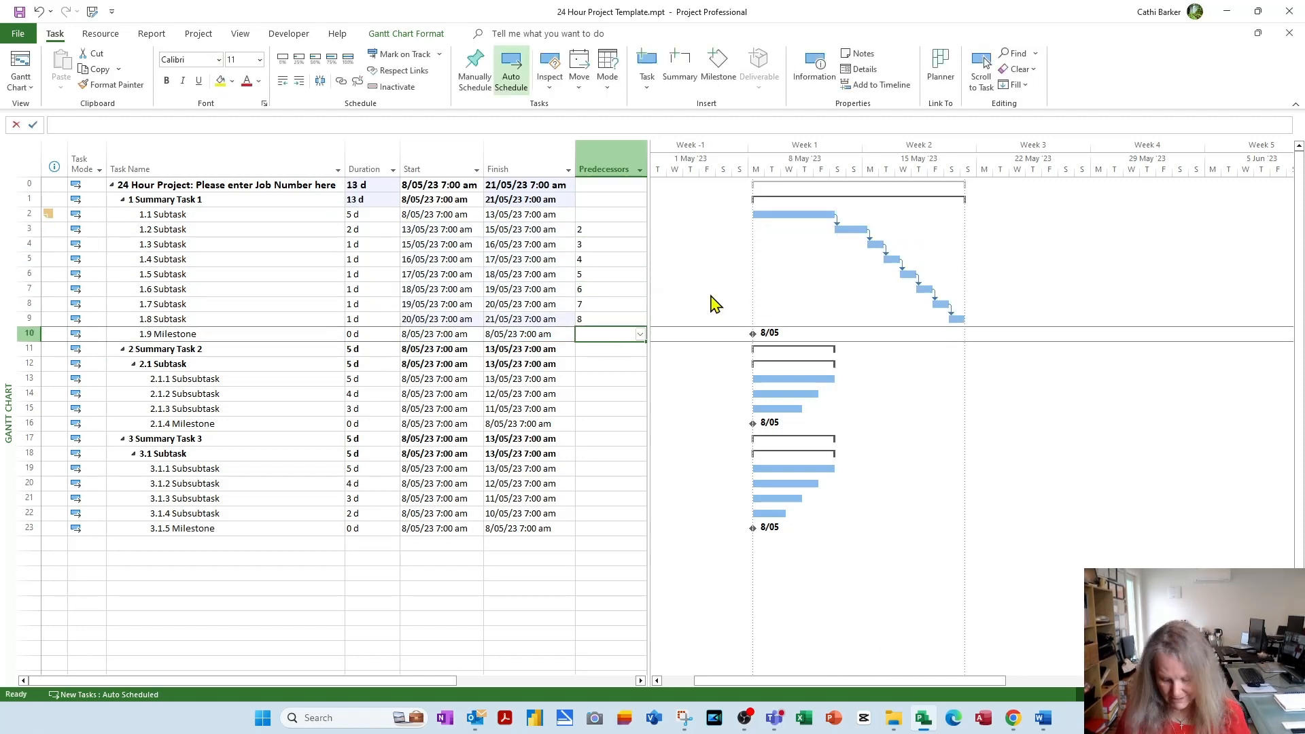
type("9")
key("Return")
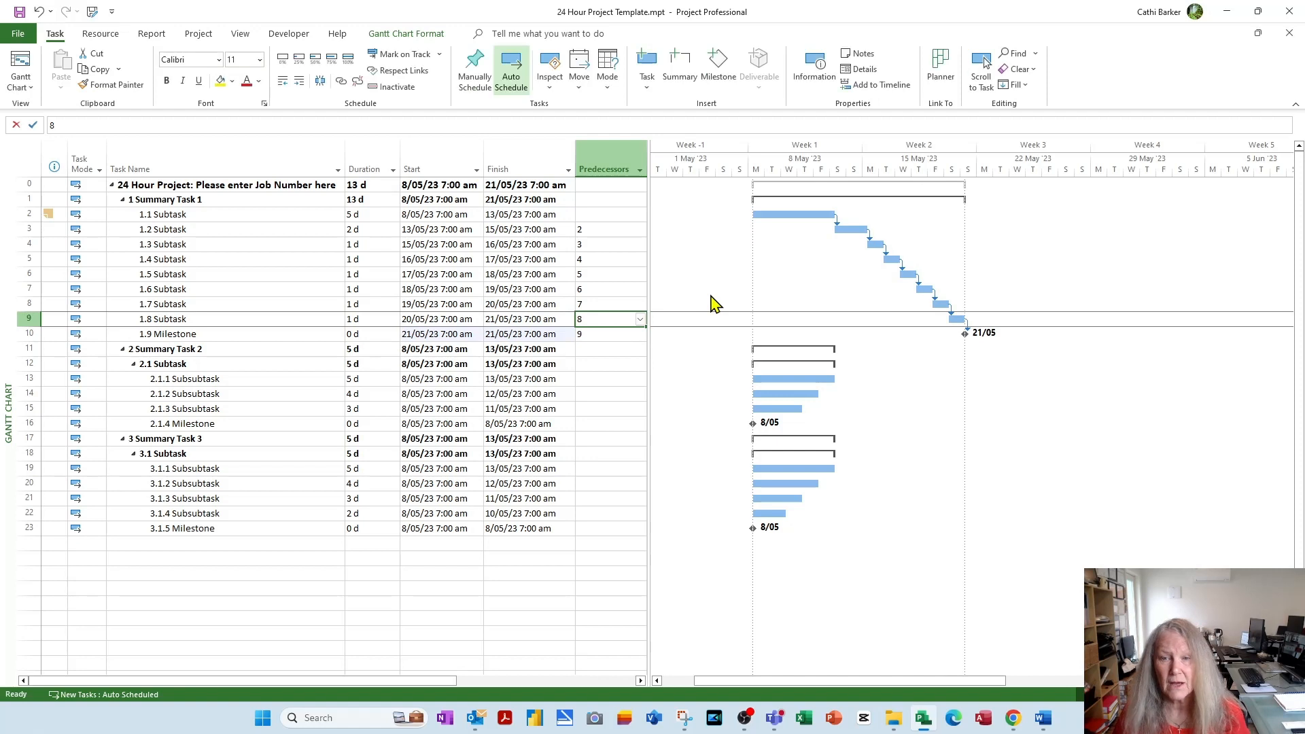
Step: Clear the predecessor entries of tasks 1.9 up to 1.2, one row at a time
key("Up")
key("Up")
key("Up")
key("Up")
key("Down")
key("Down")
key("Down")
key("Delete")
key("Up")
key("Delete")
key("Up")
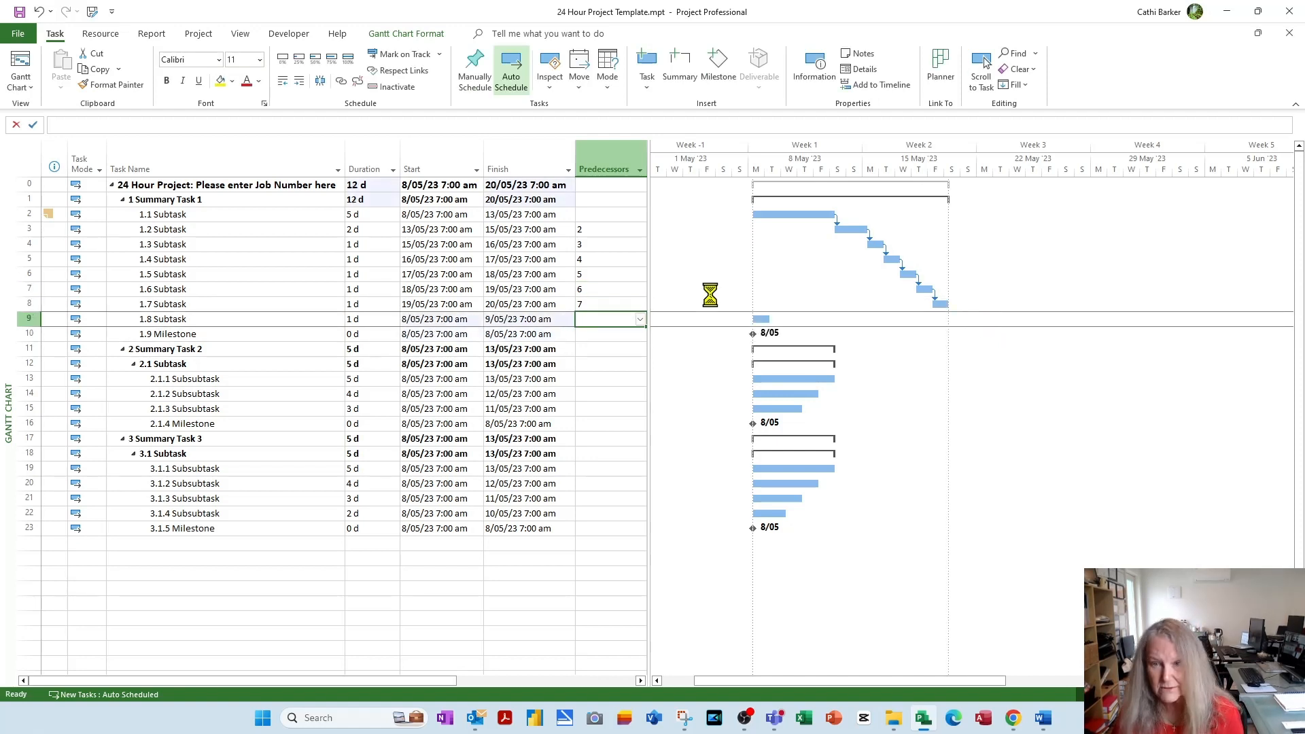
key("Delete")
key("Up")
key("Delete")
key("Up")
key("Delete")
key("Up")
key("Delete")
key("Up")
key("Delete")
key("Up")
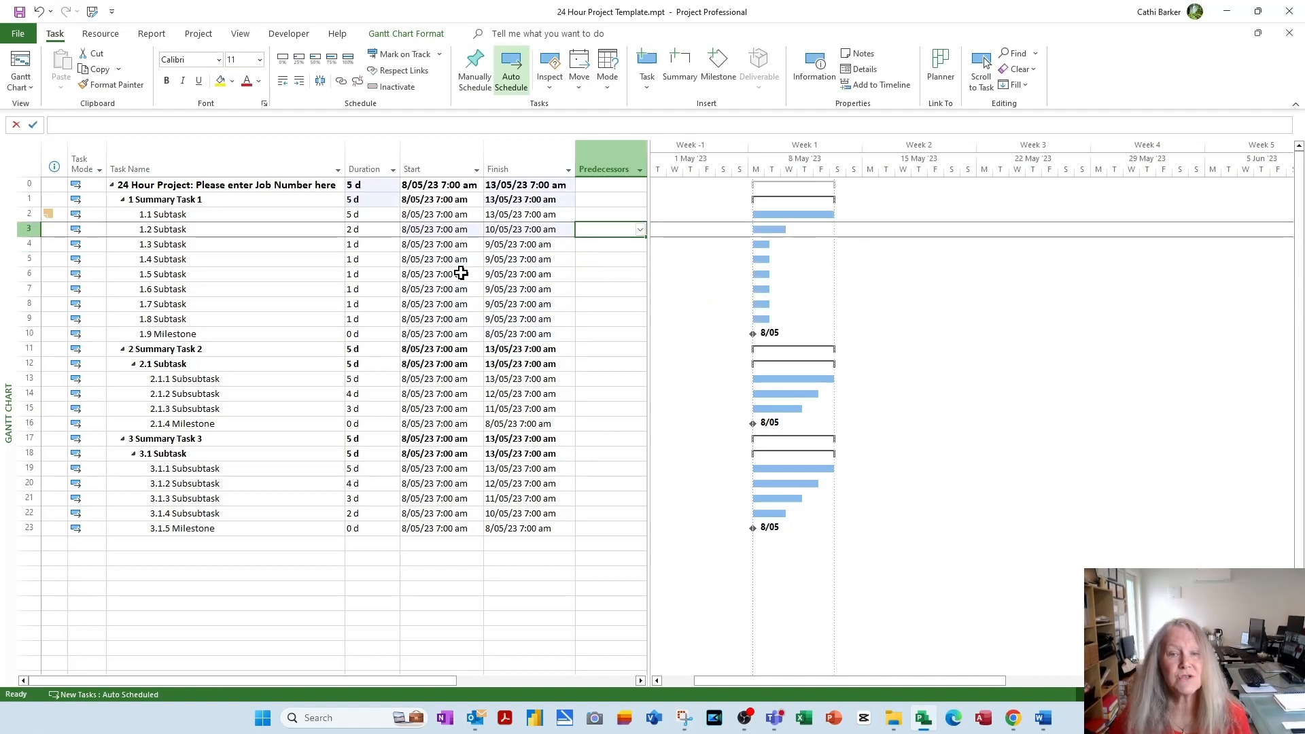
Step: Link all tasks under Summary Task 1, from subtask 1.1 to milestone 1.9, in sequence with the Link Tasks command
left_click(201, 216)
key("shift+Down")
key("shift+Down")
key("shift+Down")
key("shift+Down")
key("shift+Down")
key("shift+Down")
key("shift+Down")
key("shift+Down")
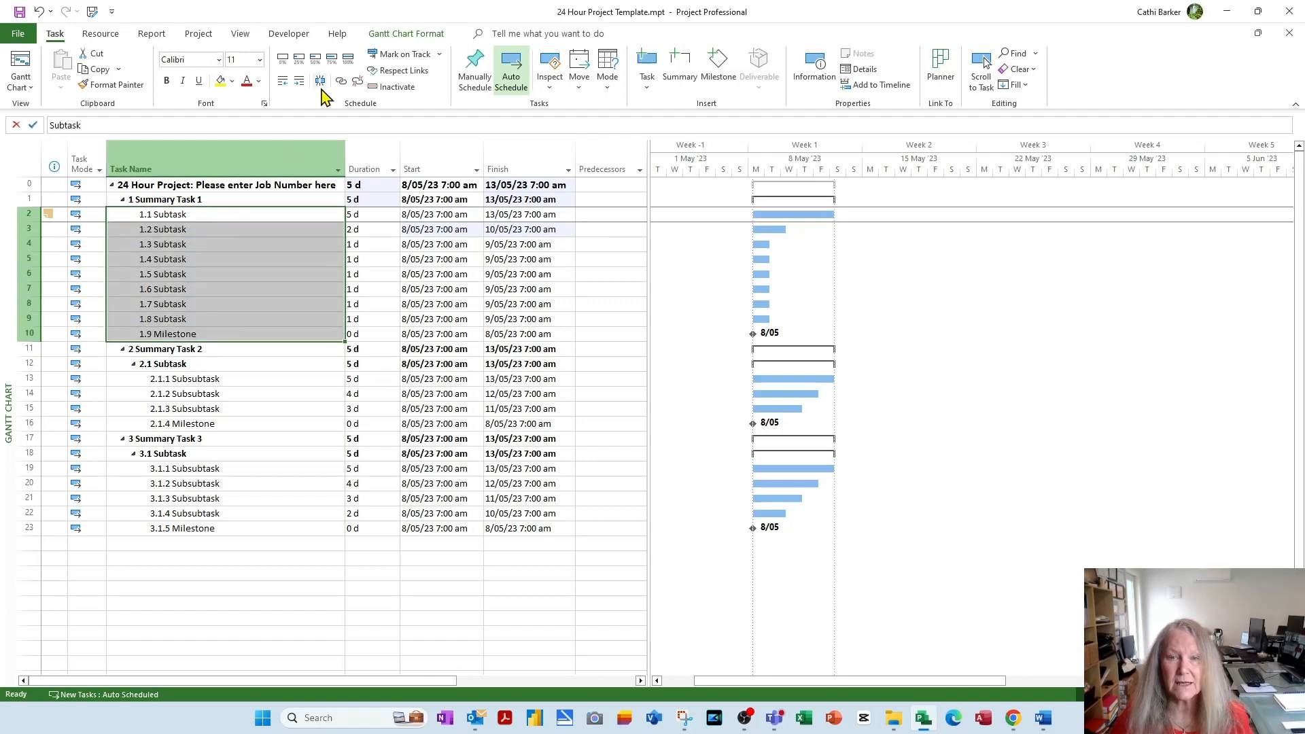
left_click(341, 81)
Step: Link subsubtasks 2.1.1 through milestone 2.1.4 under Summary Task 2 in sequence
key("Down")
key("Down")
key("Down")
key("Down")
key("Down")
key("Down")
key("Down")
key("Down")
key("Down")
key("Down")
key("Down")
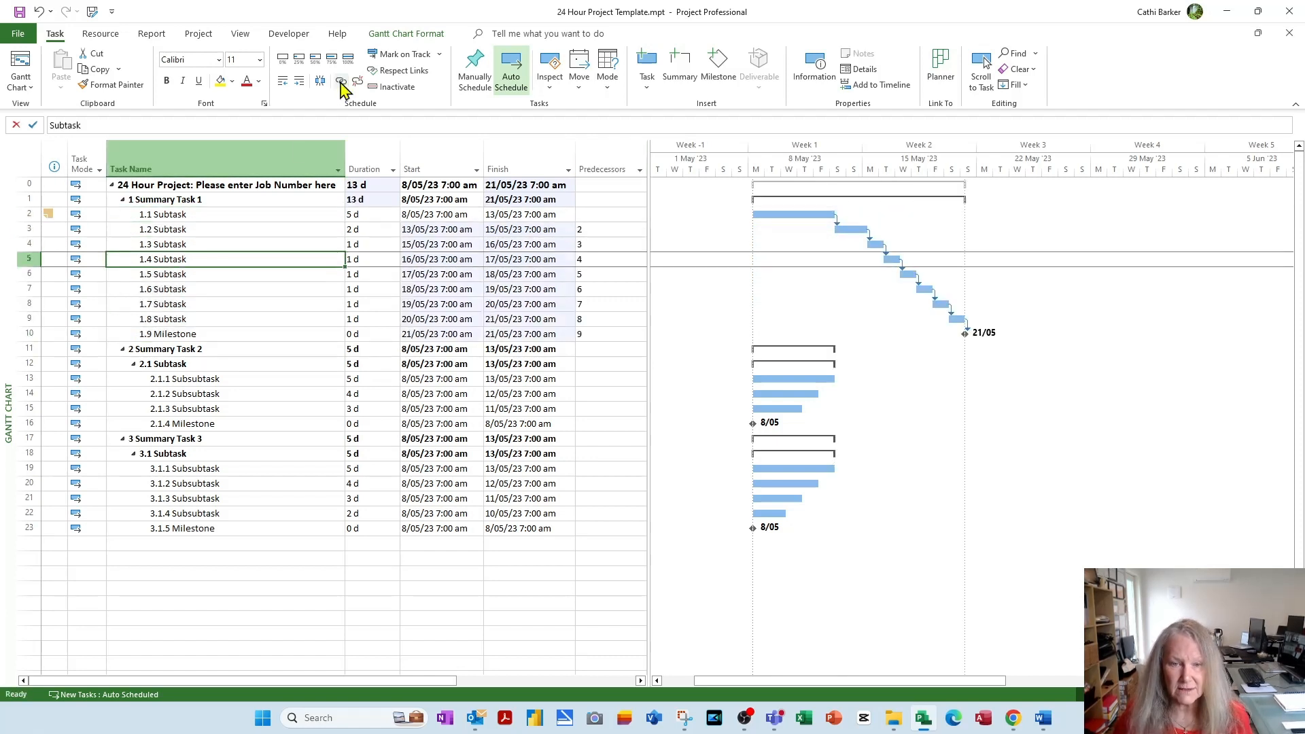
key("shift+Down")
key("shift+Down")
key("shift+Down")
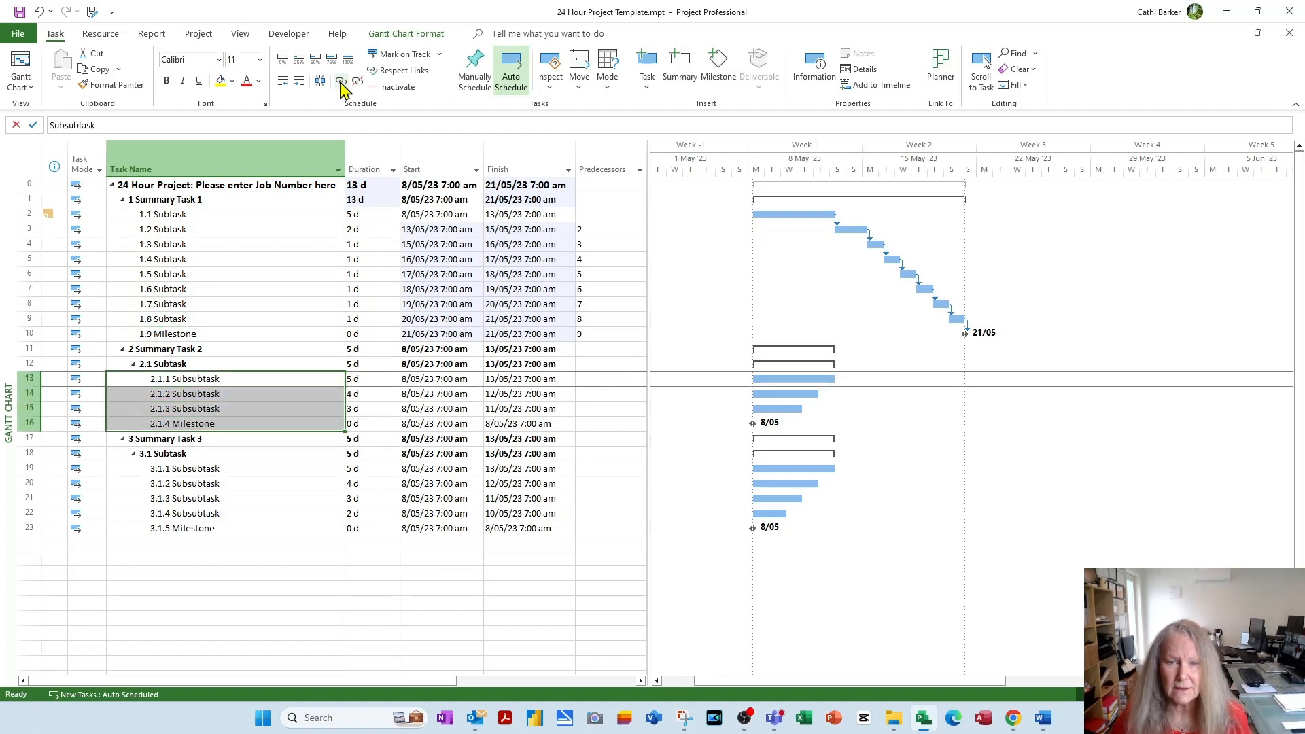
left_click(340, 81)
Step: Link subsubtasks 3.1.1 through milestone 3.1.5 under Summary Task 3 in sequence
key("Down")
key("Down")
key("Down")
key("Down")
key("Down")
key("Down")
key("shift+Down")
key("shift+Down")
key("shift+Down")
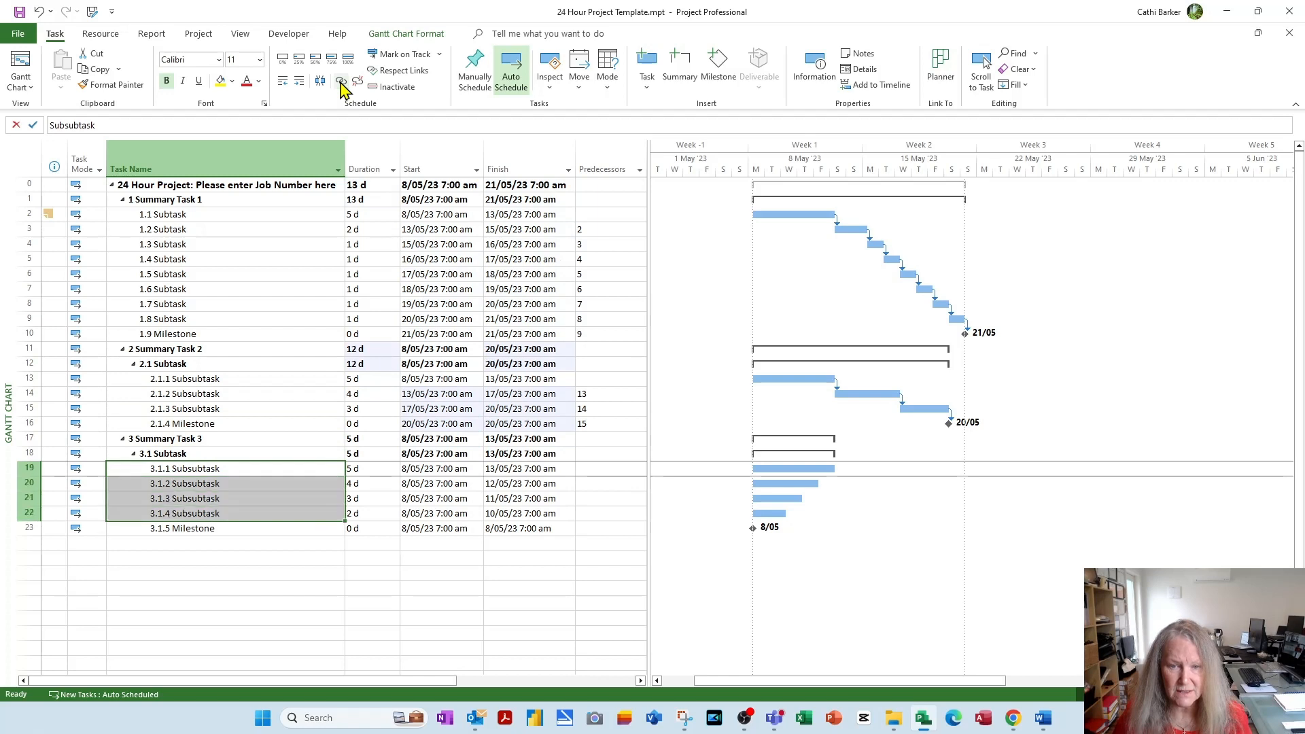
key("shift+Down")
left_click(339, 80)
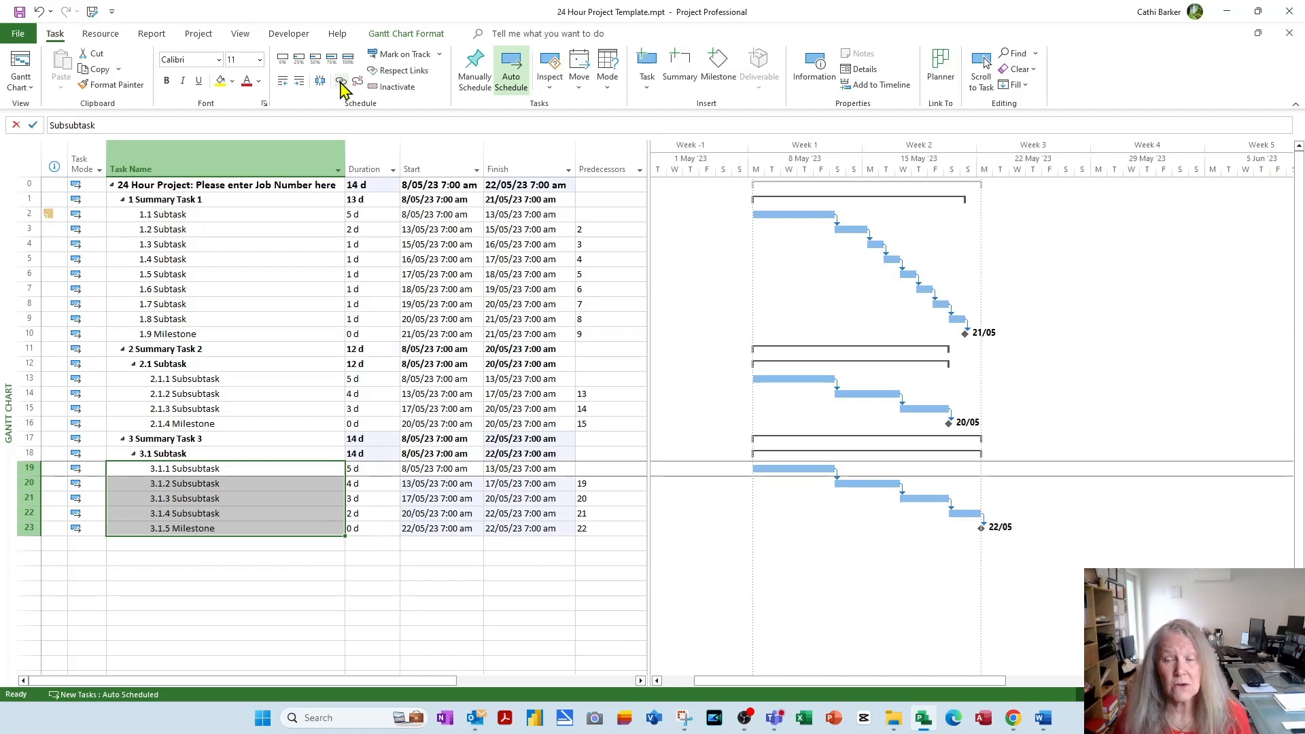
Step: Link milestone 1.9 to Summary Task 2 with the Link Tasks command
key("Up")
key("Up")
key("Up")
key("Up")
key("Up")
key("Up")
key("Up")
key("Up")
key("Up")
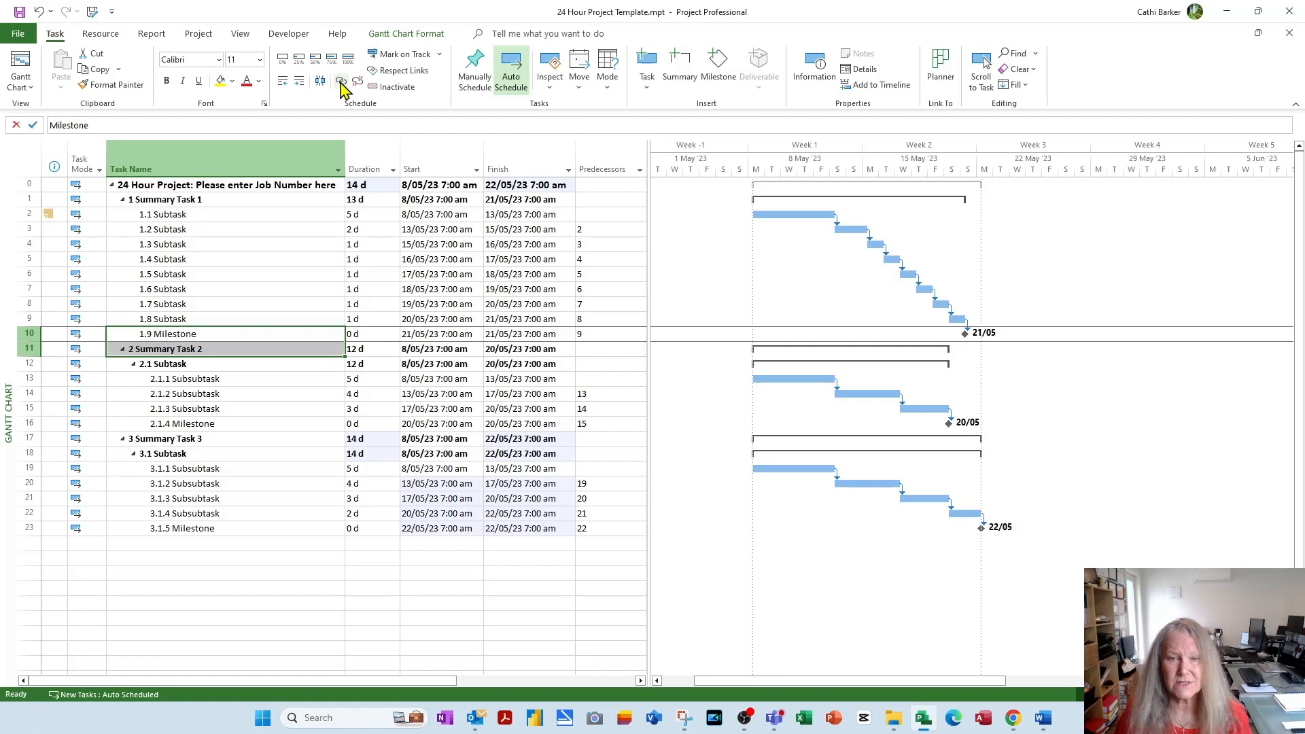
left_click(340, 81)
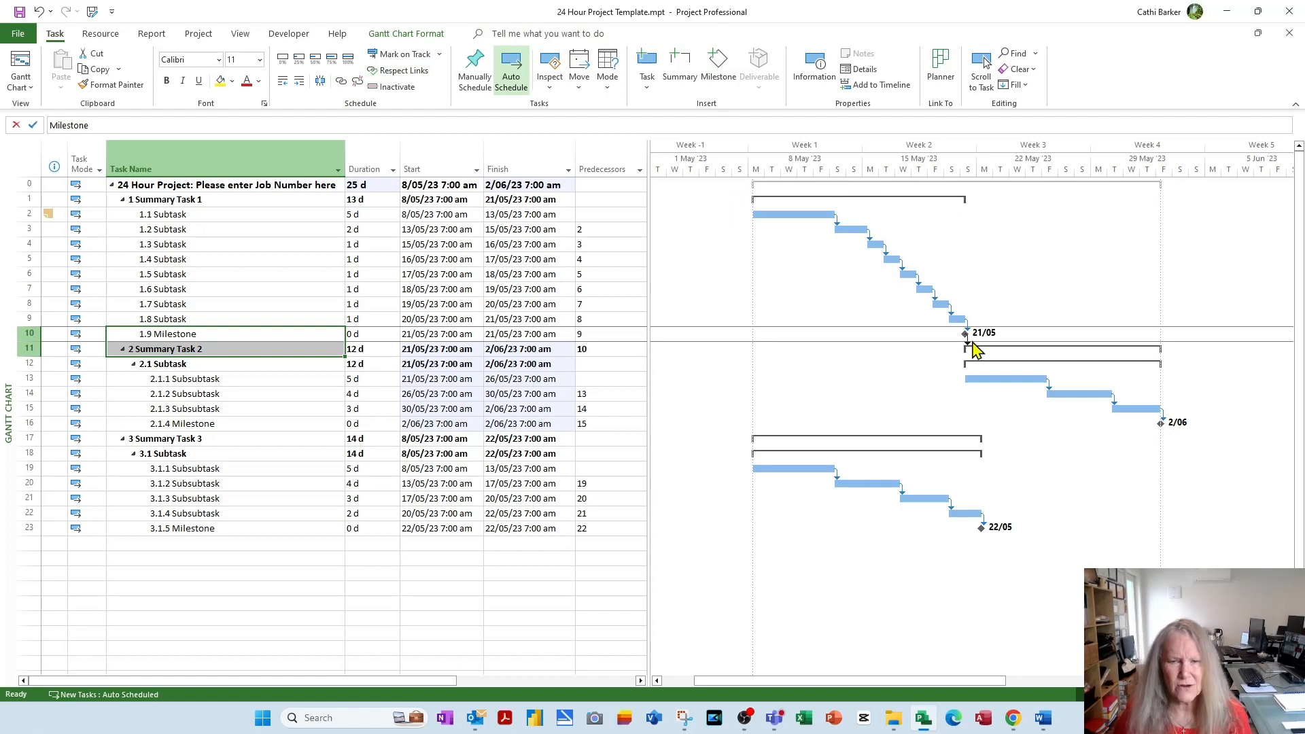
Step: Link milestone 2.1.4 to Summary Task 3 with the Link Tasks command
key("Down")
key("Down")
key("Down")
key("Down")
key("Down")
key("Down")
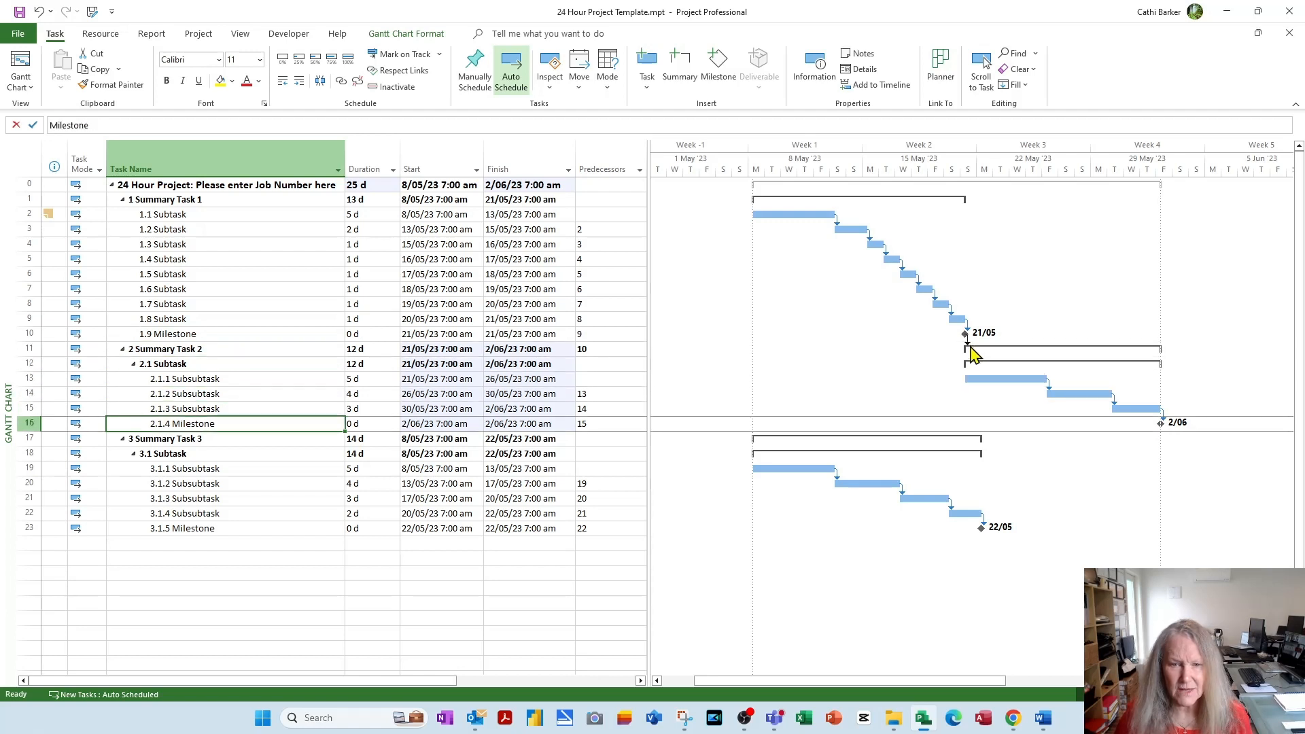
key("shift+Down")
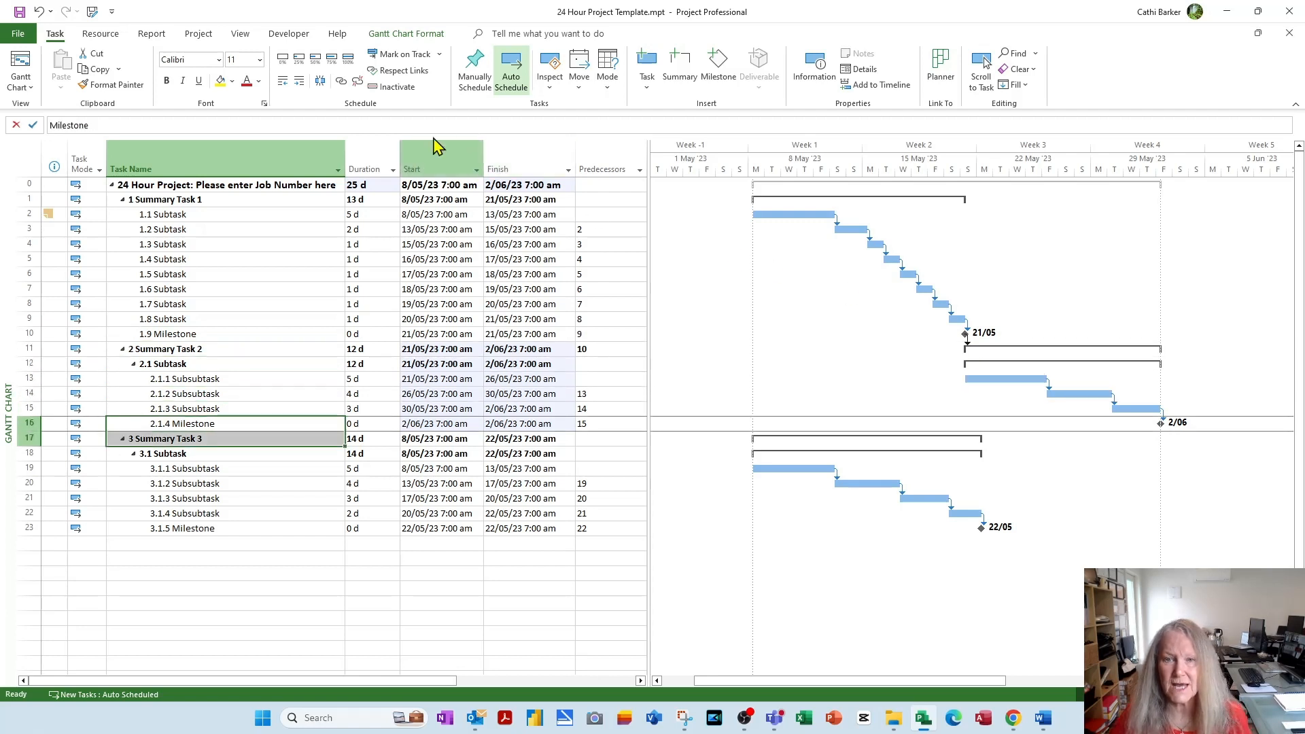
left_click(341, 82)
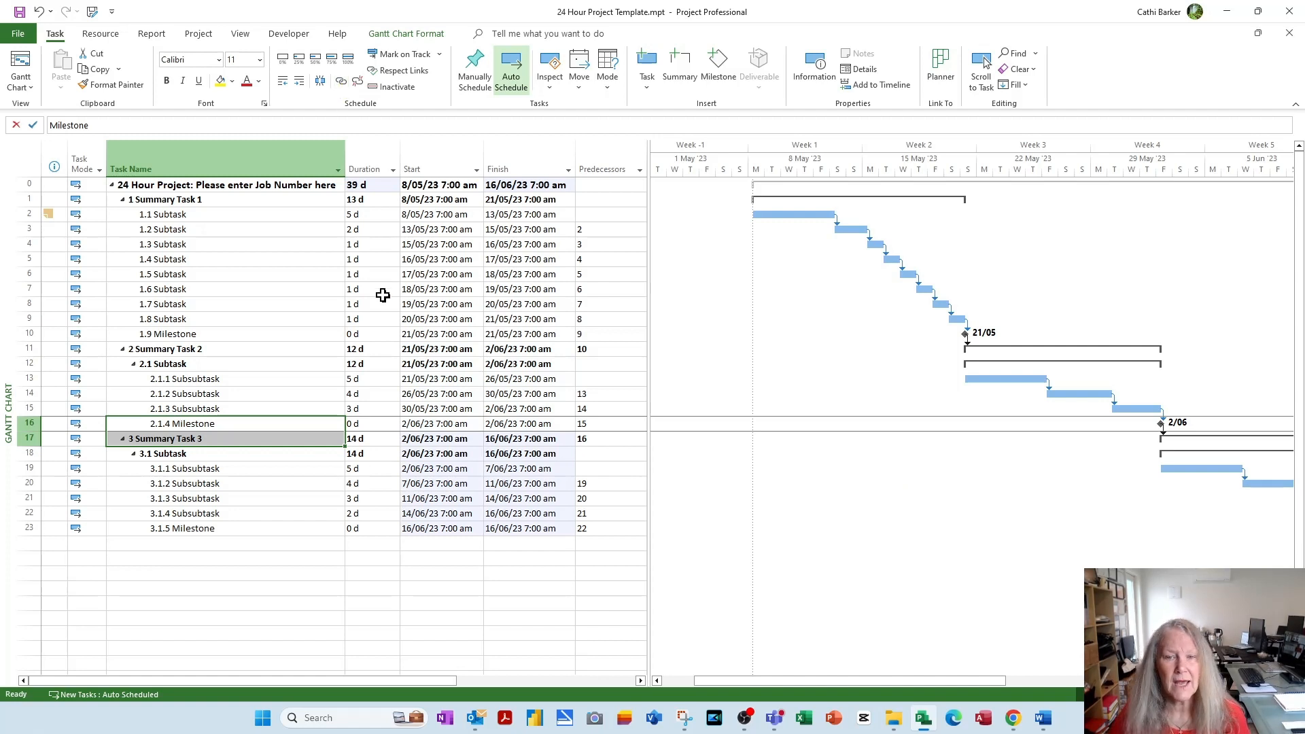
Step: Set the Gantt chart's timescale size to 90%
left_click(385, 292)
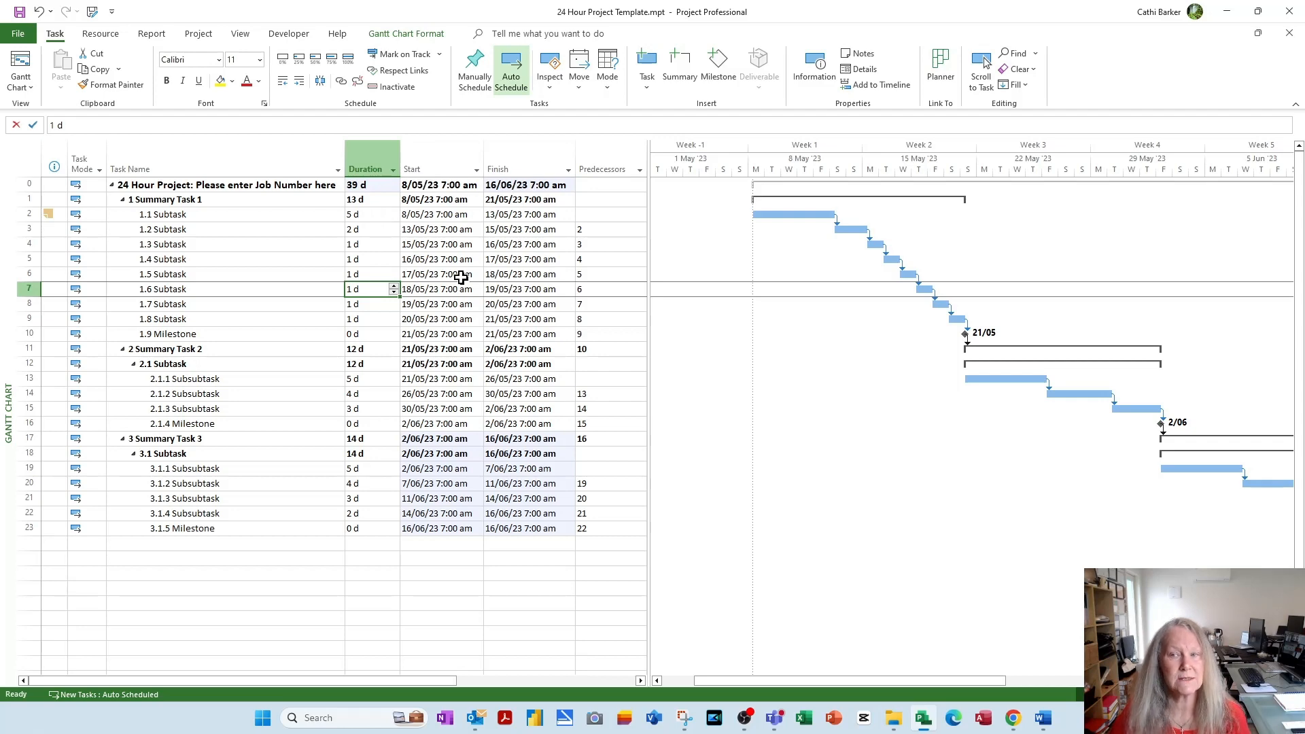
left_click(388, 33)
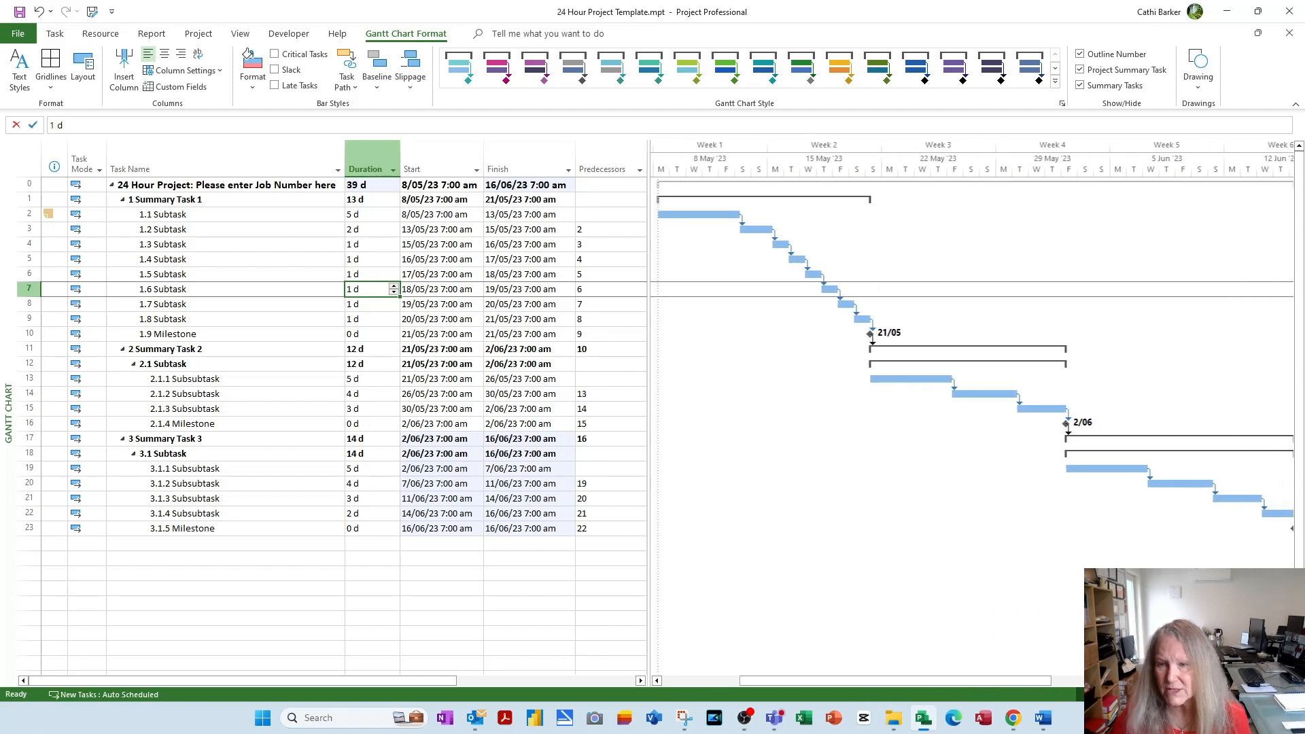
double_click(881, 171)
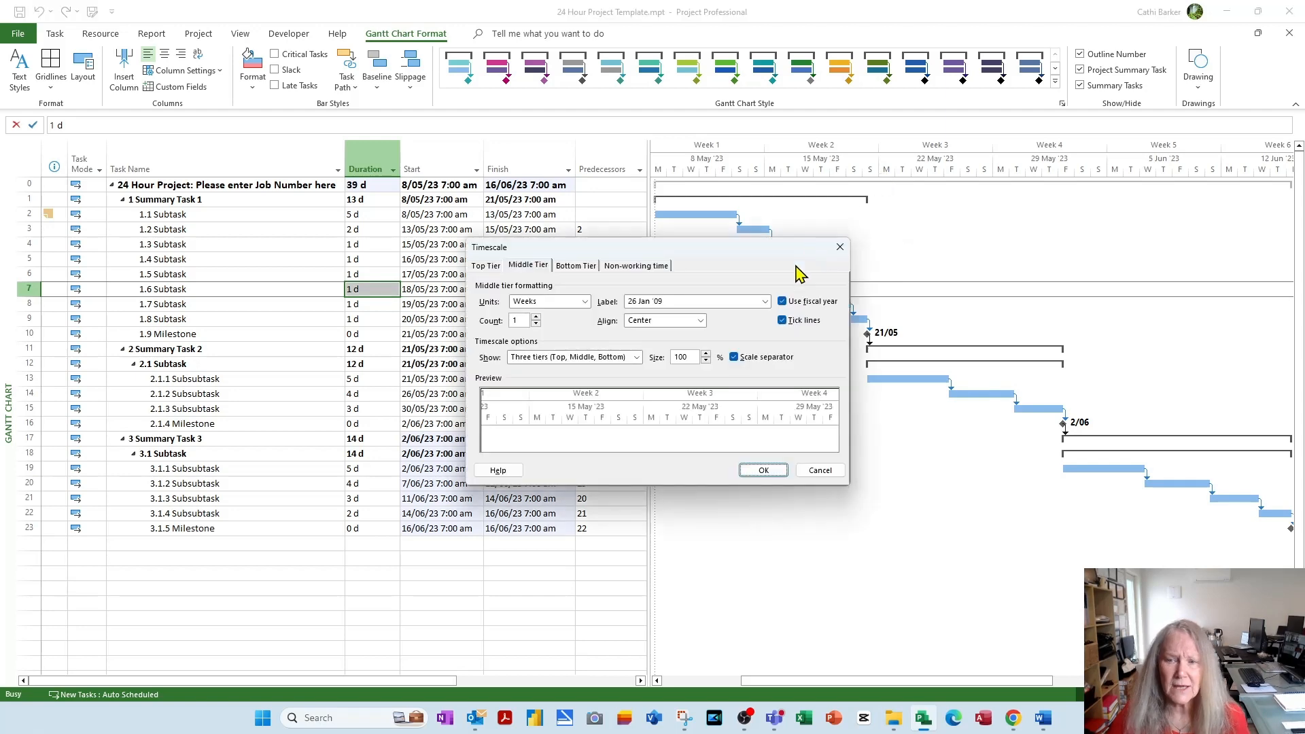
left_click(707, 361)
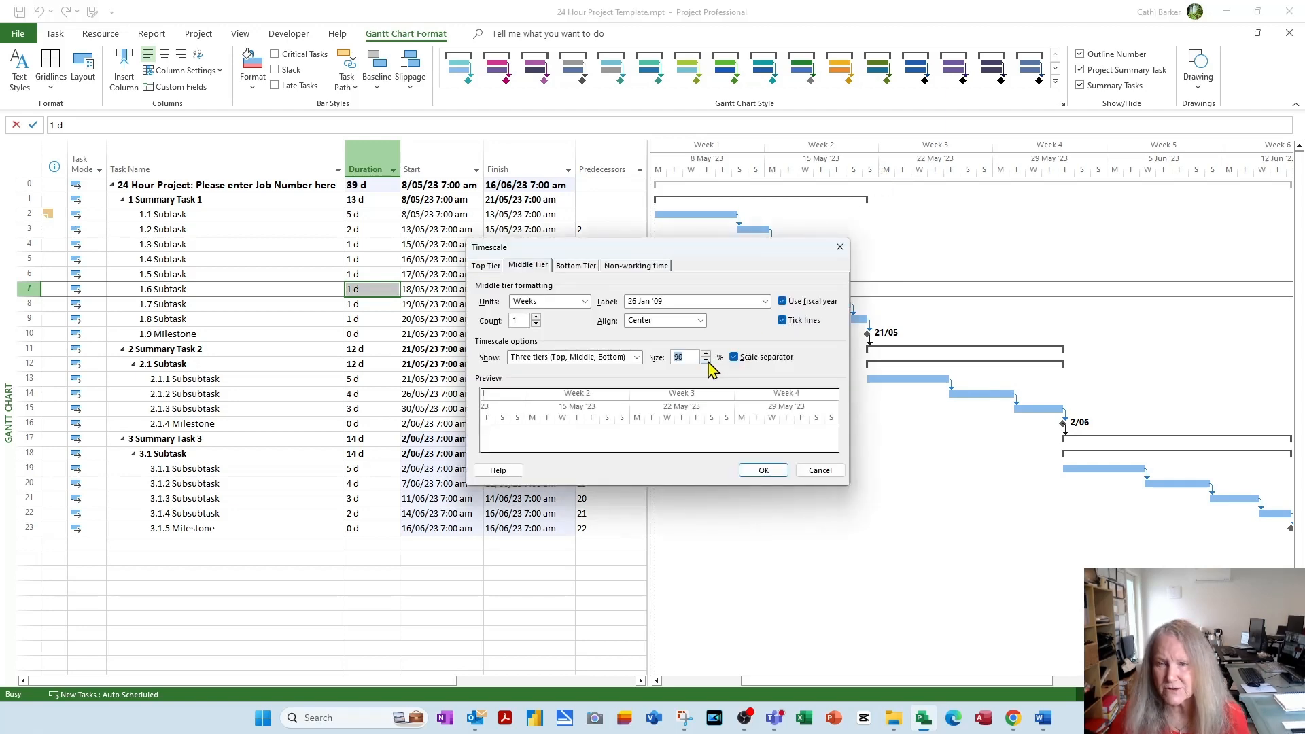
left_click(761, 471)
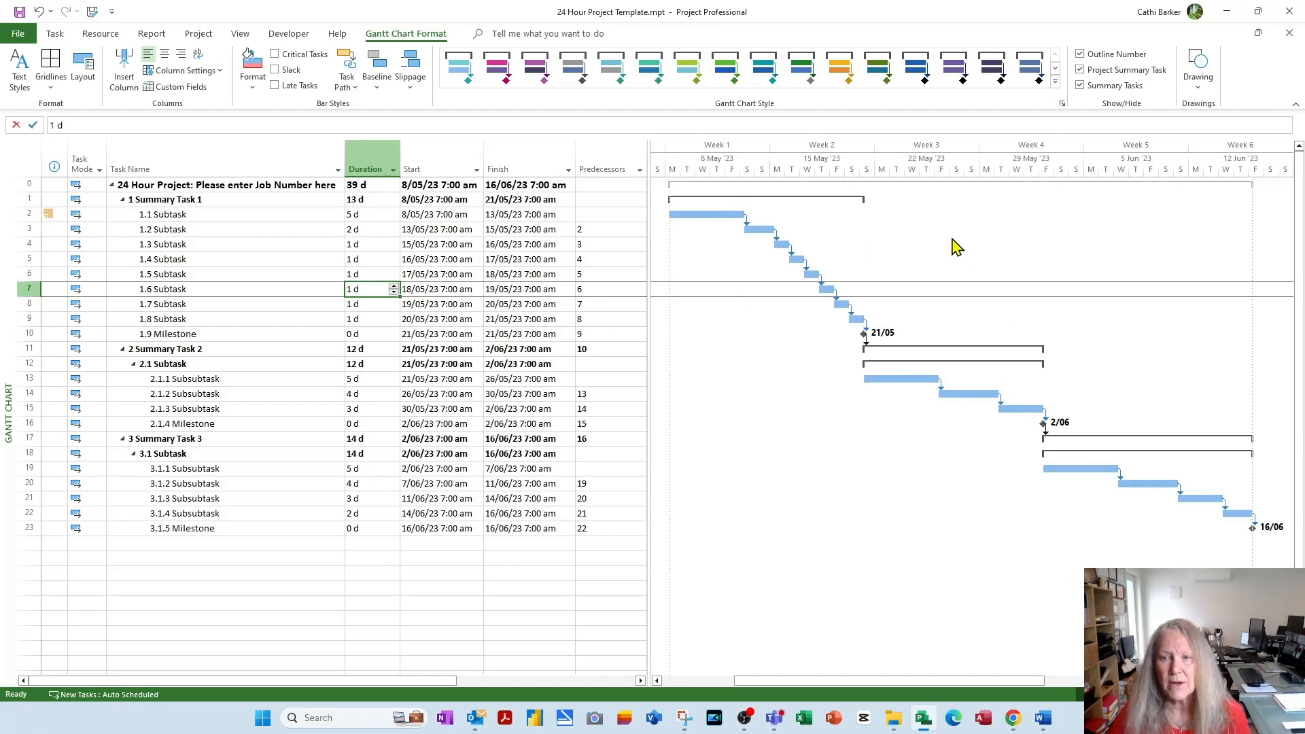
Step: Return the Gantt chart's timescale size to 100%
double_click(908, 172)
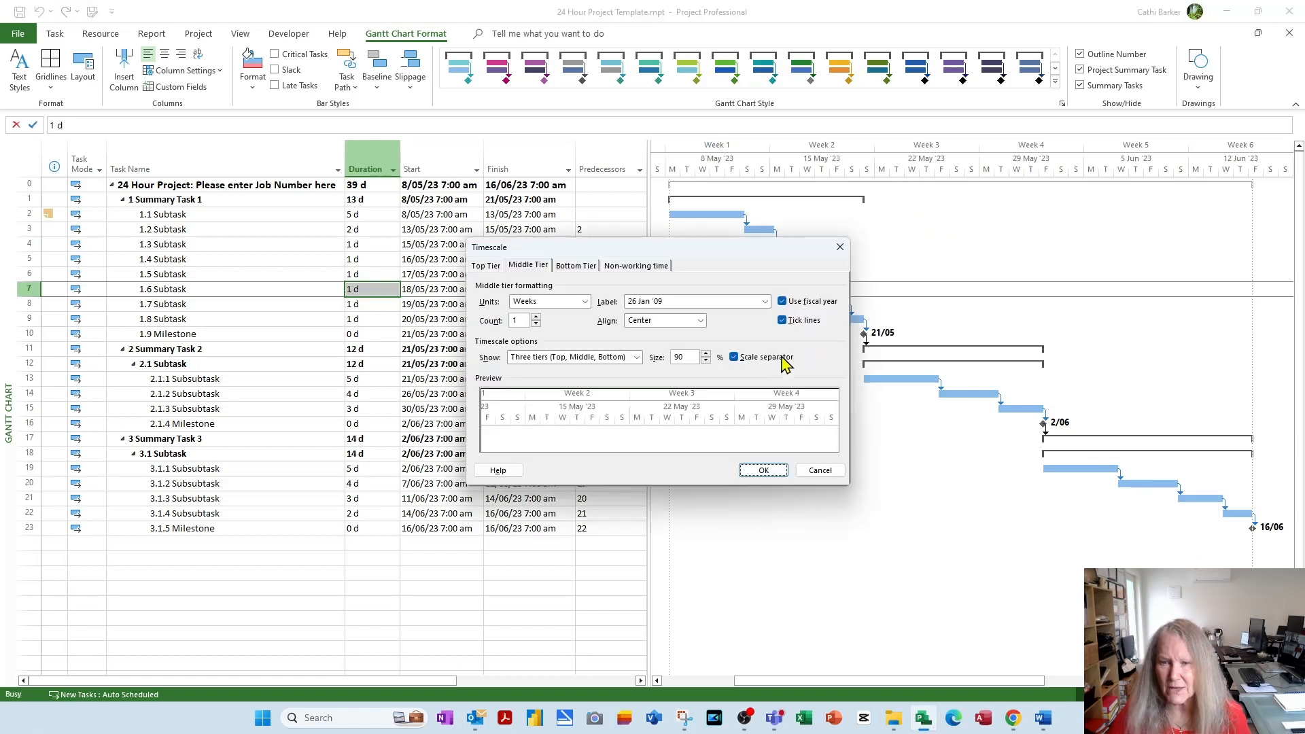
left_click(706, 353)
left_click(764, 471)
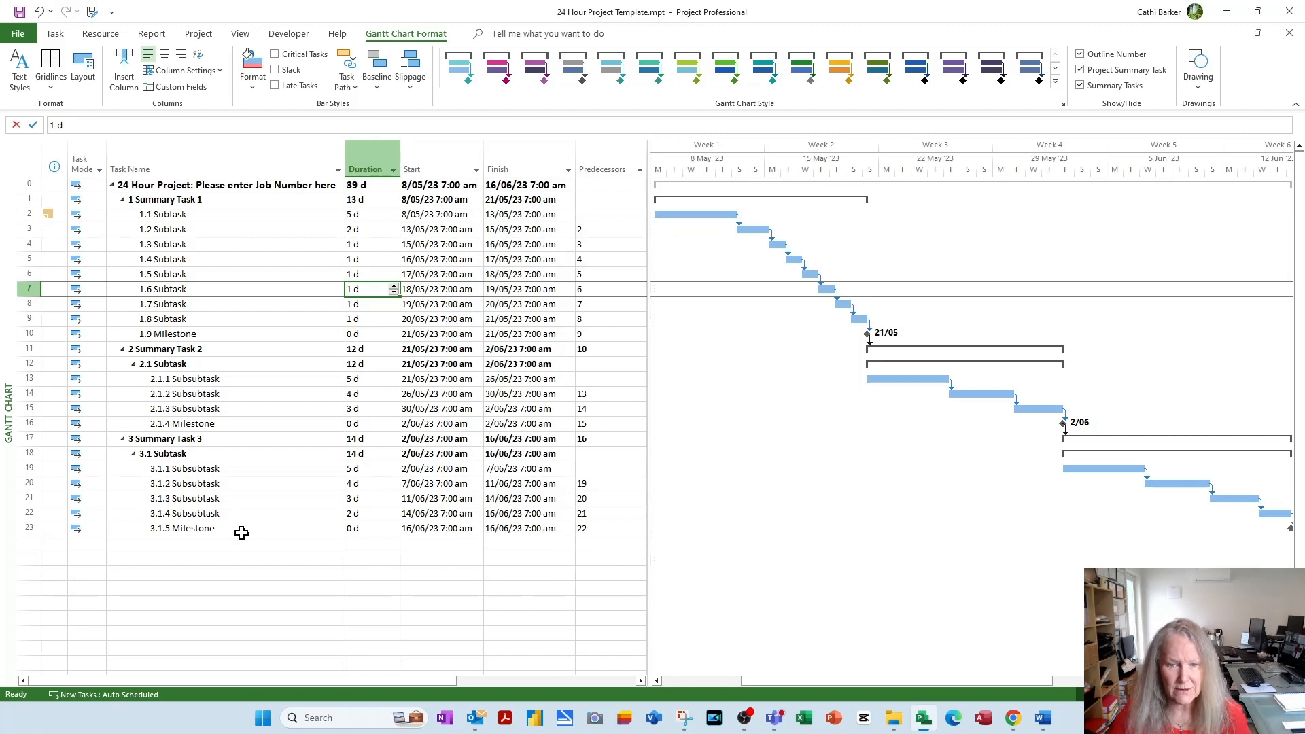
Step: Bring the Gantt bars of milestone 3.1.5, Summary Task 2 and Summary Task 1 into view one by one with Scroll to Task
left_click(179, 531)
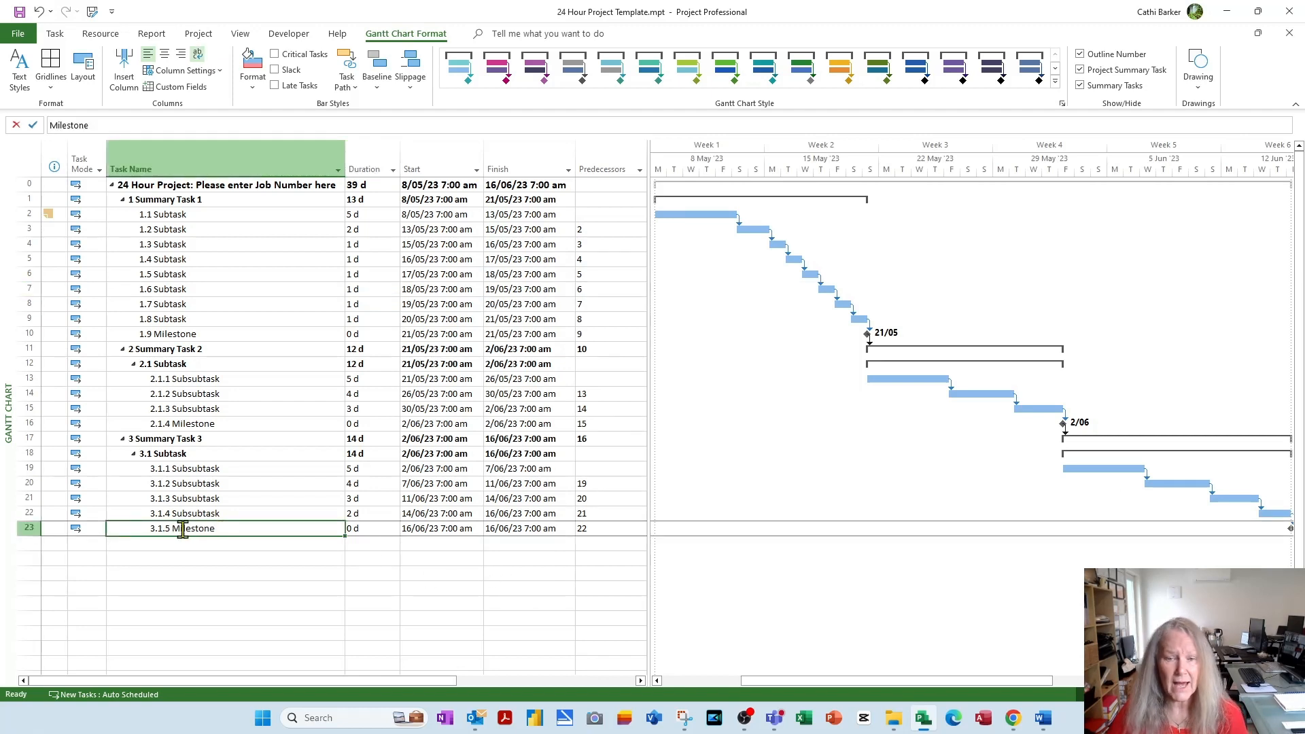
left_click(55, 34)
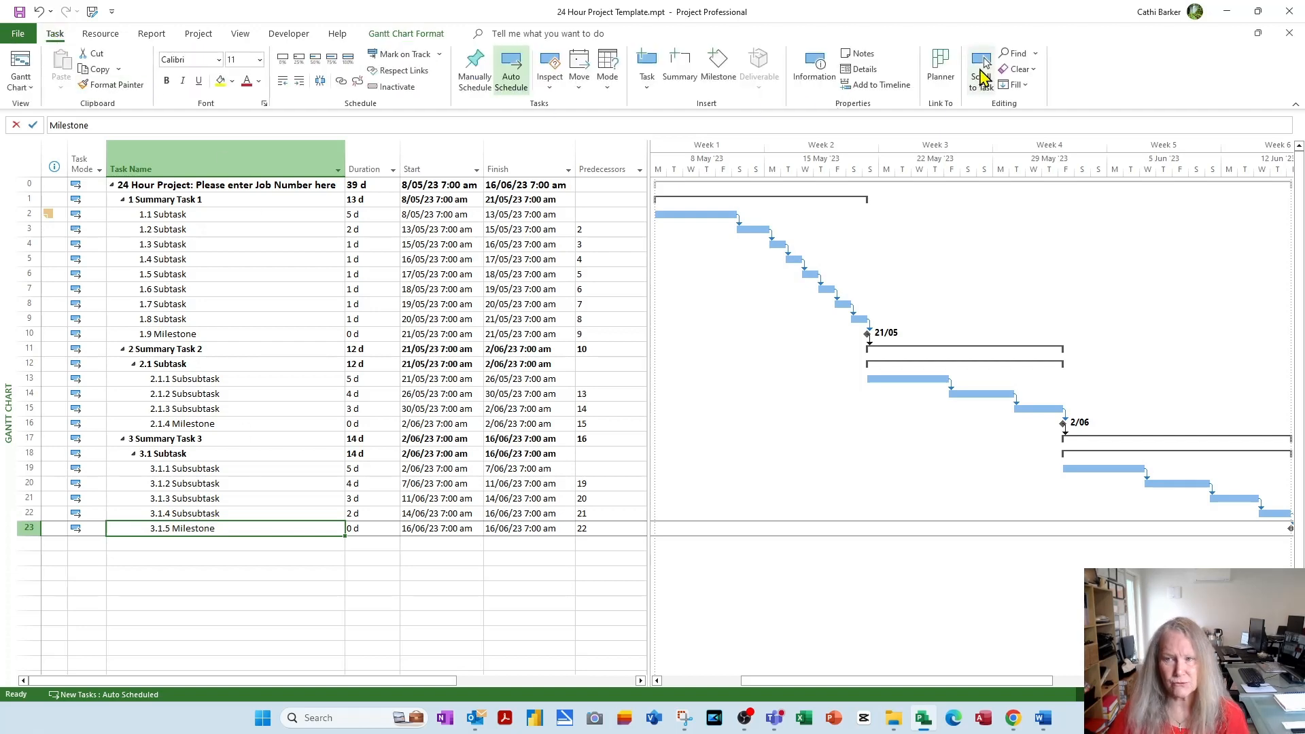
left_click(982, 68)
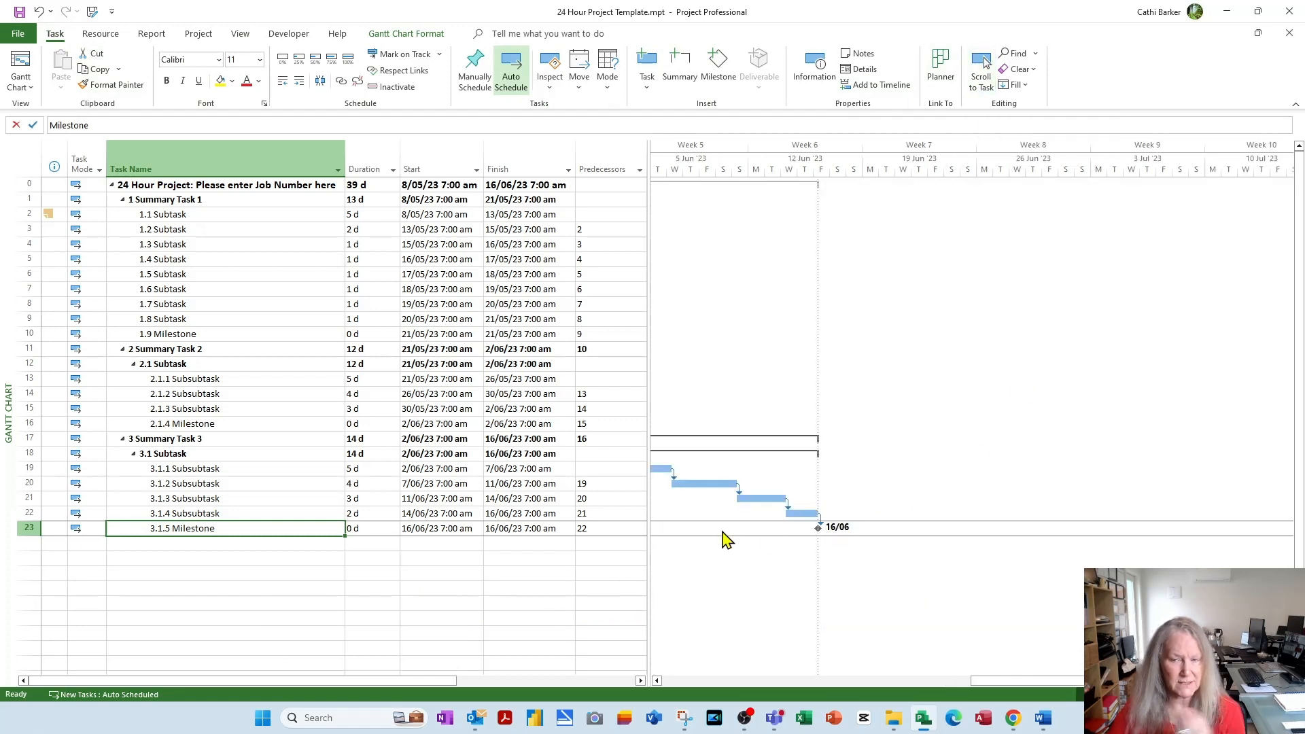
left_click(208, 348)
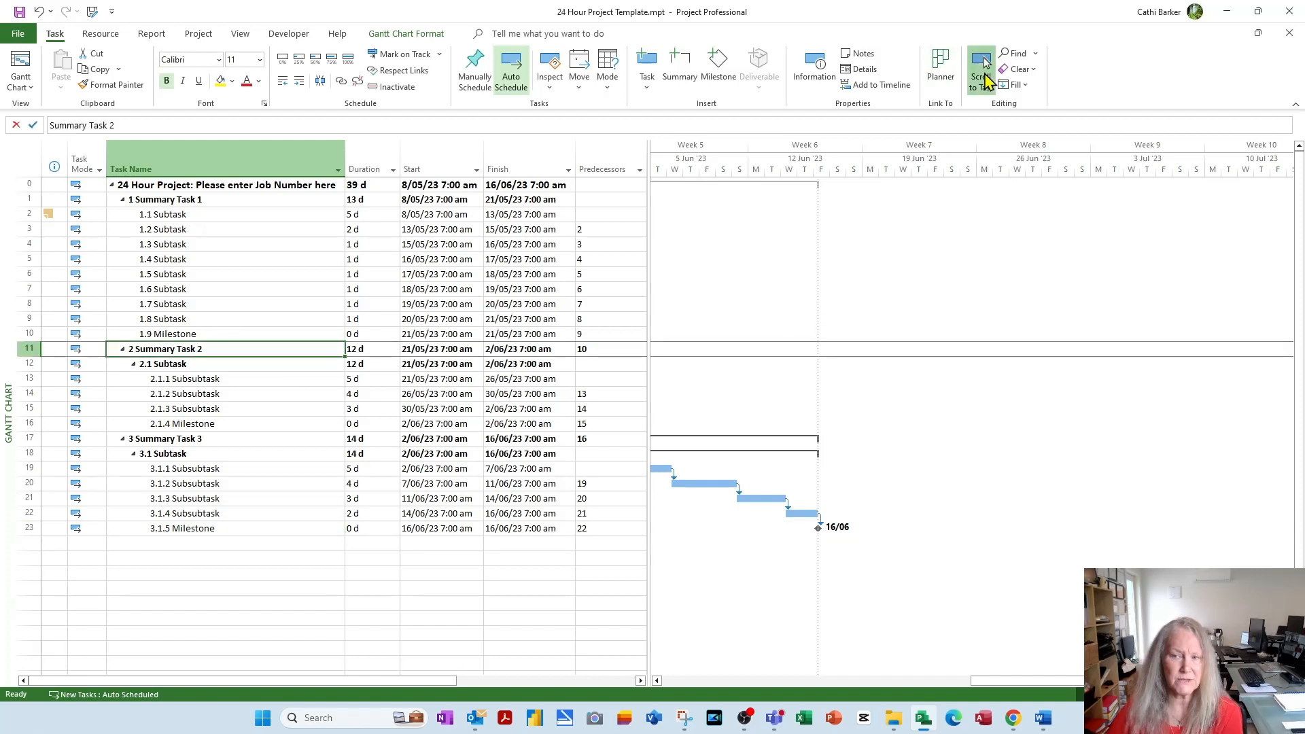
left_click(983, 63)
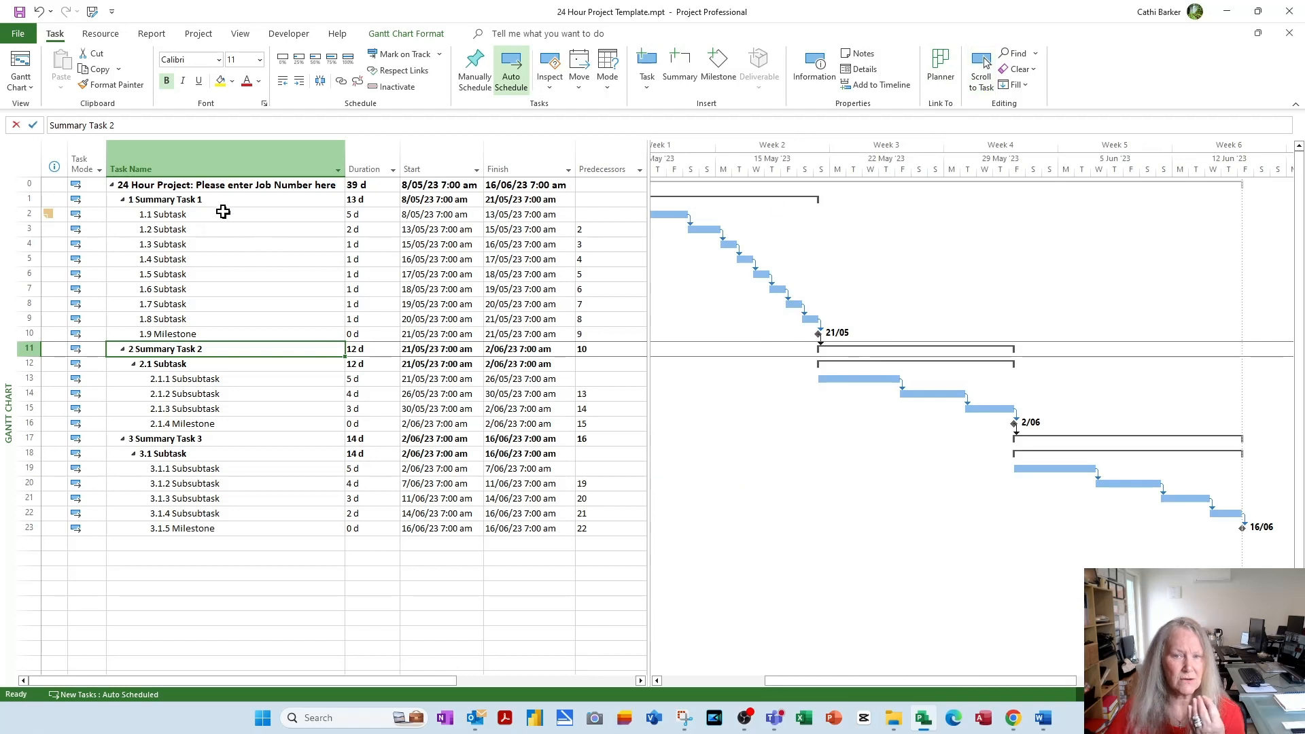
left_click(219, 199)
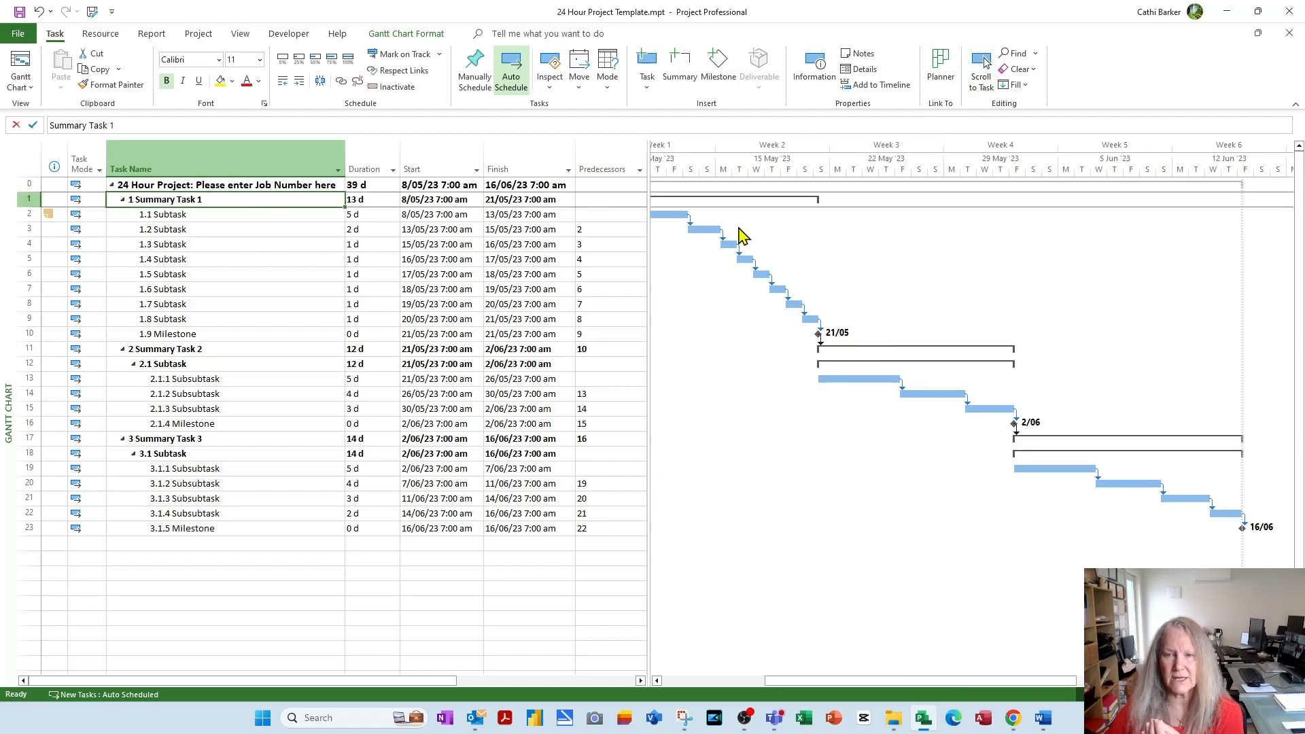
left_click(983, 68)
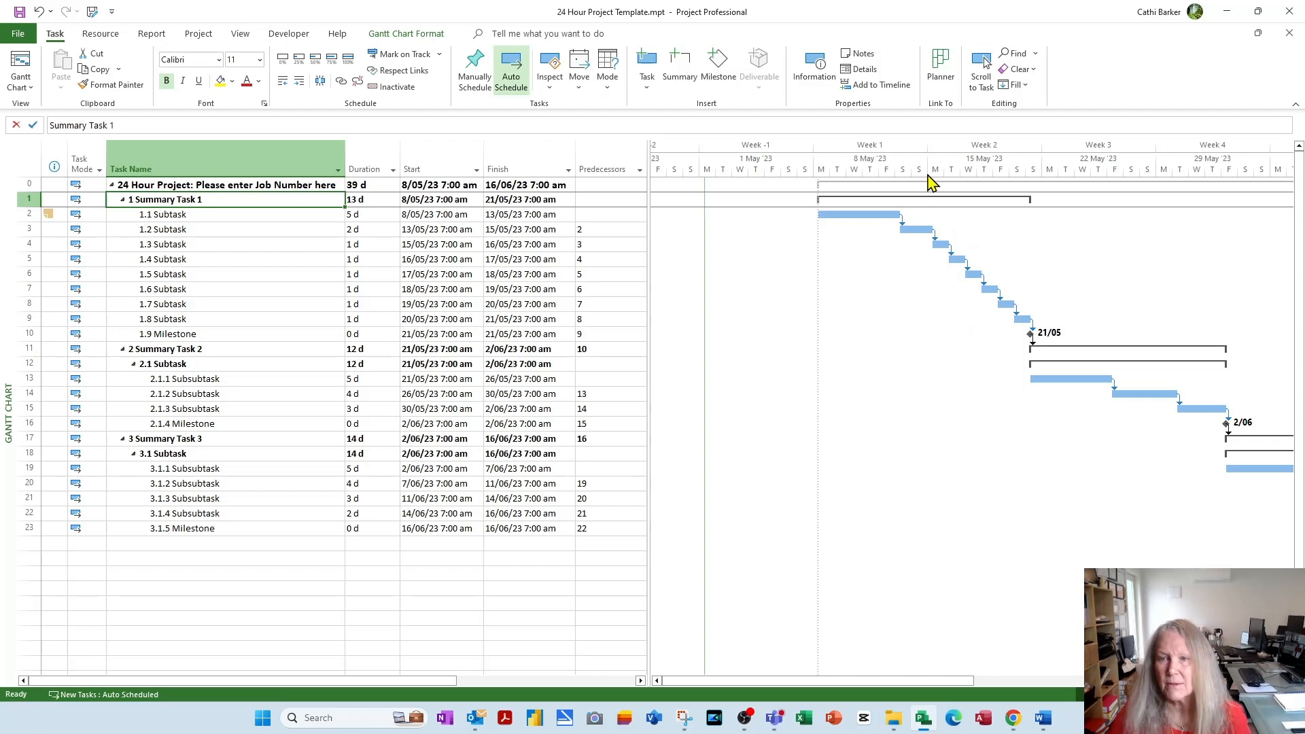
Step: Set the timescale size to 85% and bring Summary Task 1 into view with Scroll to Task
double_click(931, 175)
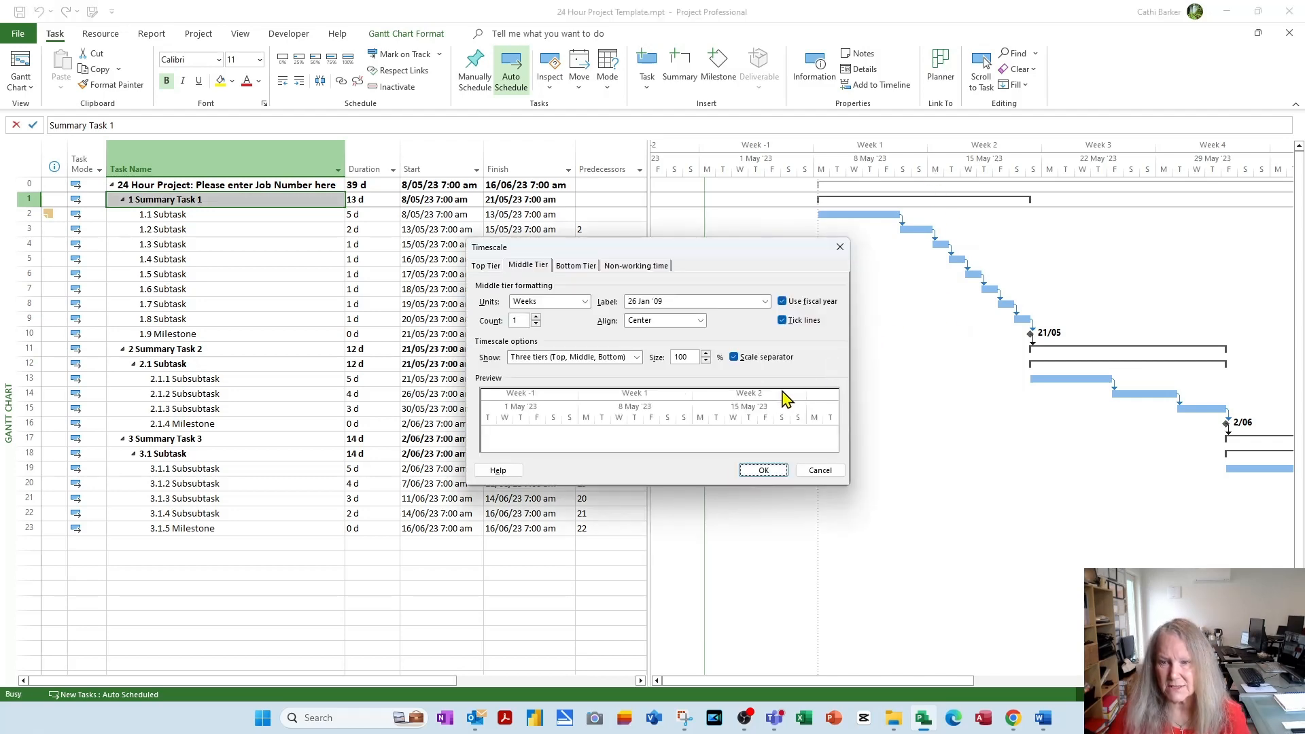
left_click(706, 360)
left_click(706, 360)
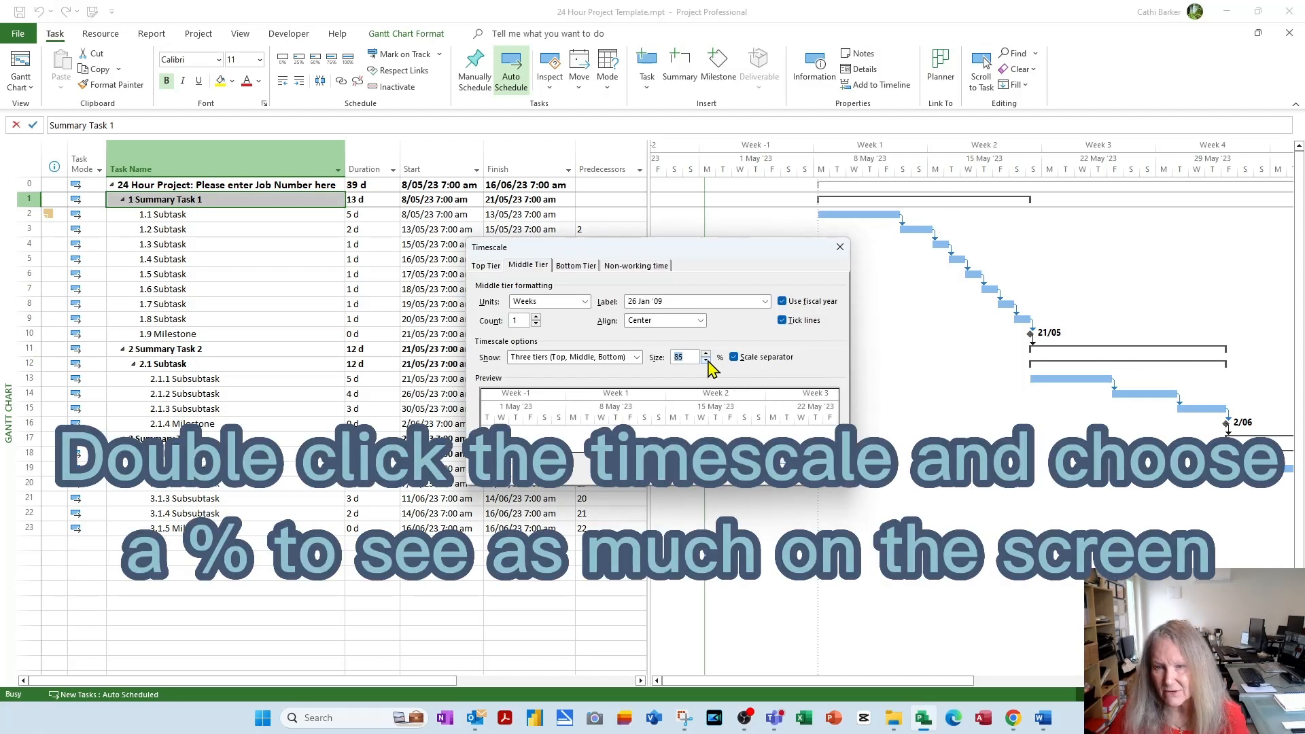
left_click(706, 360)
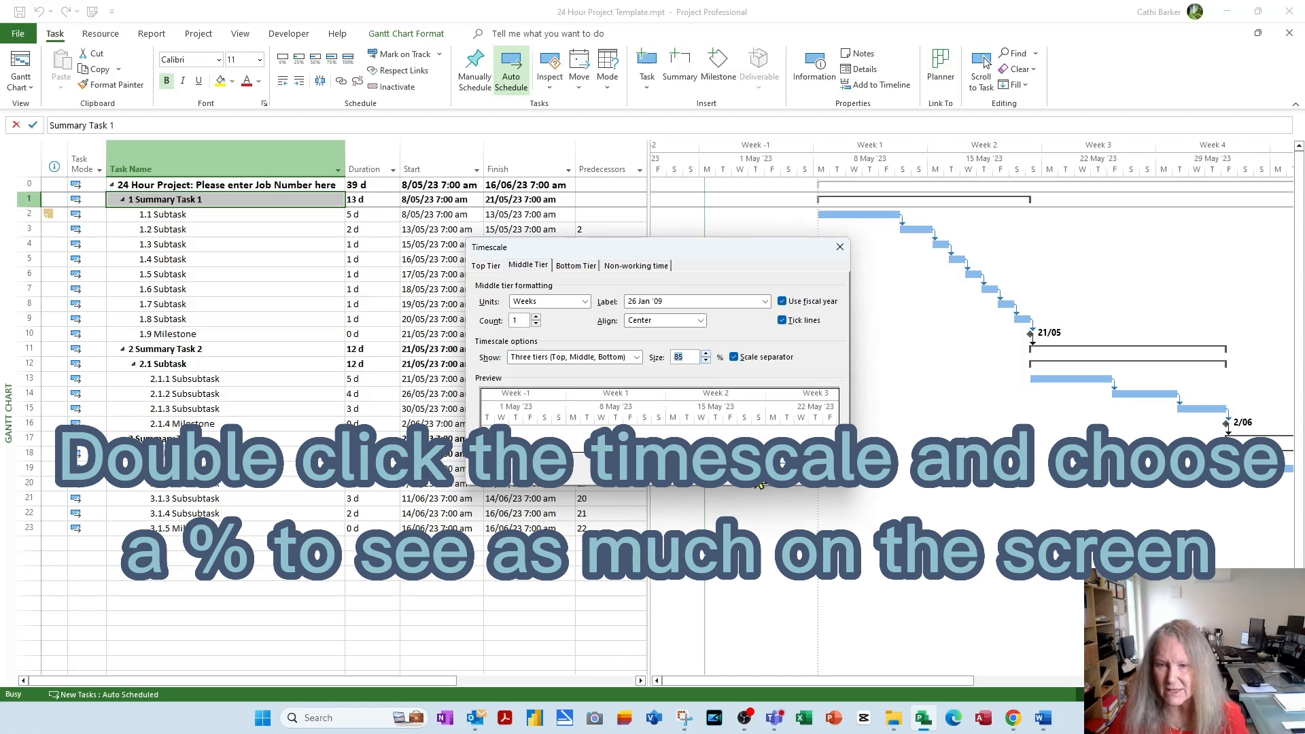
left_click(759, 481)
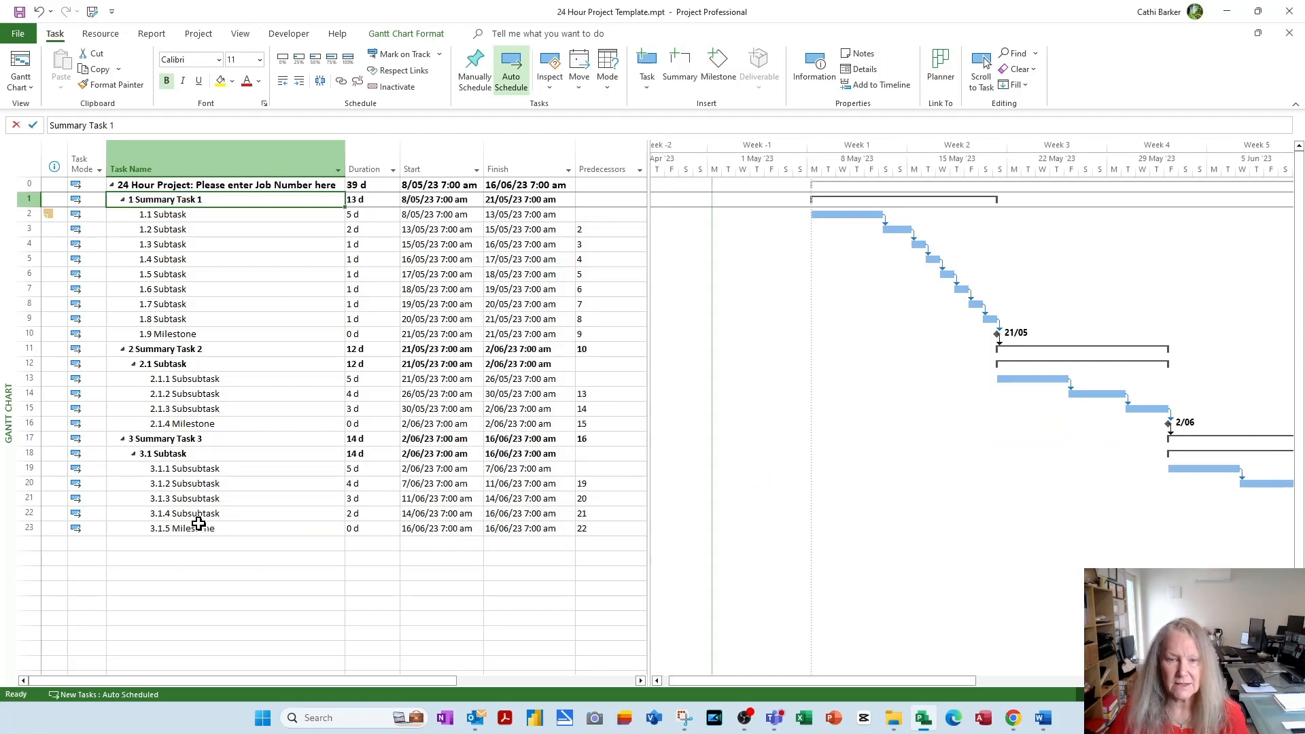
left_click(985, 62)
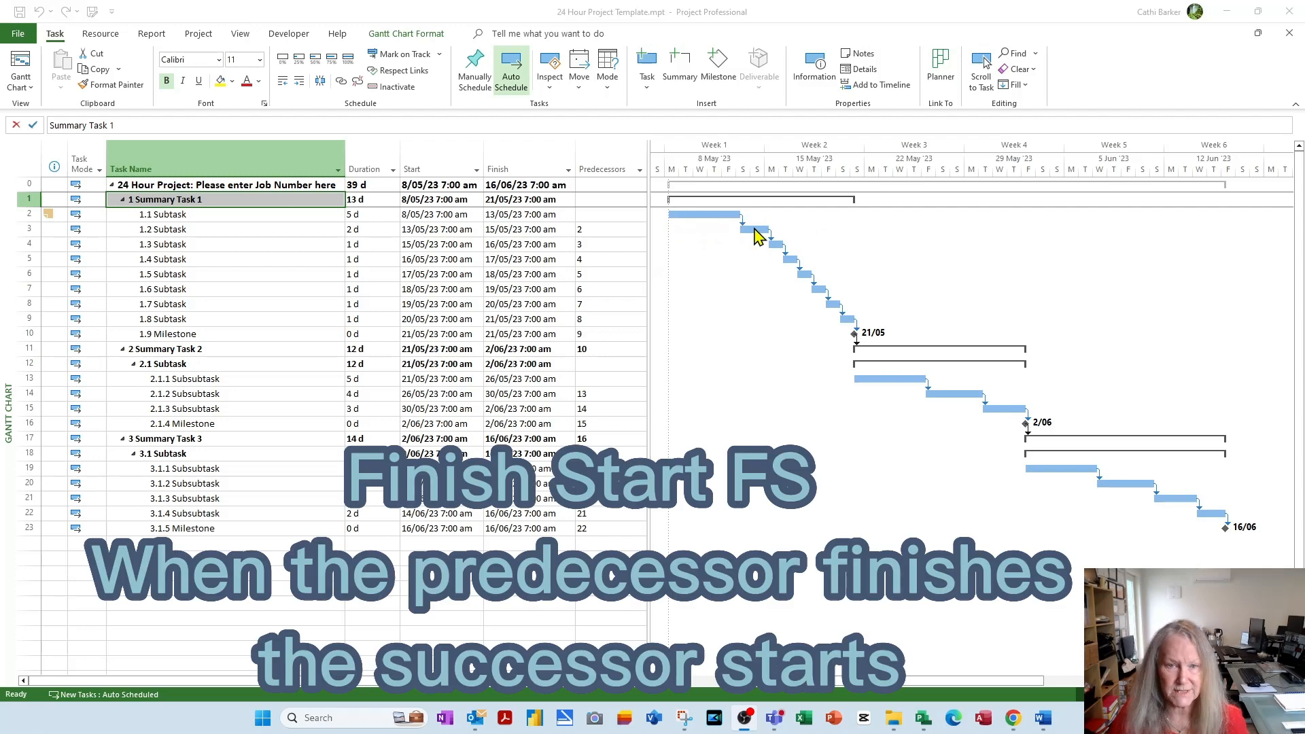
Step: Change the predecessor of subtask 1.2 to a start-to-start link, 2SS
left_click(604, 230)
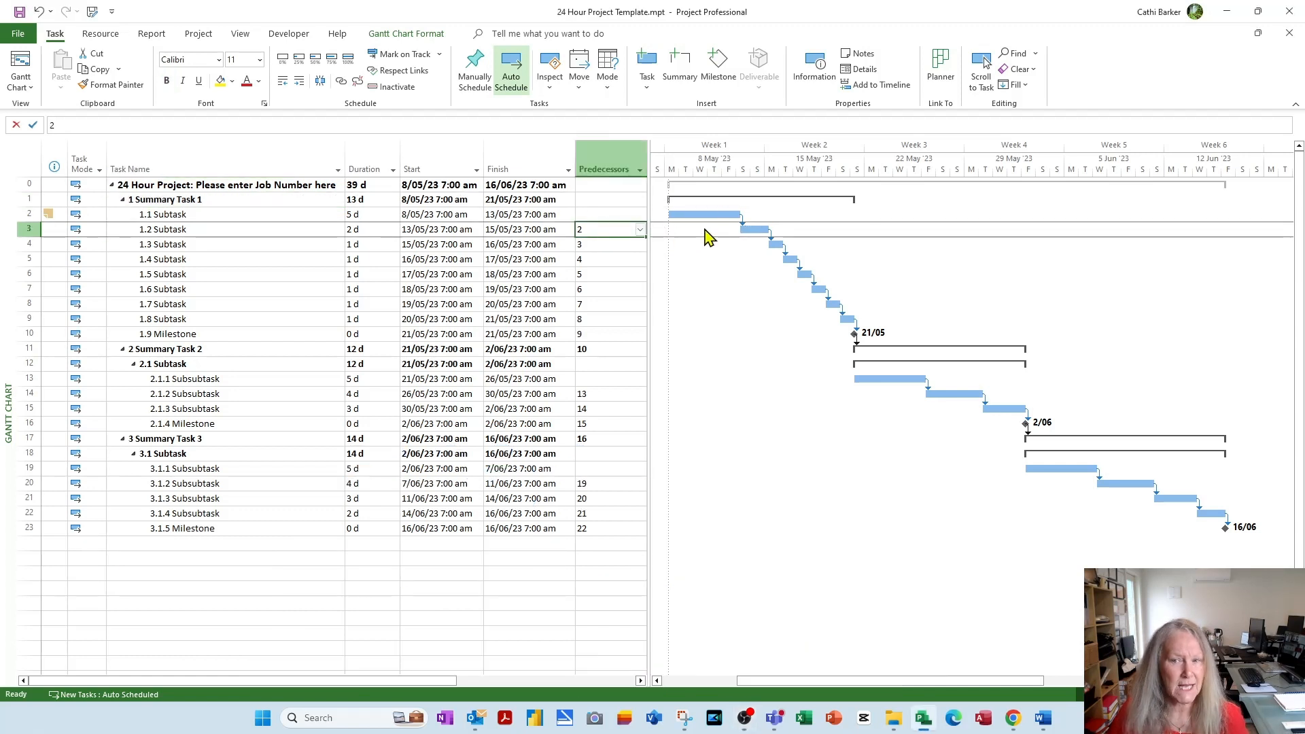
left_click(602, 229)
type("ss")
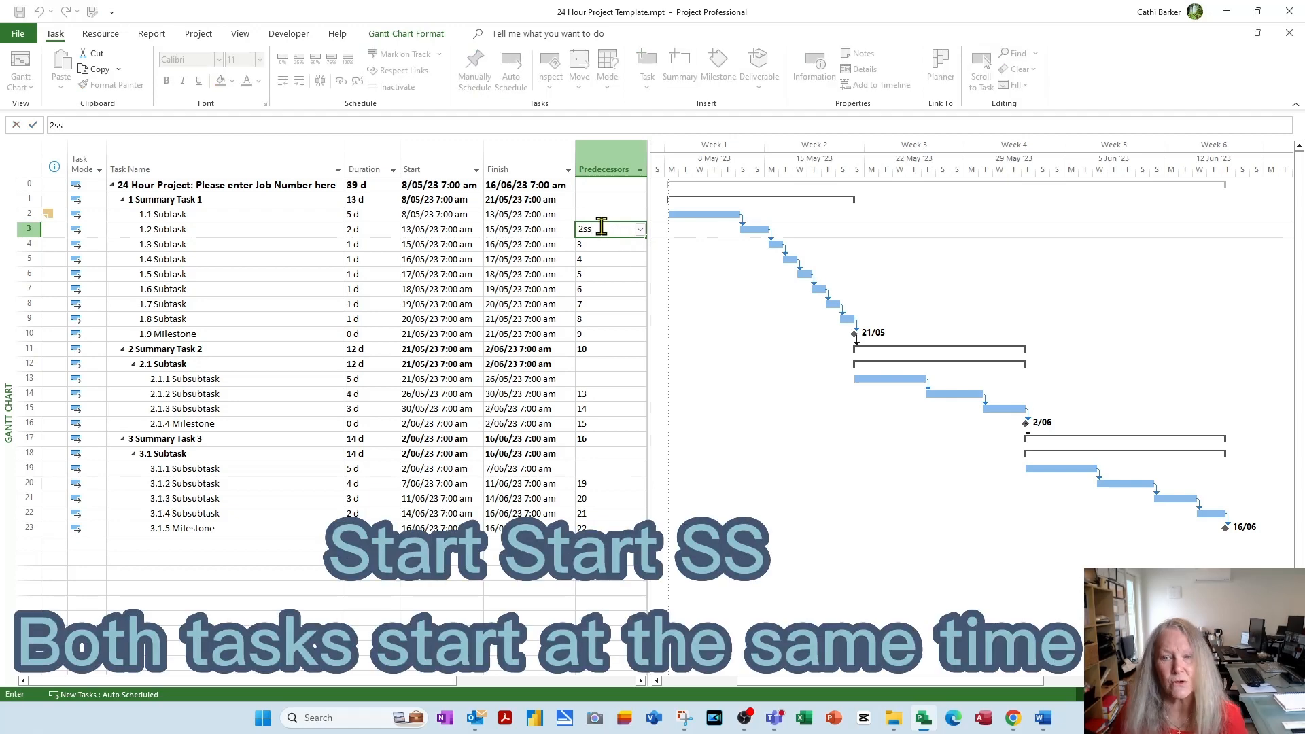
key("Return")
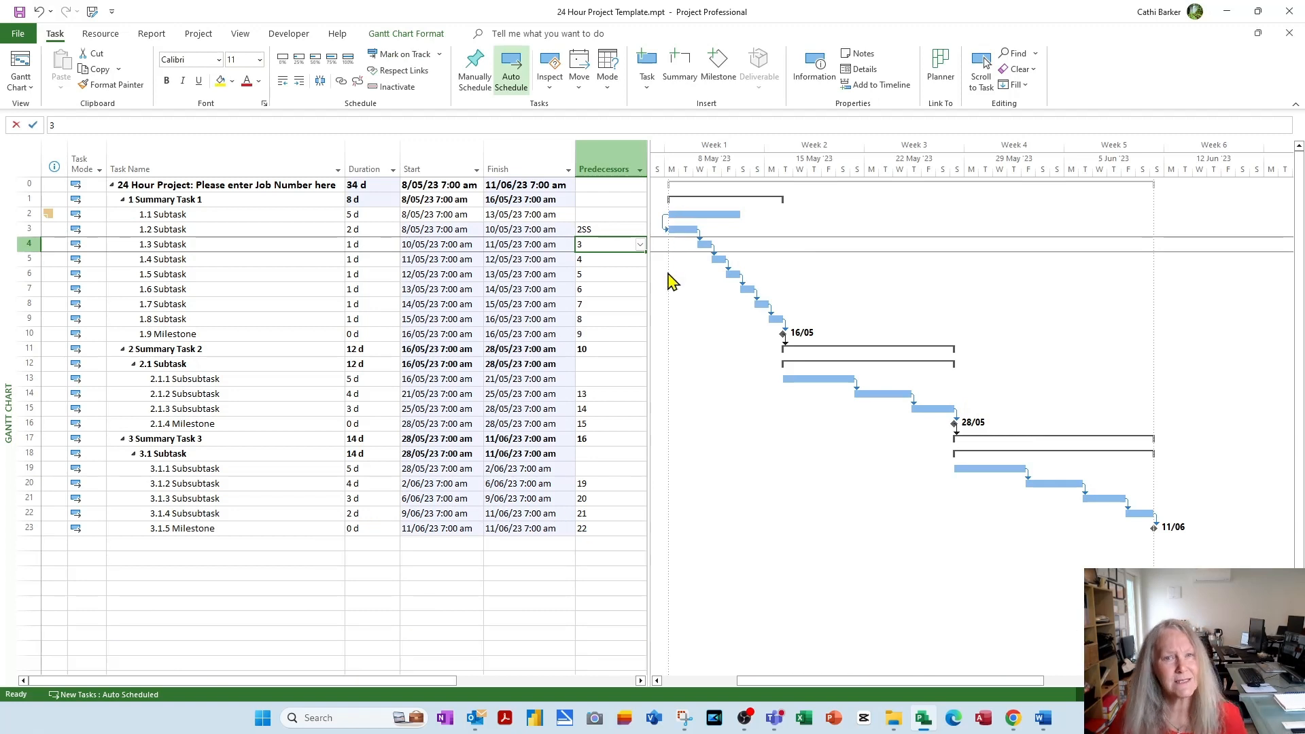
Step: Change the predecessor of subtask 1.2 to a finish-to-finish link, 2FF
left_click(608, 231)
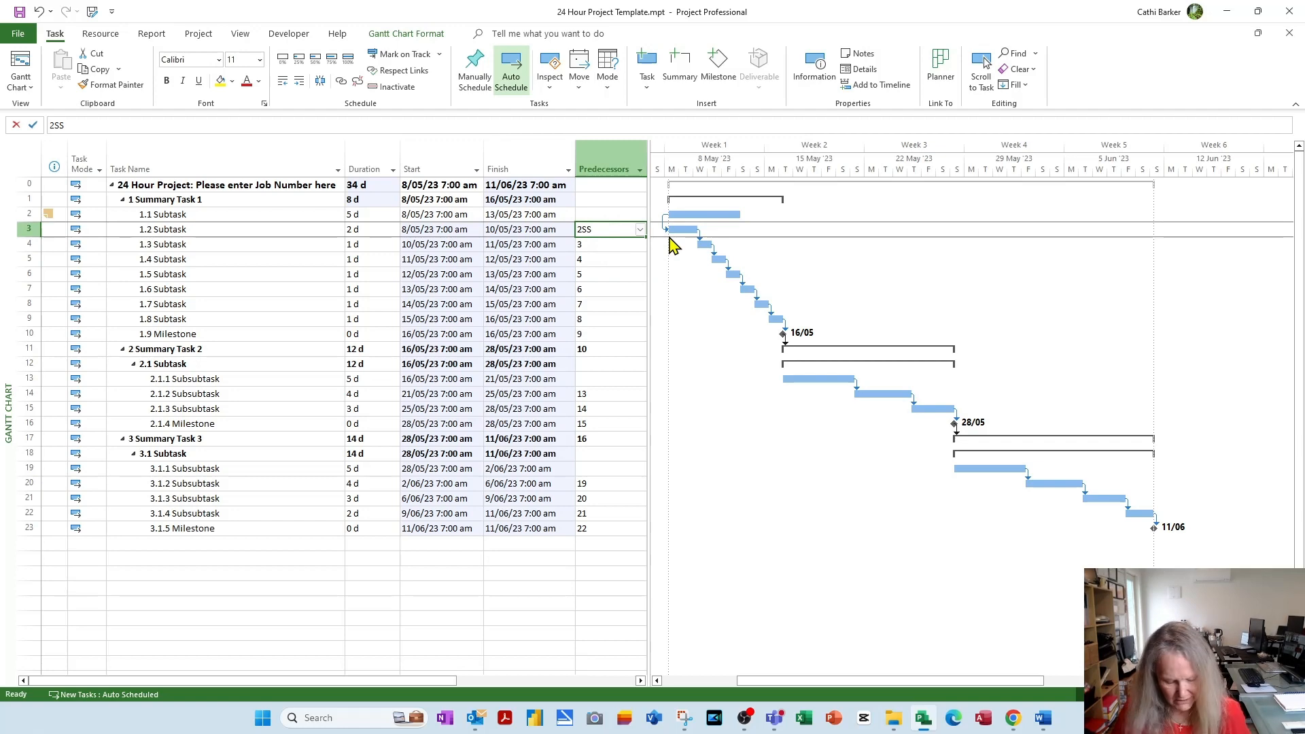
key("BackSpace")
key("BackSpace")
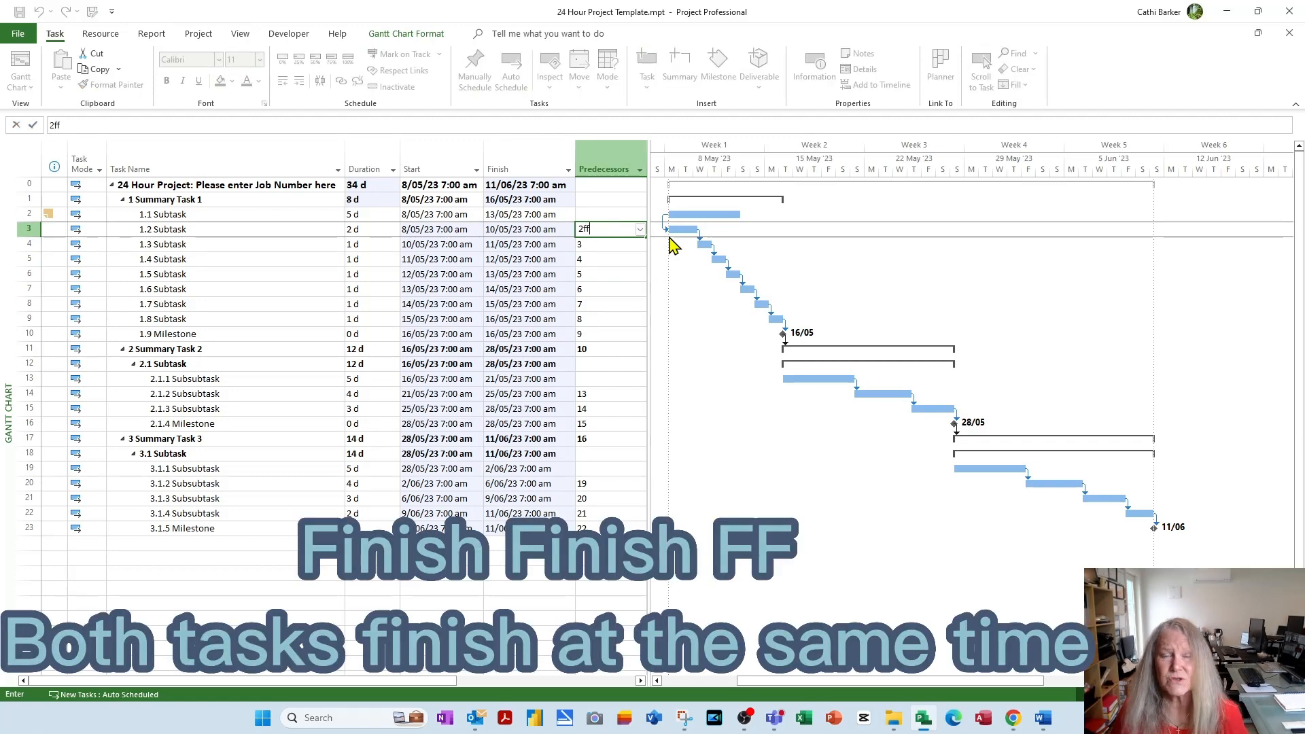
key("Return")
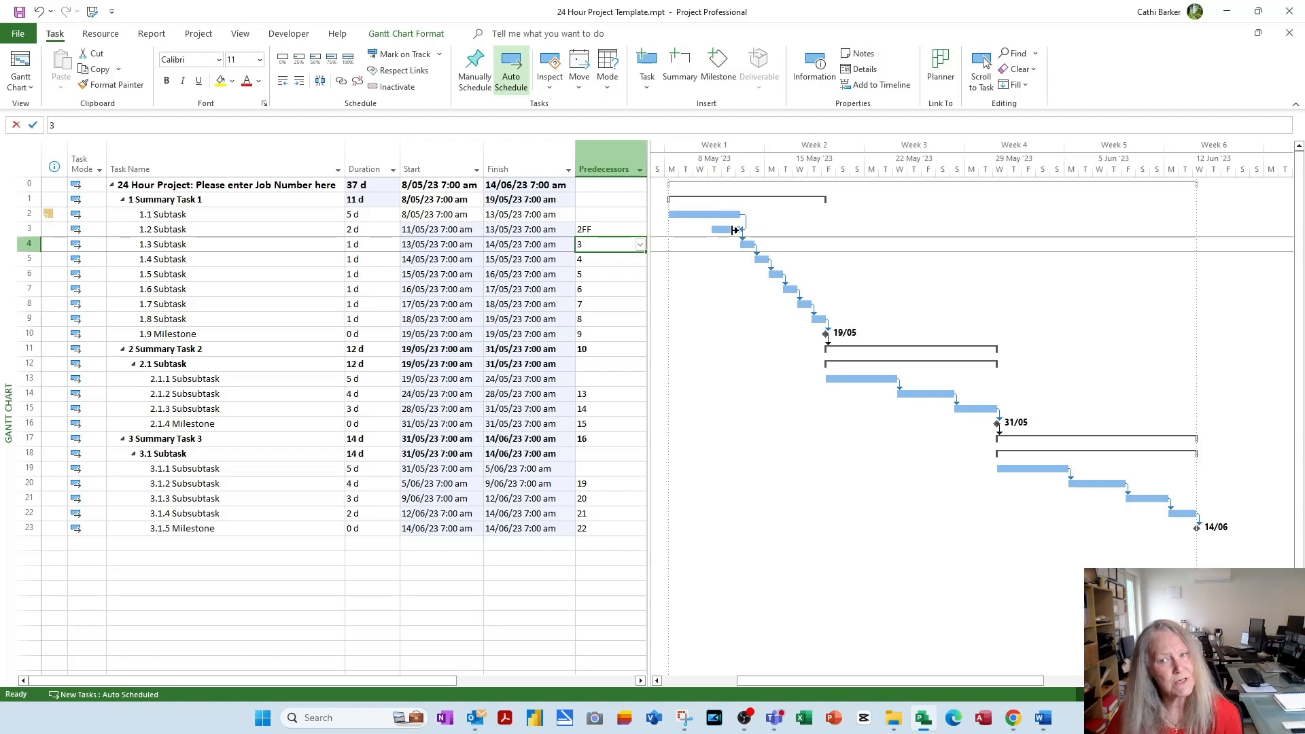
Step: Change the predecessor of subtask 1.2 to a start-to-finish link, 2SF, and examine its effect on the Gantt chart
key("Up")
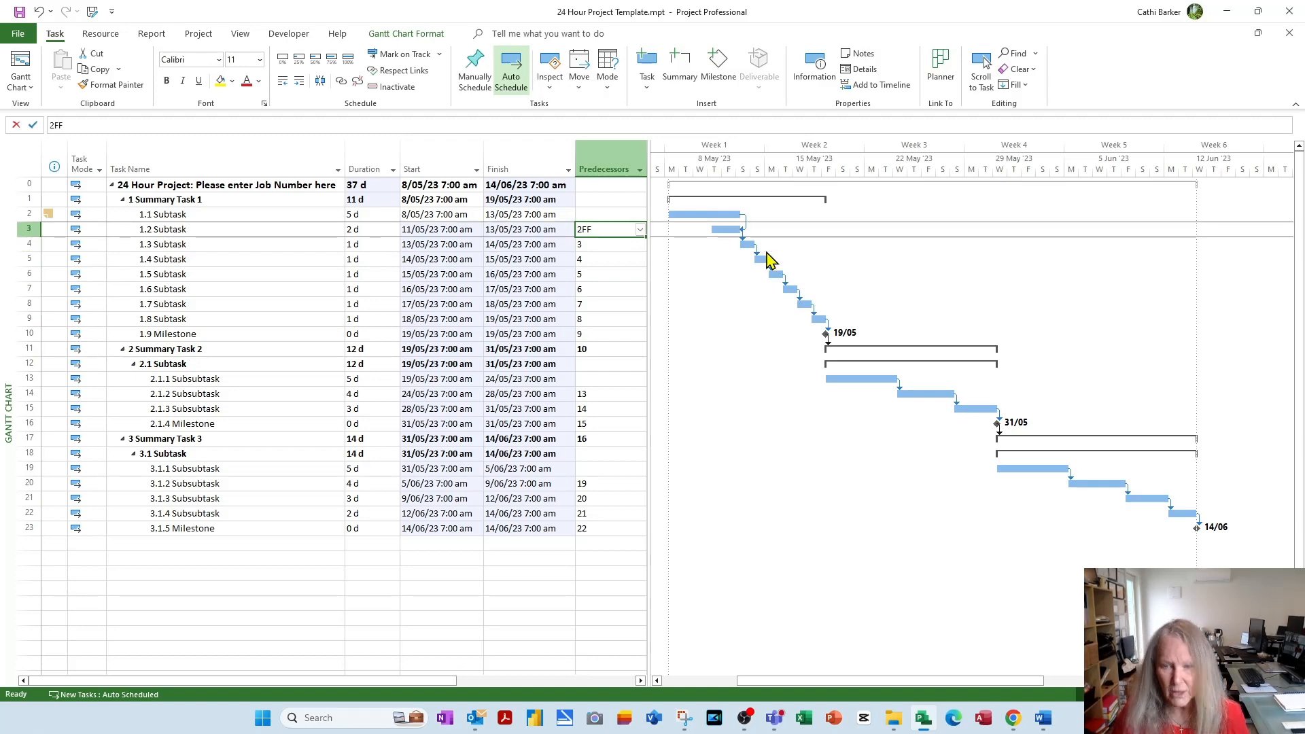
type("2sf")
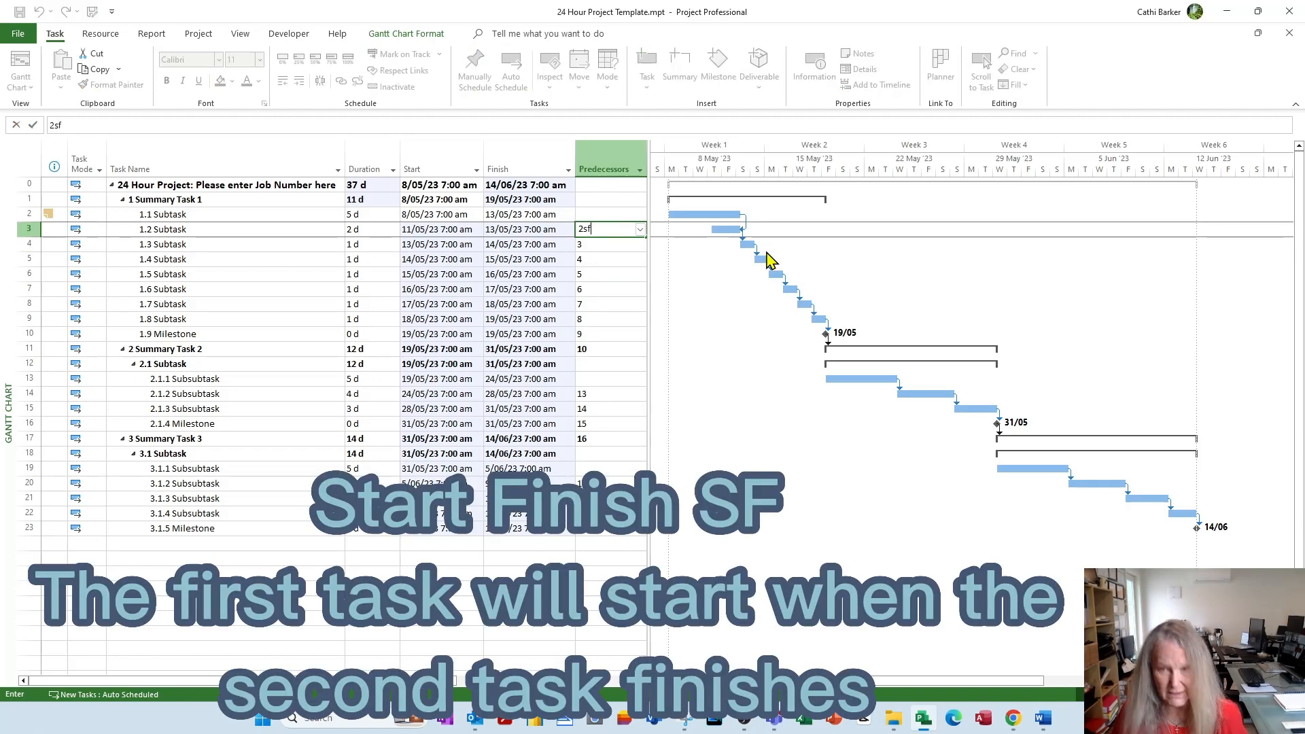
key("Return")
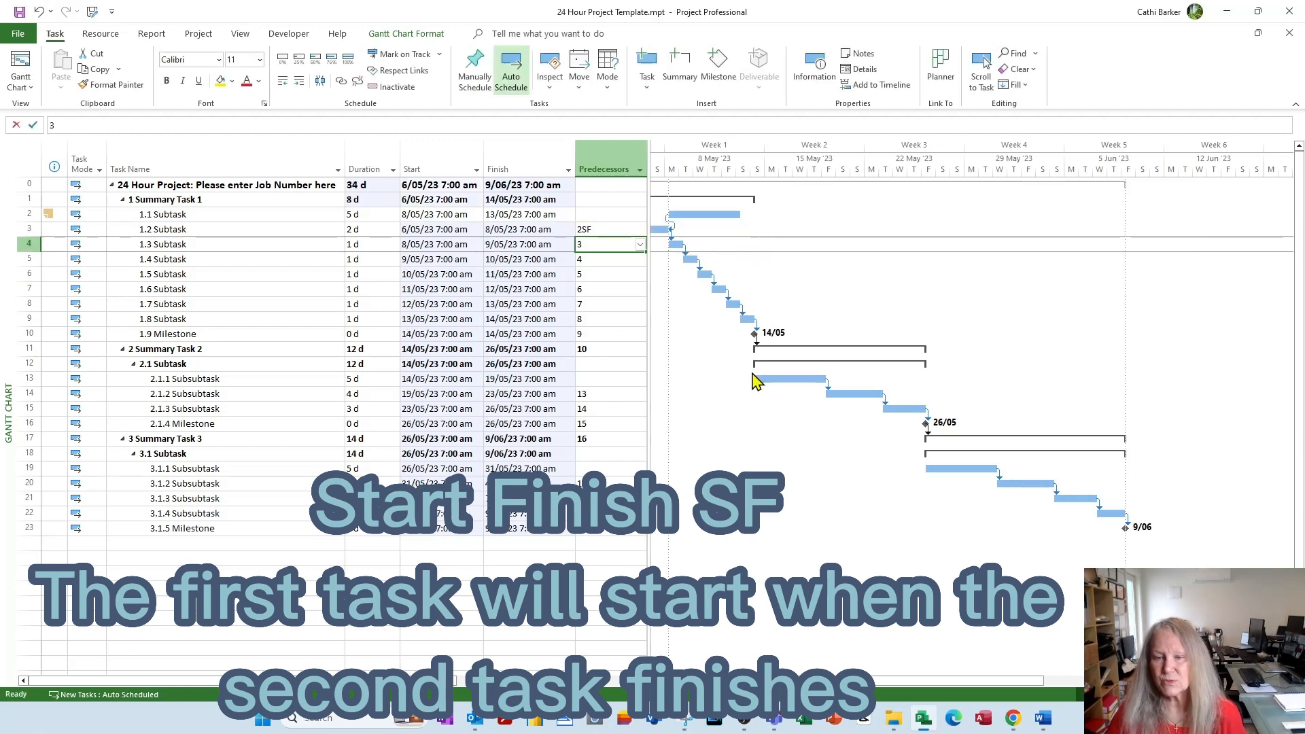
left_click_drag(808, 680, 761, 680)
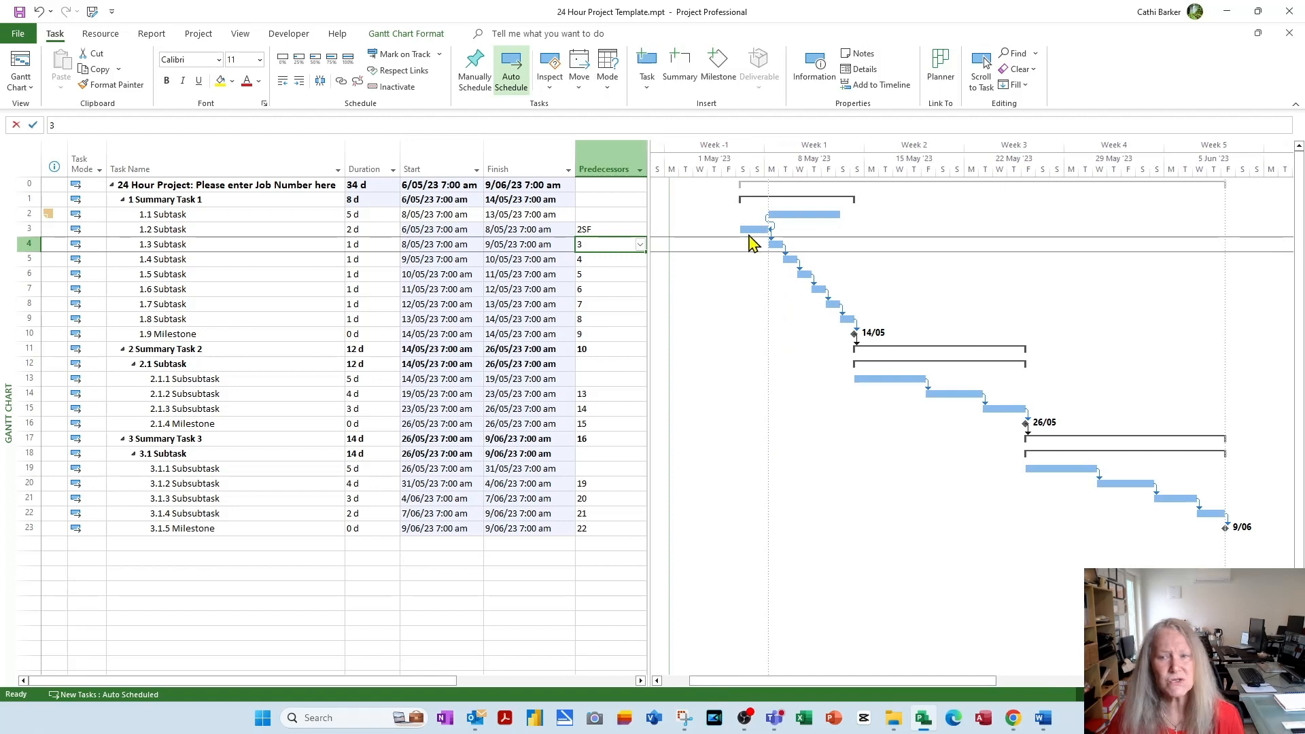
left_click(616, 231)
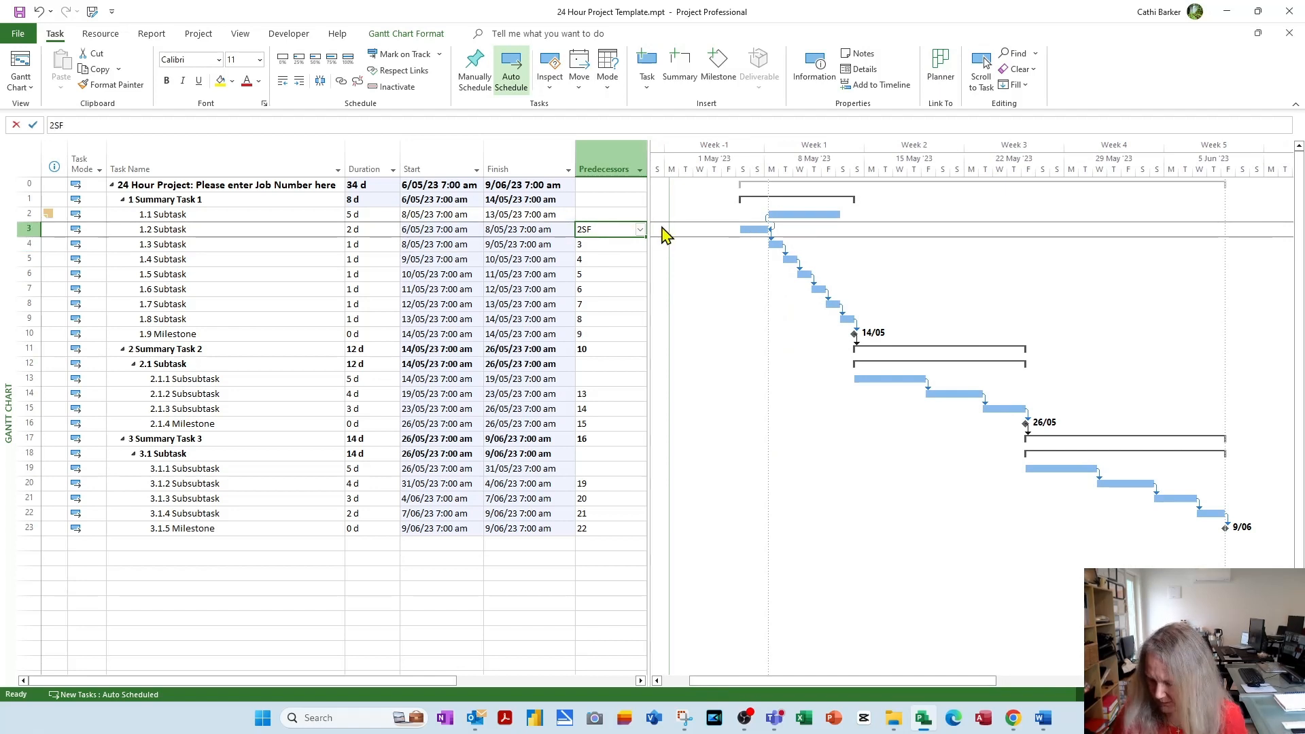
Step: Reset the predecessor of subtask 1.2 to a plain finish-to-start link, 2, and bring the task bars into view with Scroll to Task
type("2")
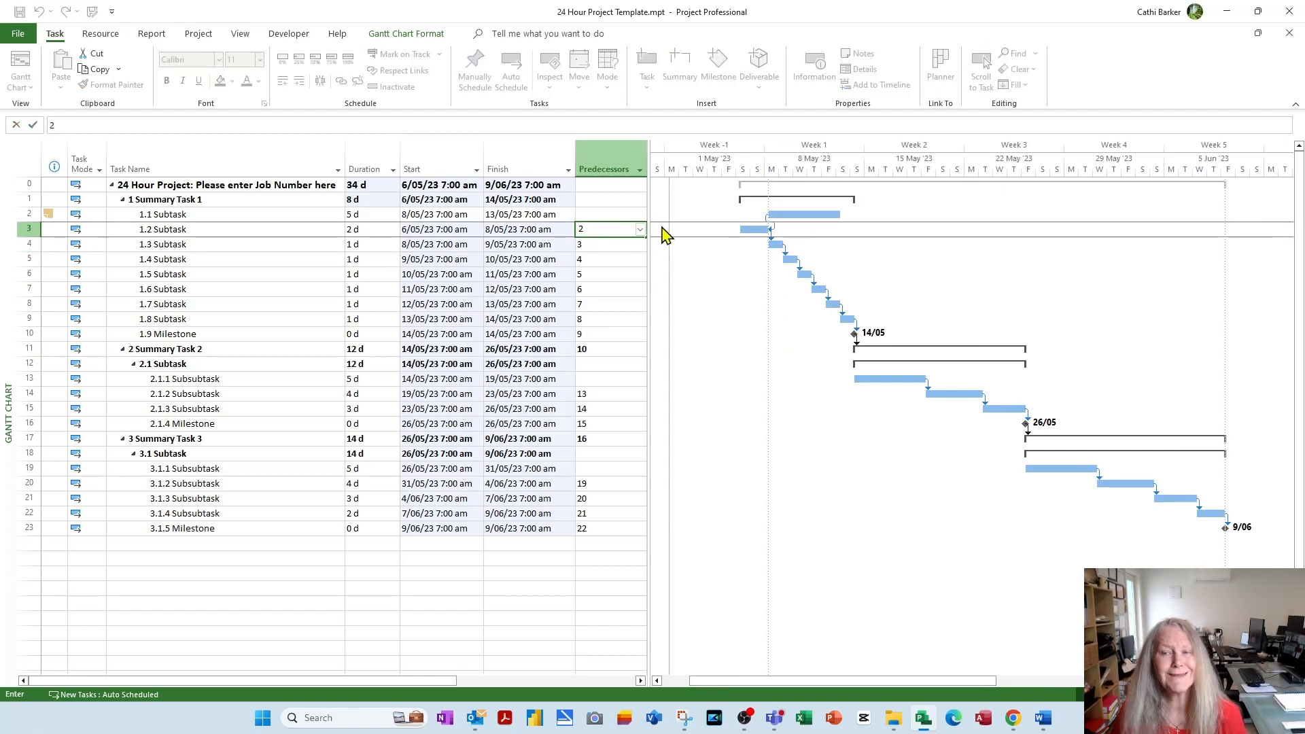
key("Return")
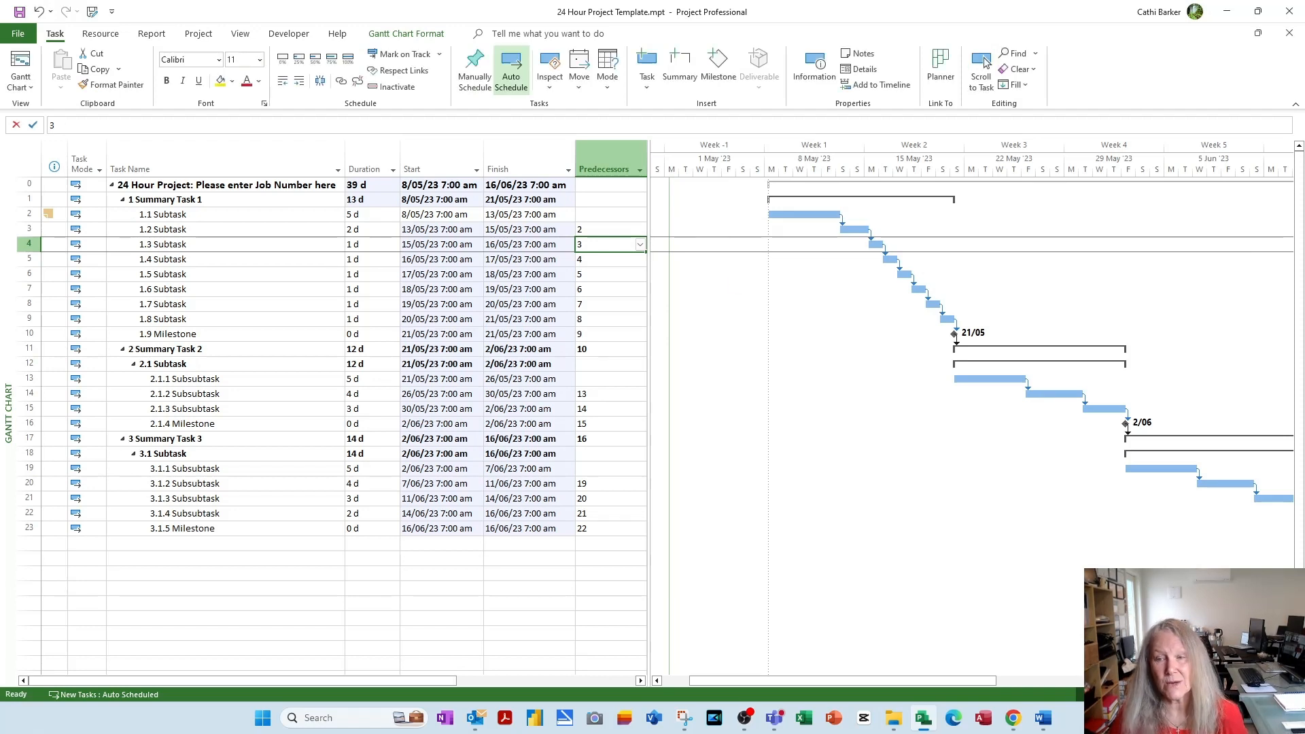
left_click(985, 62)
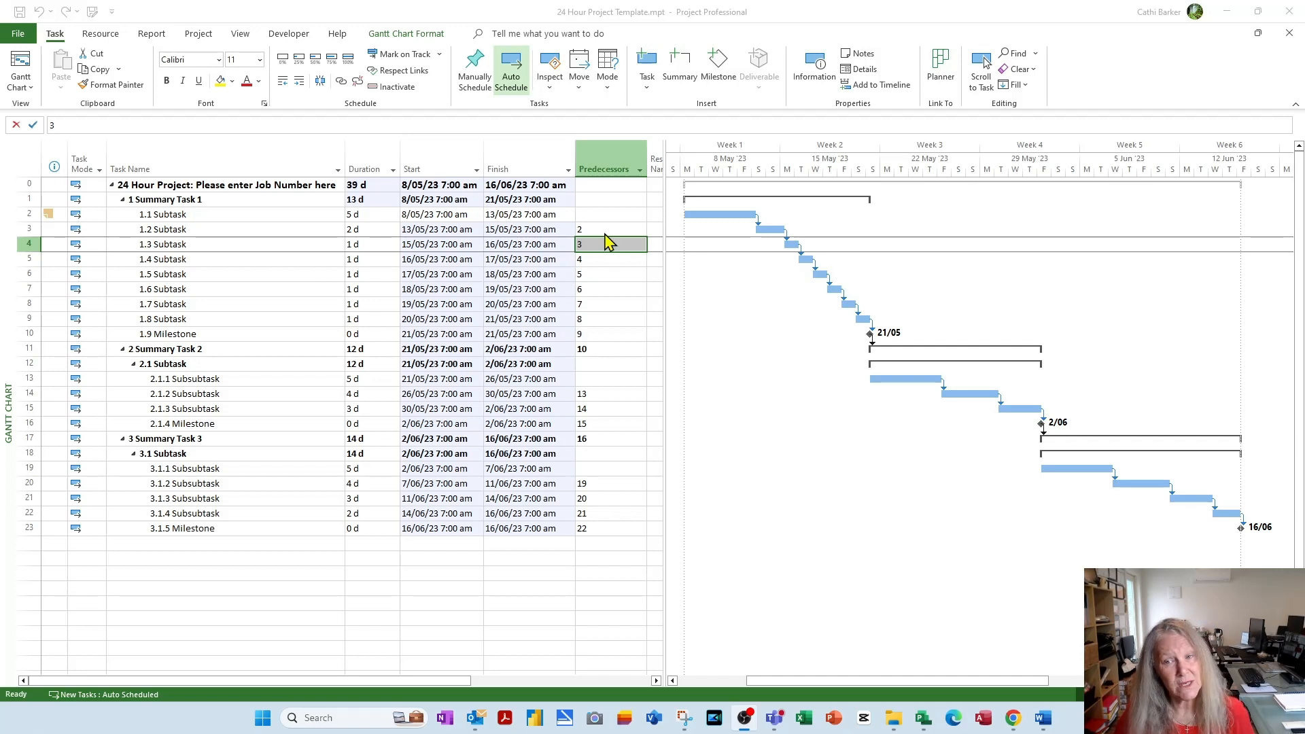
Step: Rename subtask 1.1 as Lay Concrete
key("Up")
left_click(578, 231)
left_click(238, 216)
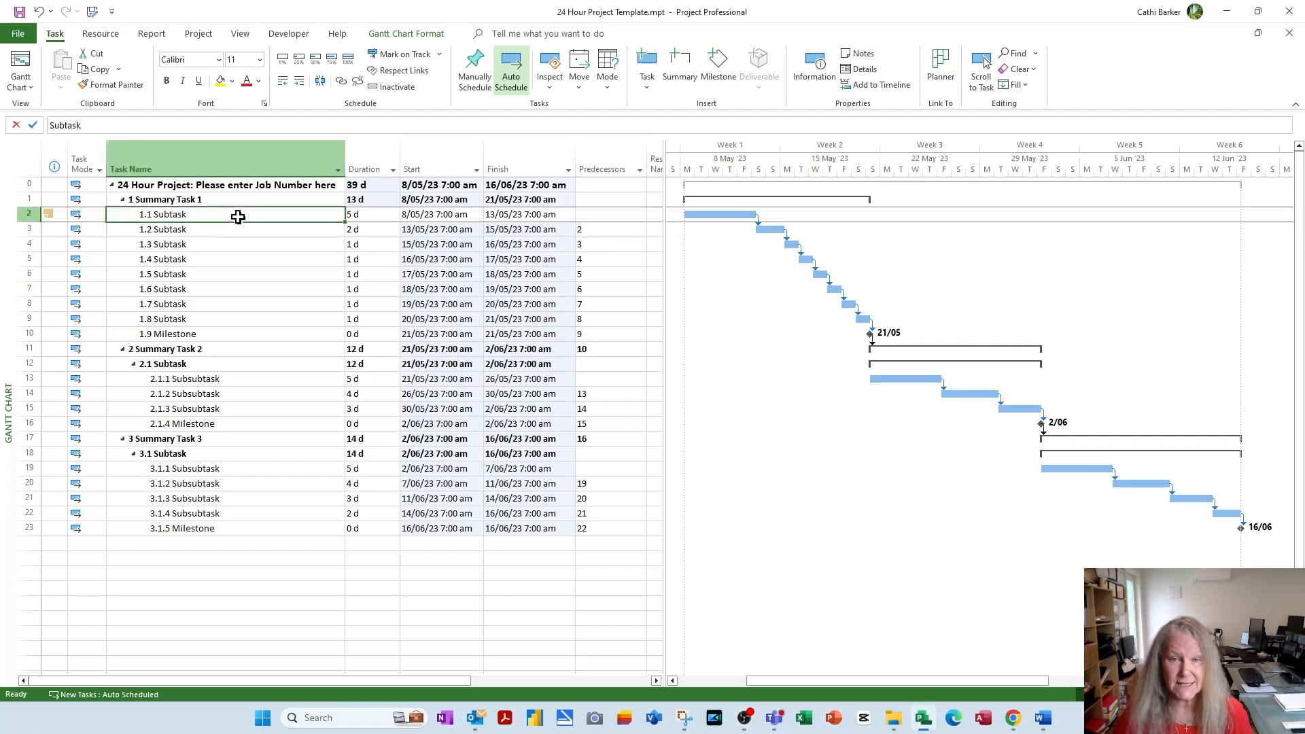
type("Lay ")
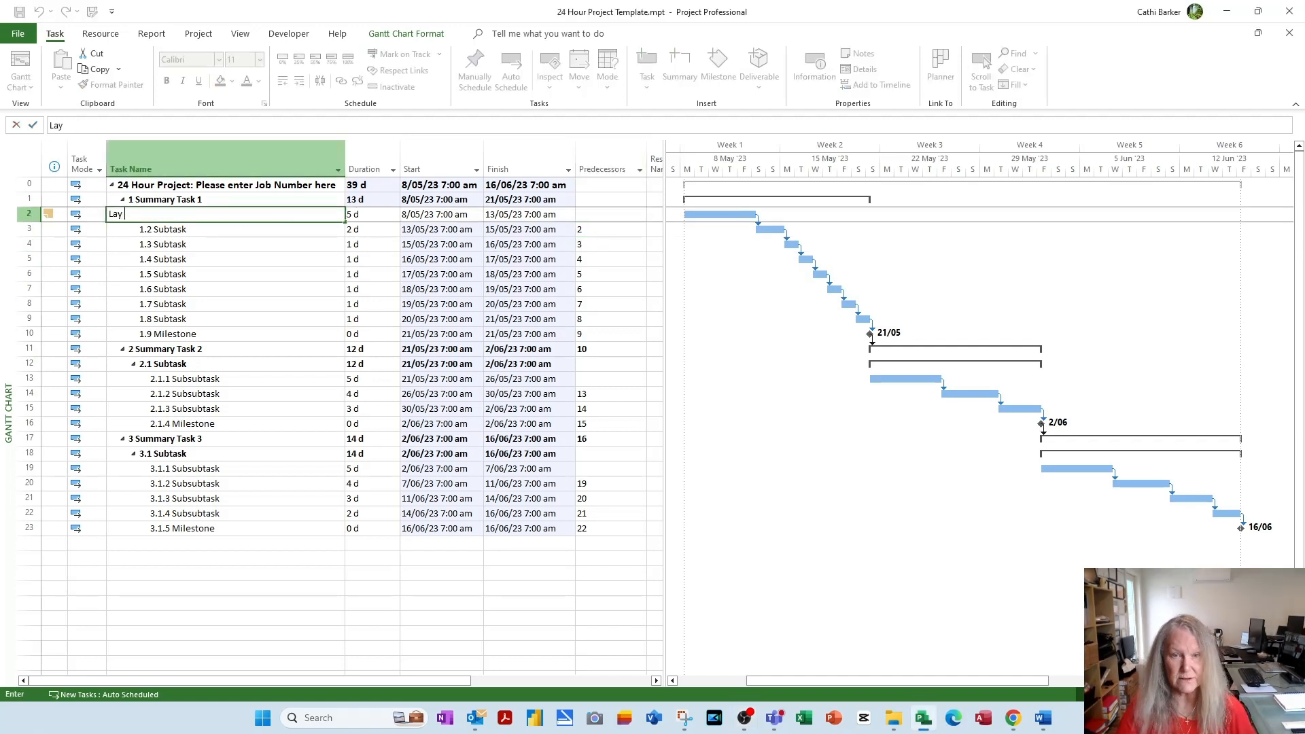
type("Conc")
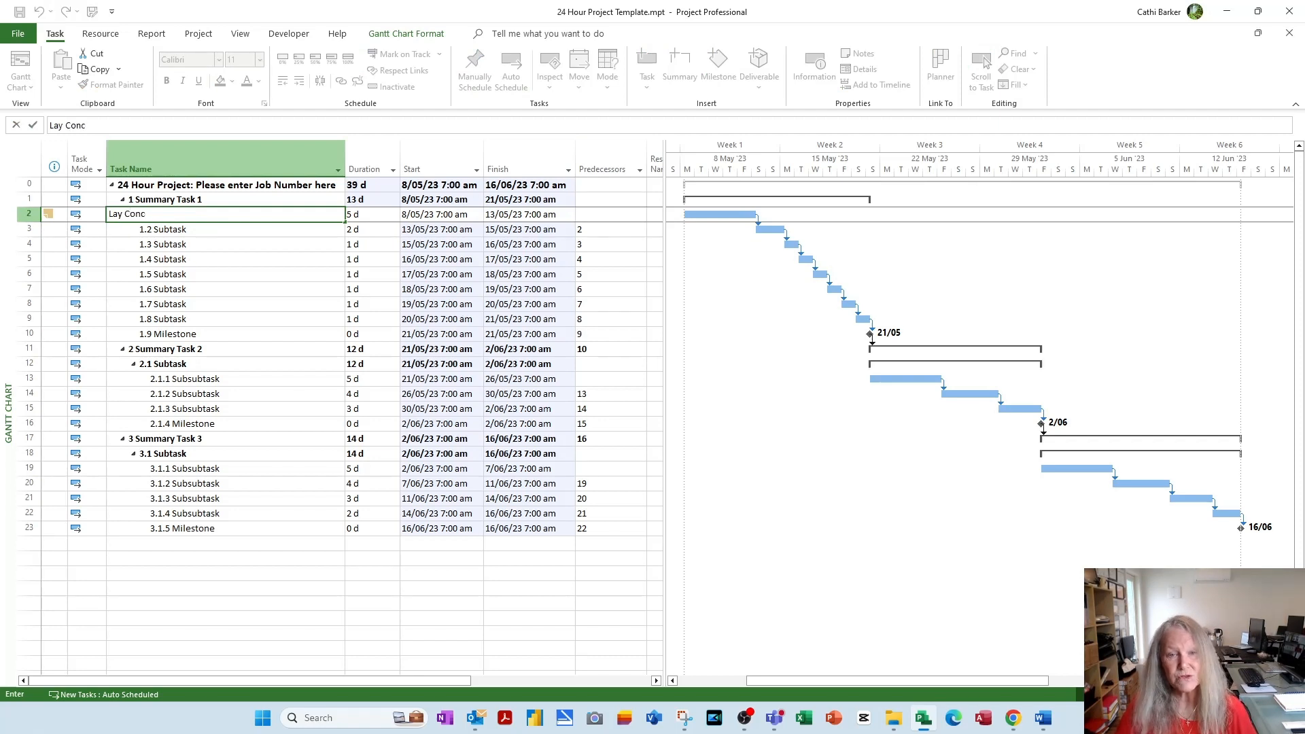
type("rete")
key("Return")
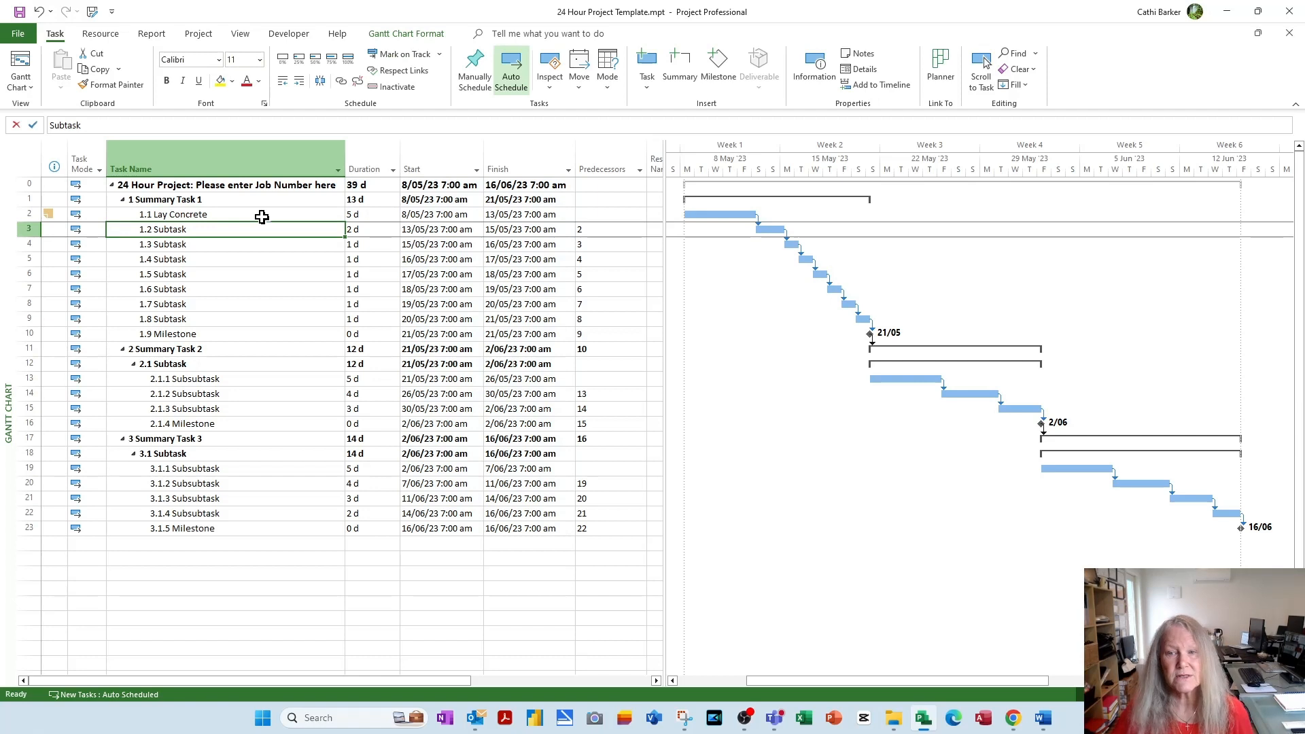
Step: Add a 72-hour lag to the finish-to-start link of subtask 1.2 by setting its predecessor to 2FS+72h
left_click(604, 232)
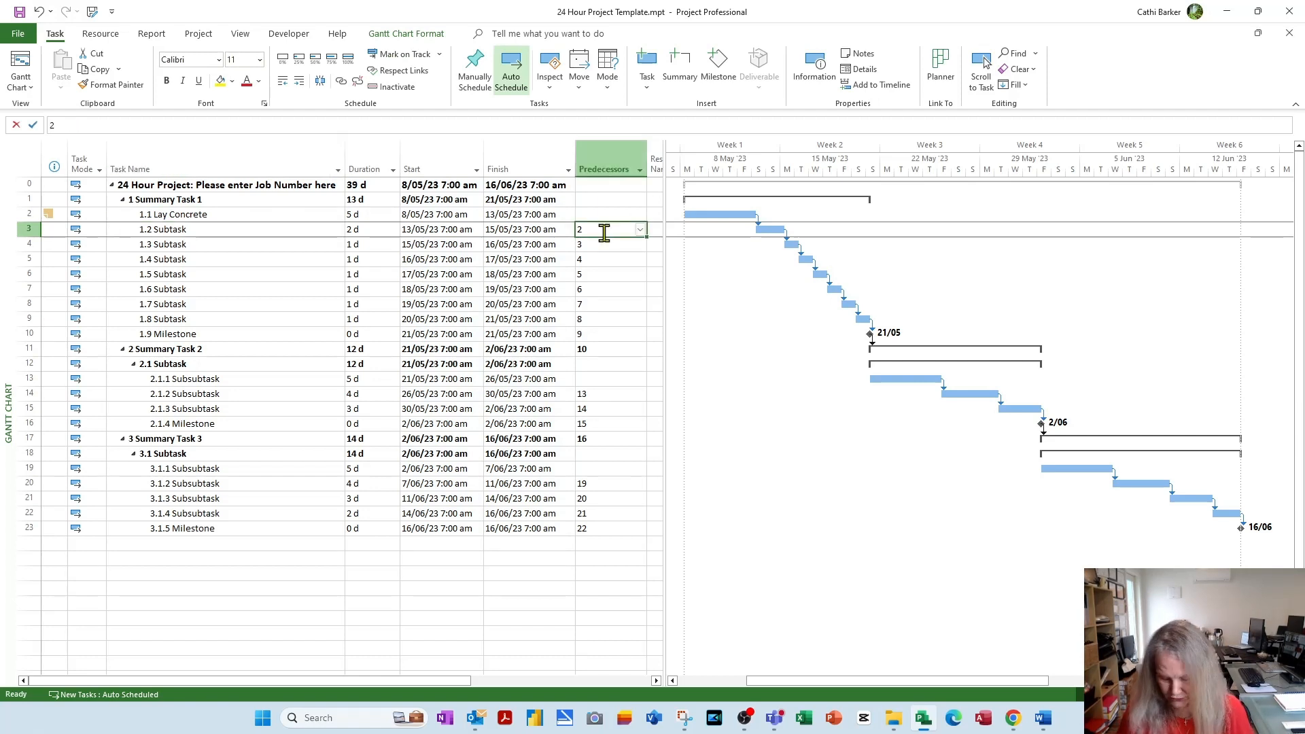
type("2fs+")
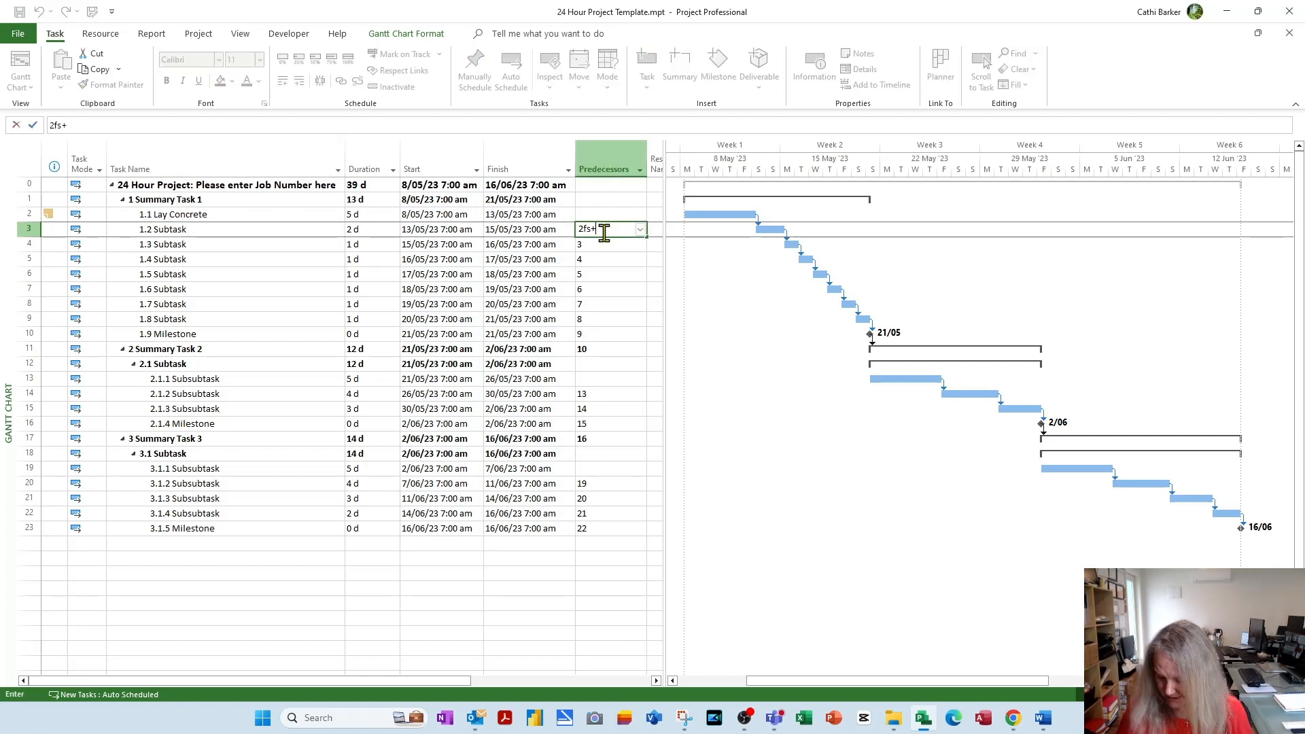
type("72")
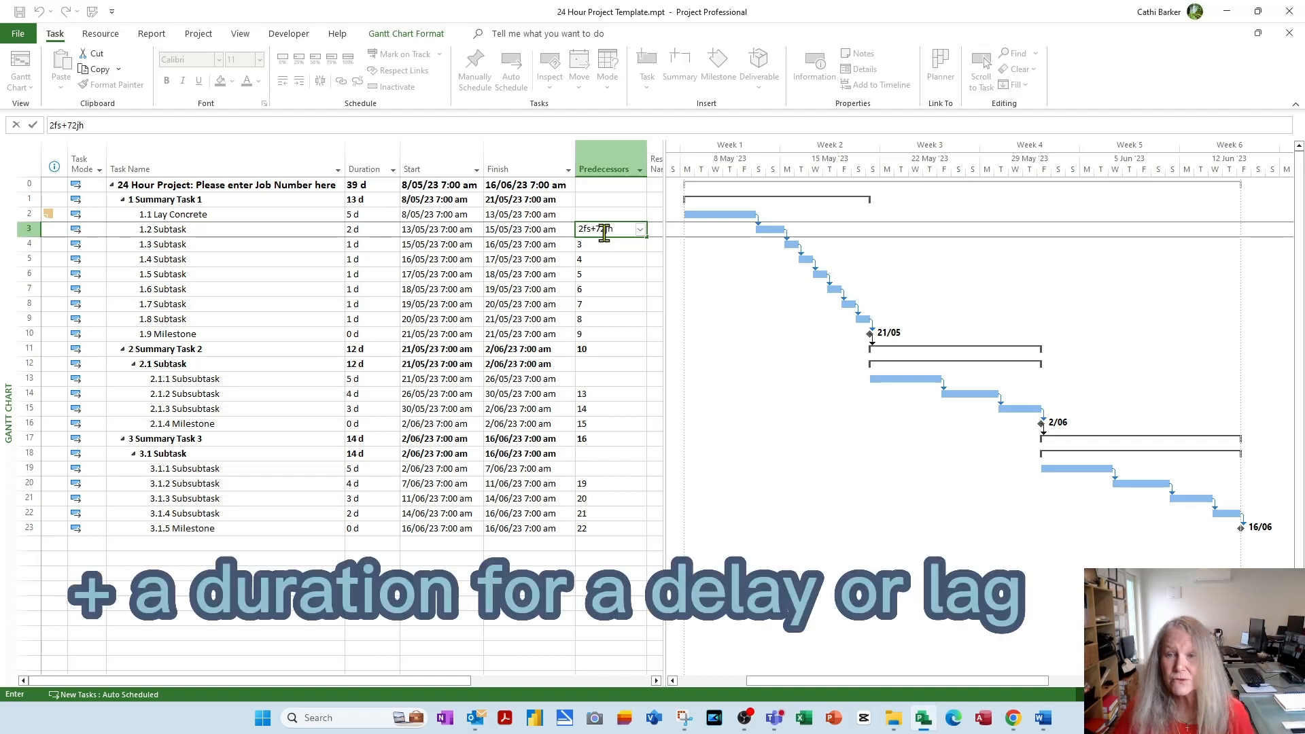
type("jh")
key("BackSpace")
key("BackSpace")
type("h")
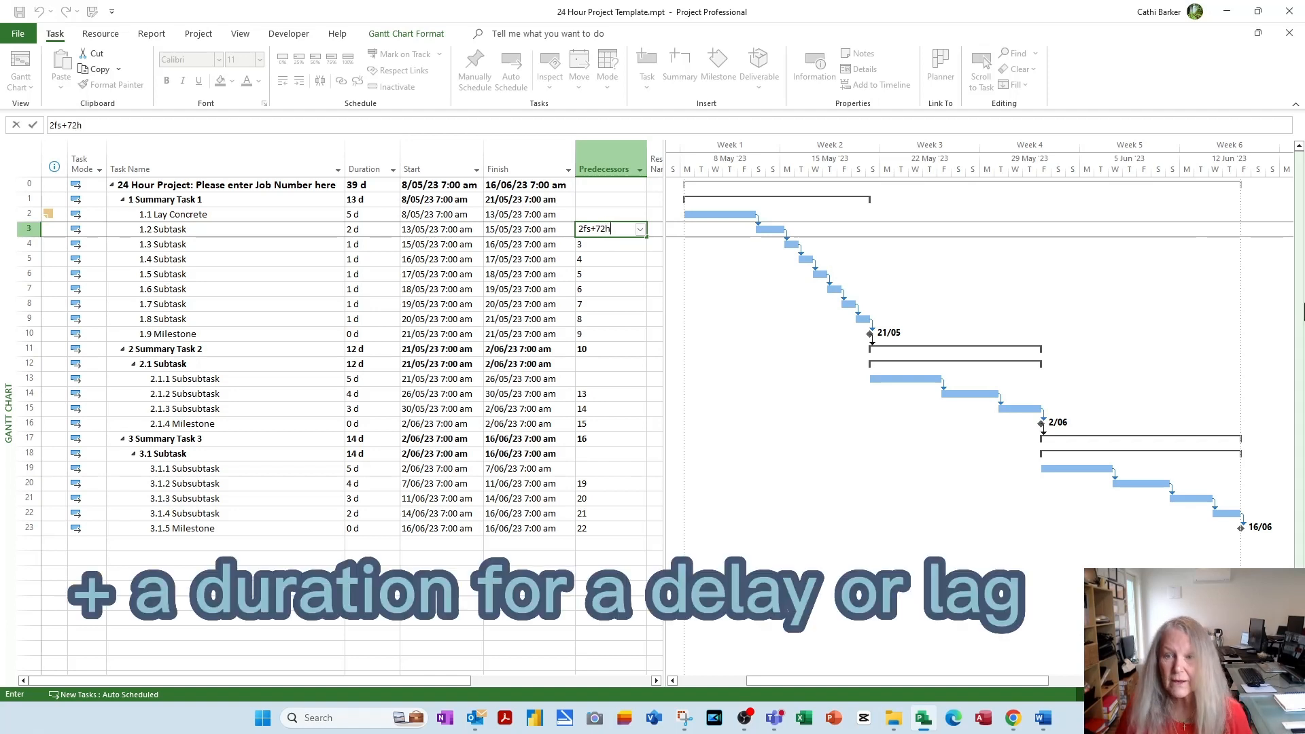
key("Return")
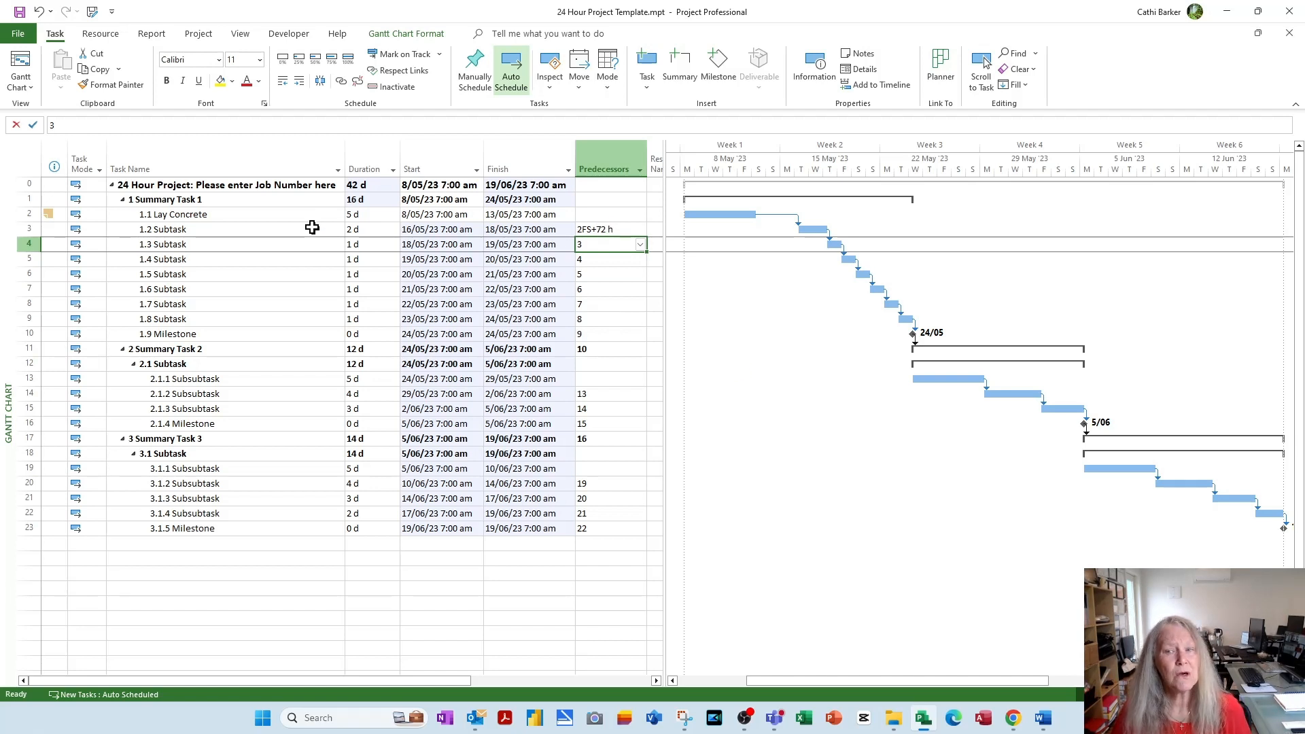
Step: Undo the 72-hour lag on subtask 1.2 and the renaming of subtask 1.1
left_click(39, 12)
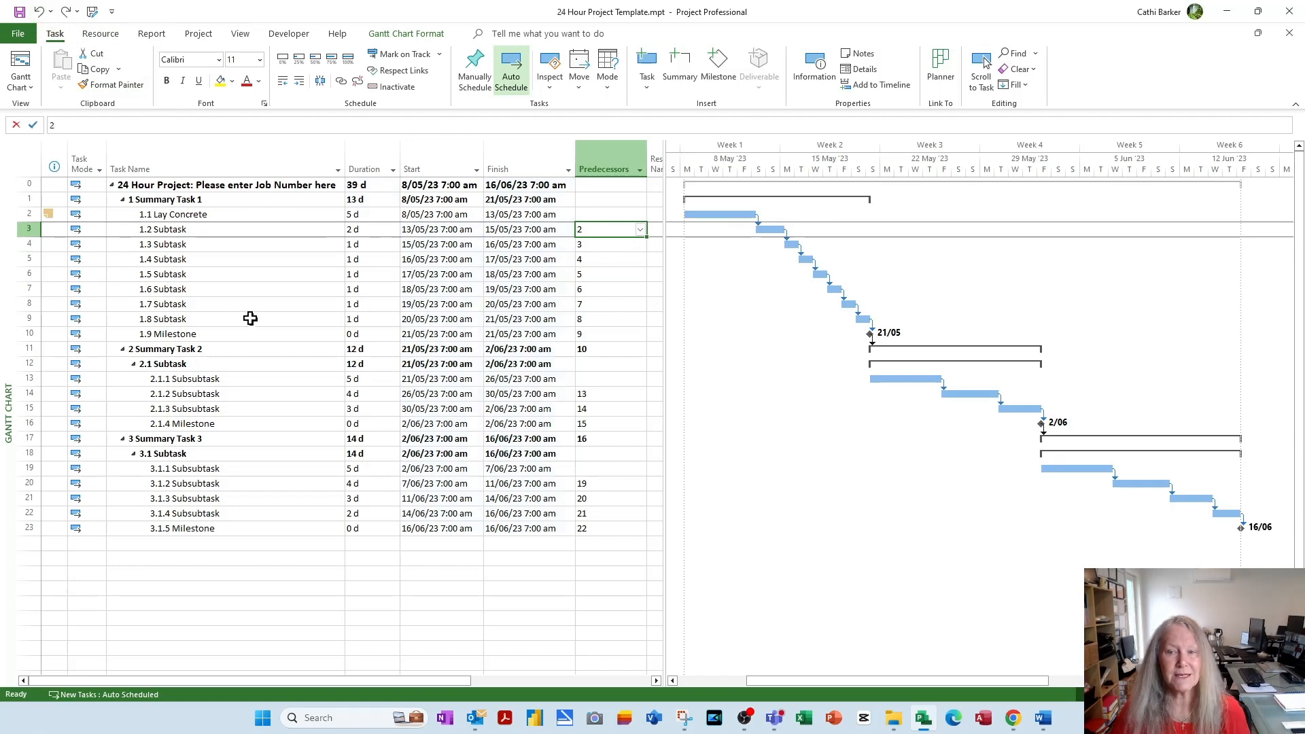
left_click(38, 13)
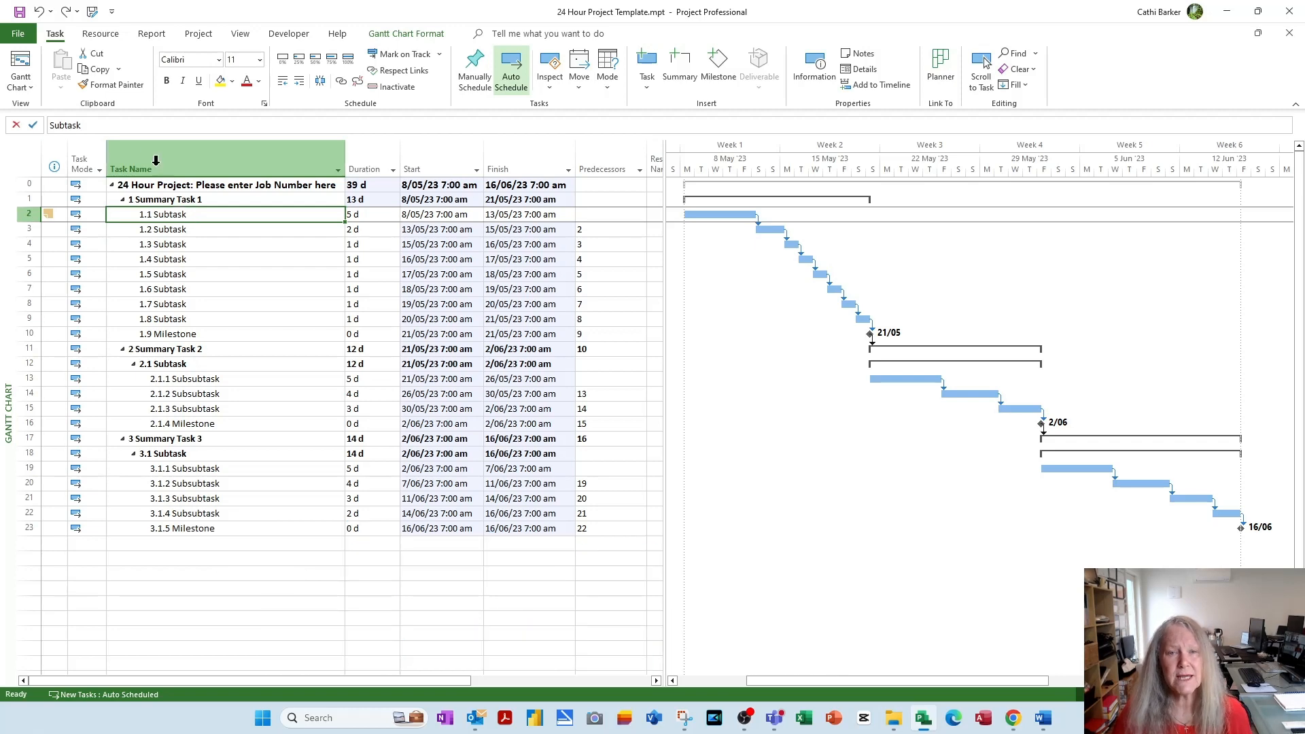
Step: Check the number of undo levels in the advanced Project Options
left_click(18, 35)
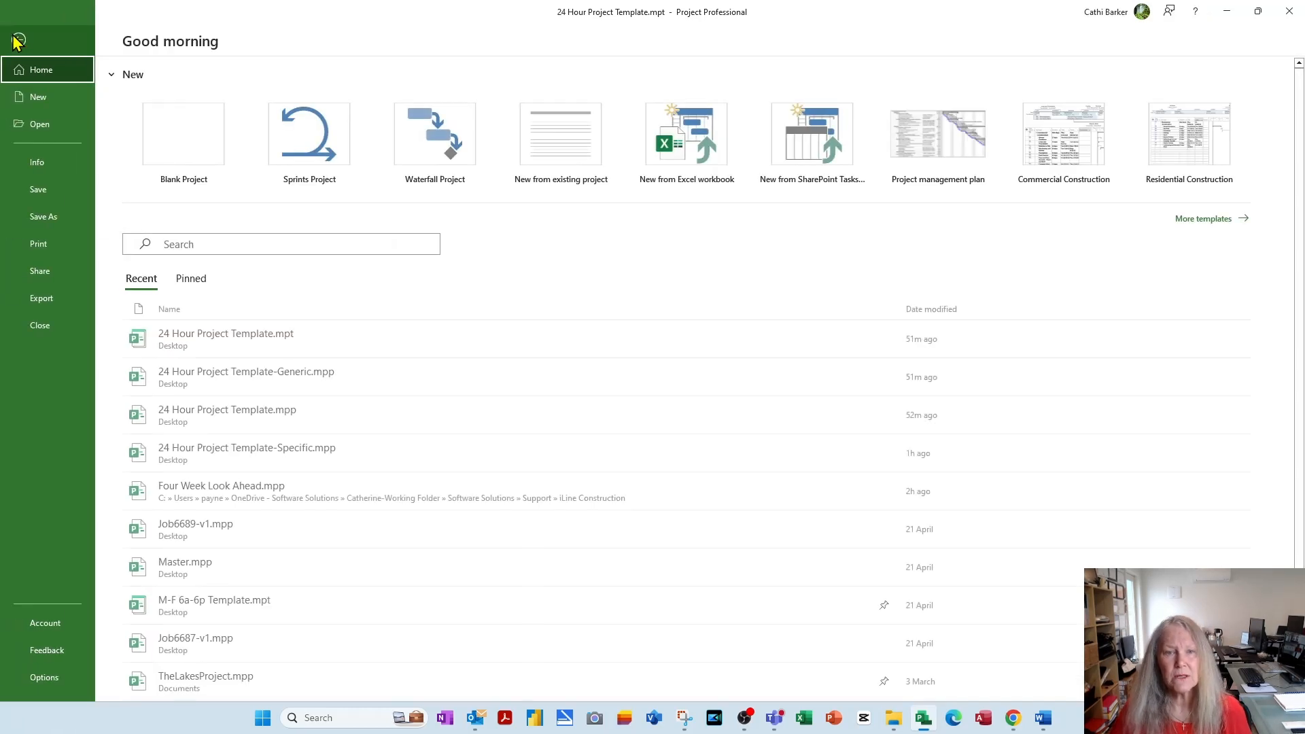
left_click(73, 674)
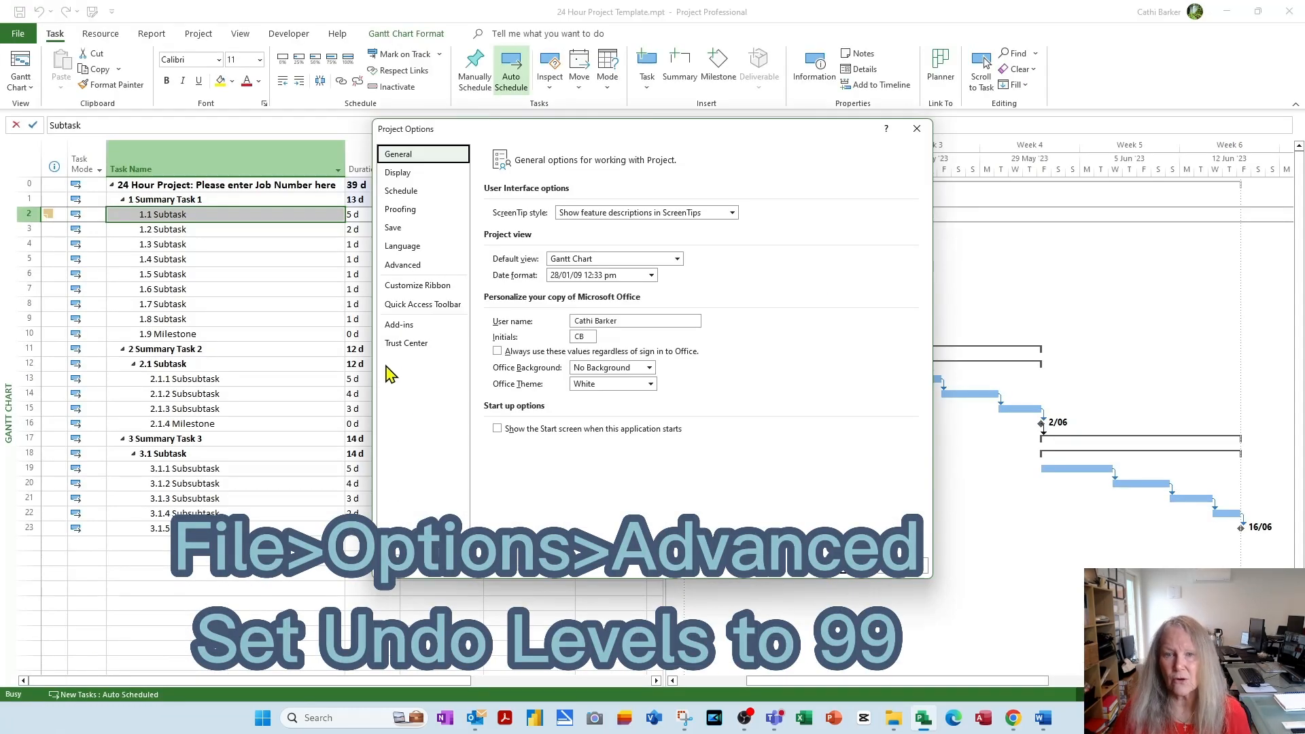
left_click(404, 265)
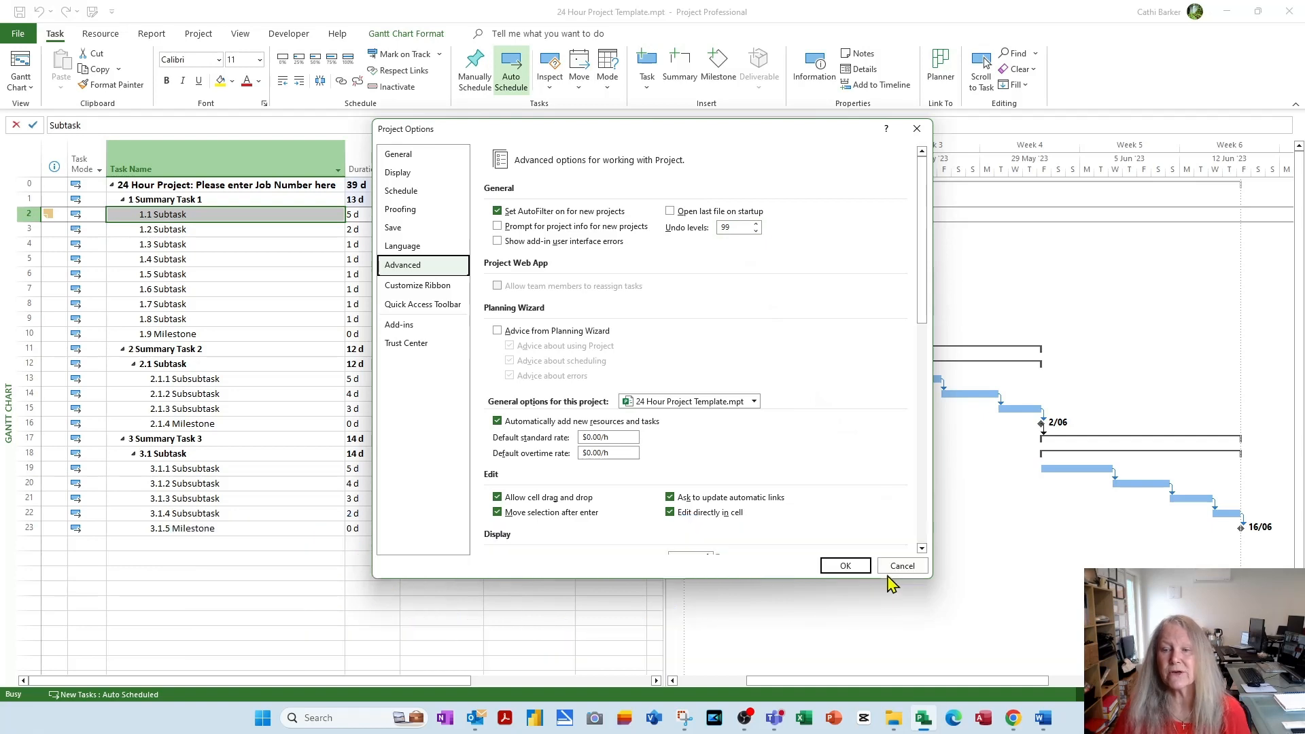
left_click(851, 566)
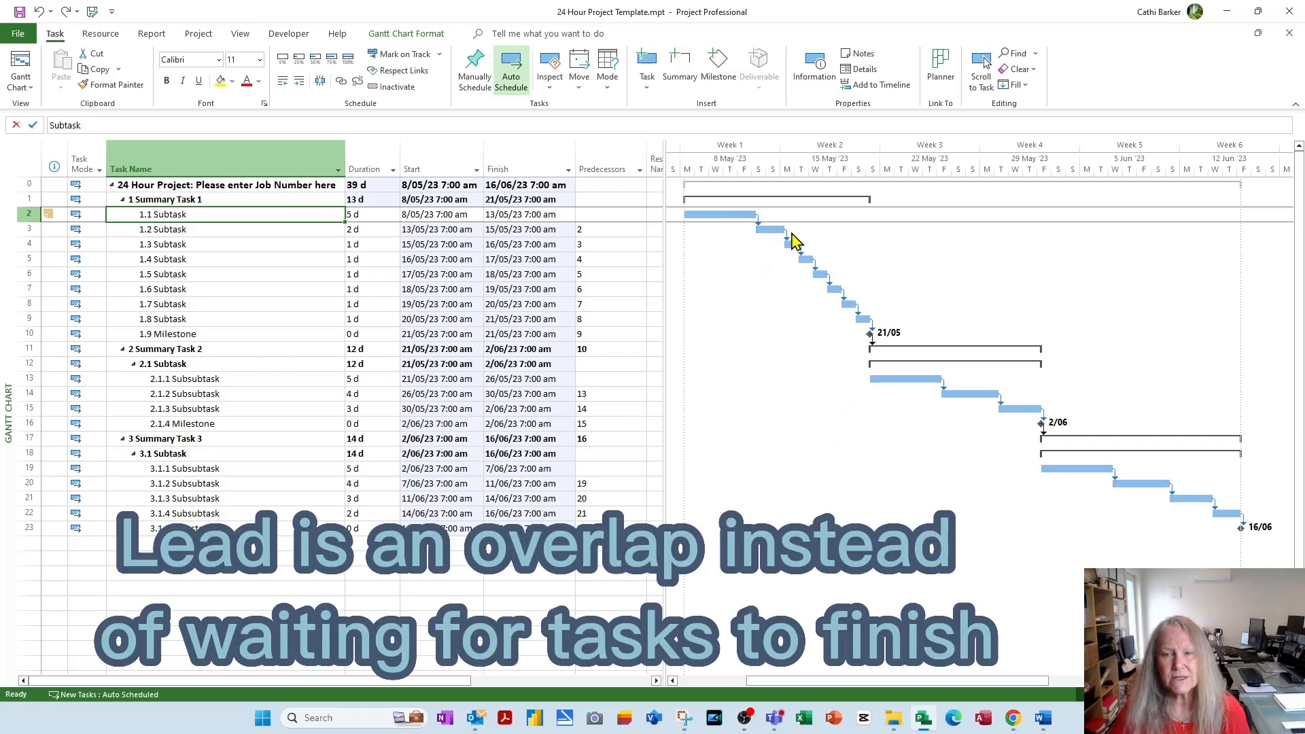
Step: Set the predecessor of subtask 1.2 to a start-to-start link with a 25% lag, 2SS+25%
left_click(613, 231)
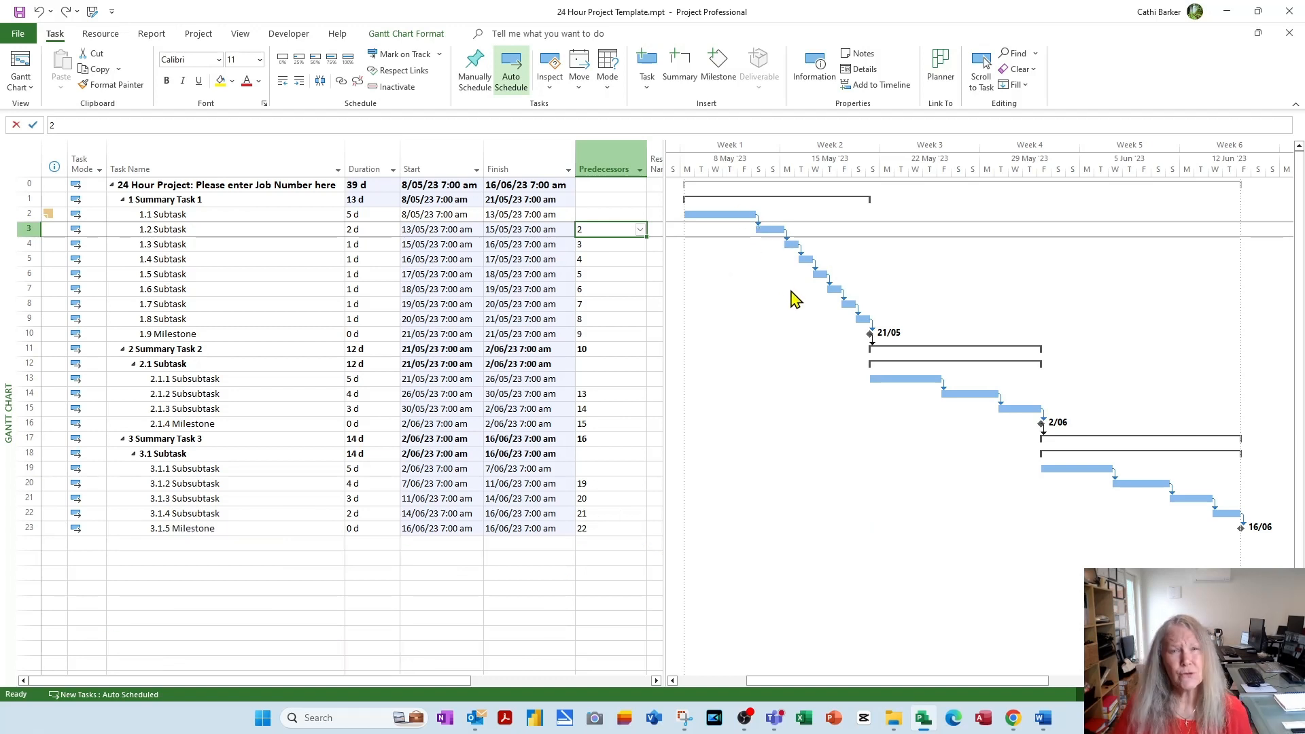
type("2")
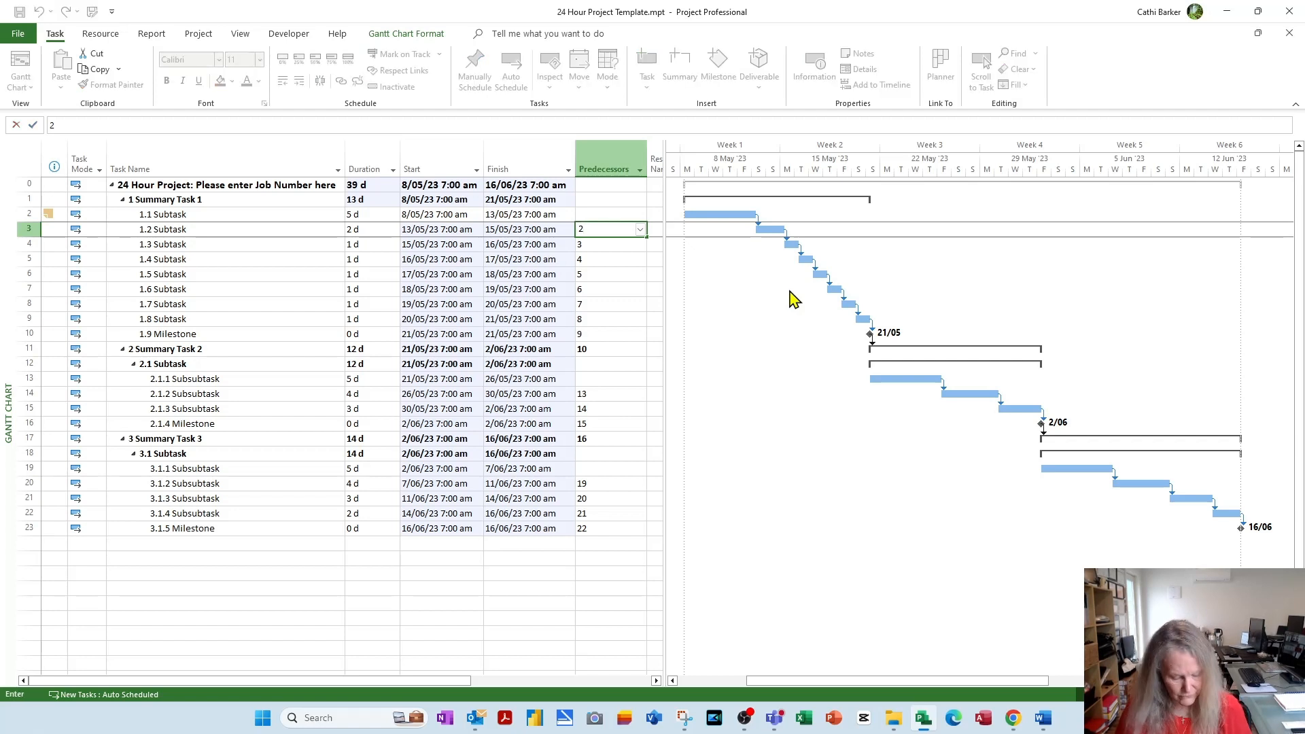
type("ss")
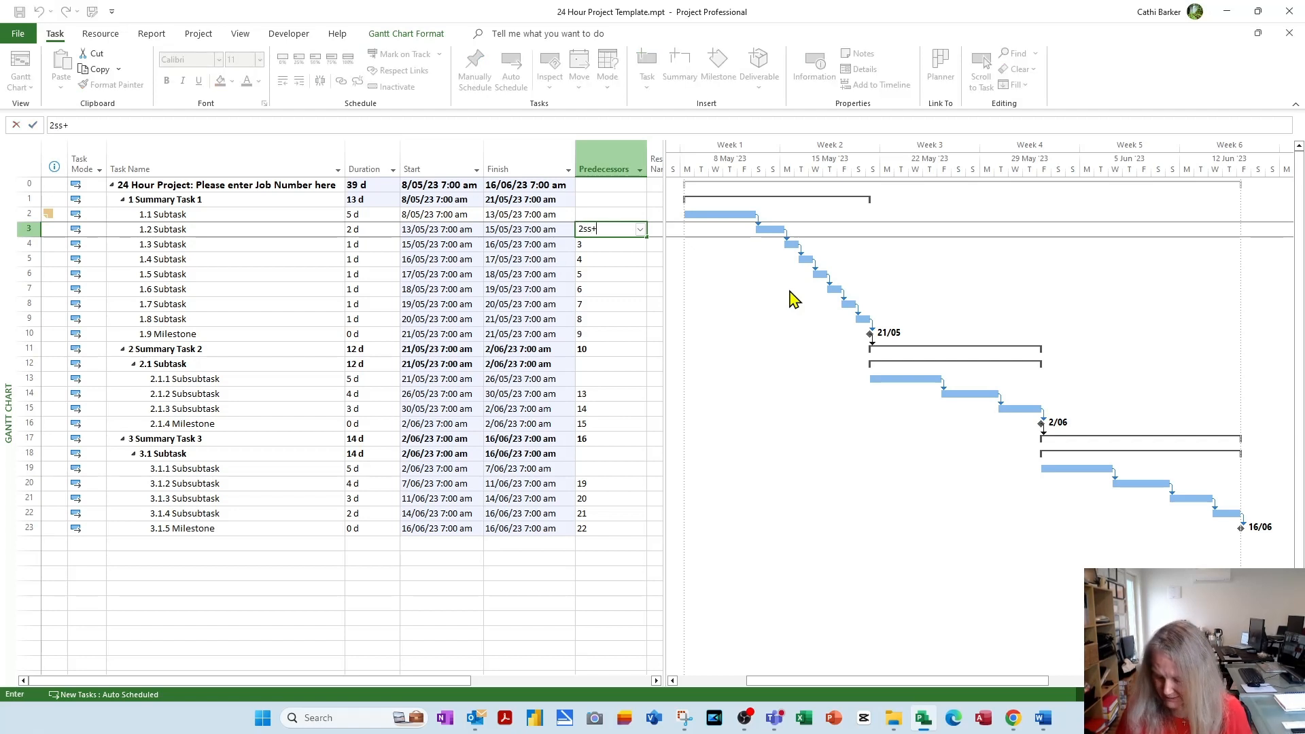
type("+25")
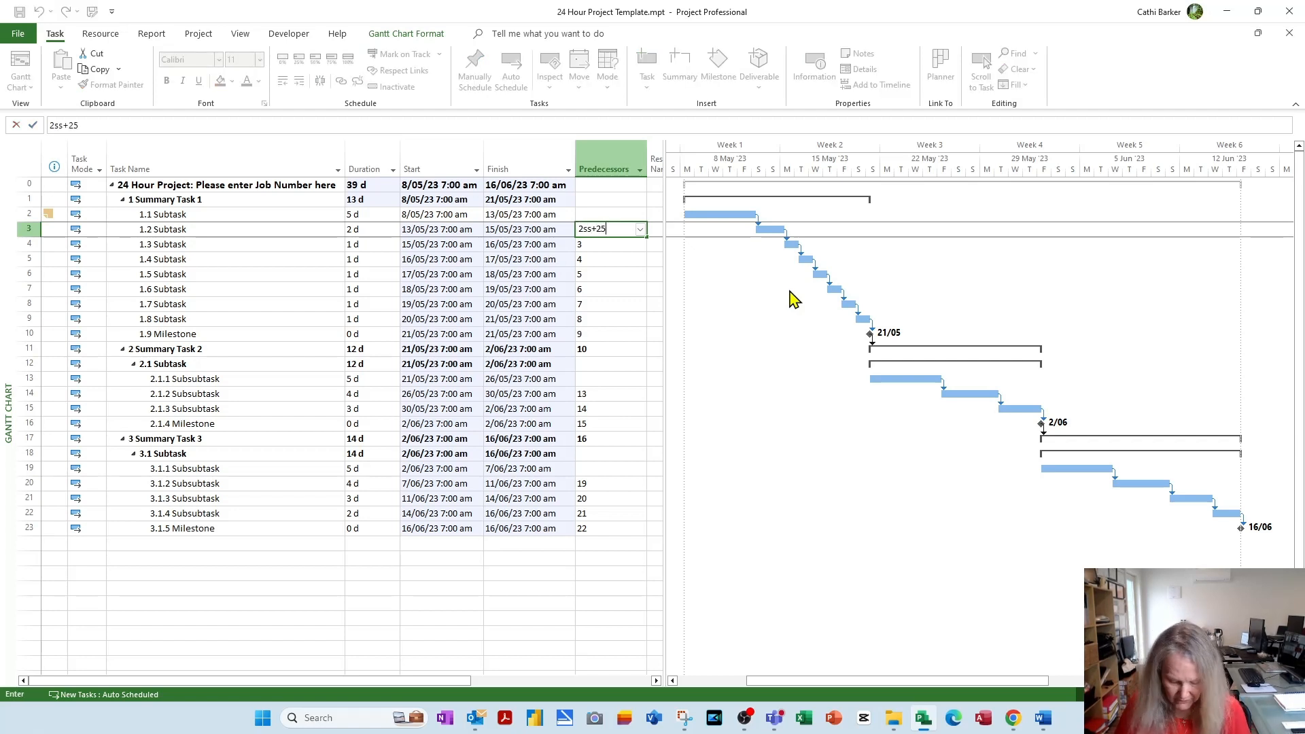
type("%")
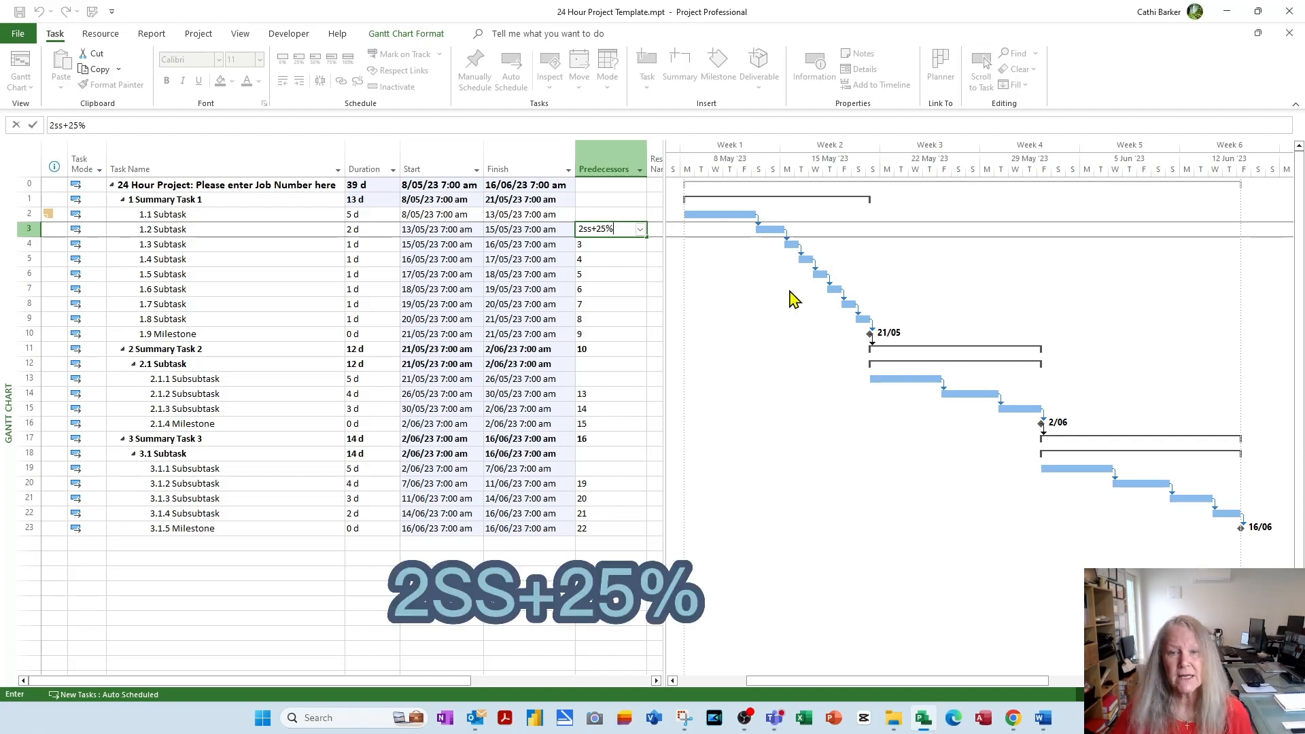
left_click(596, 247)
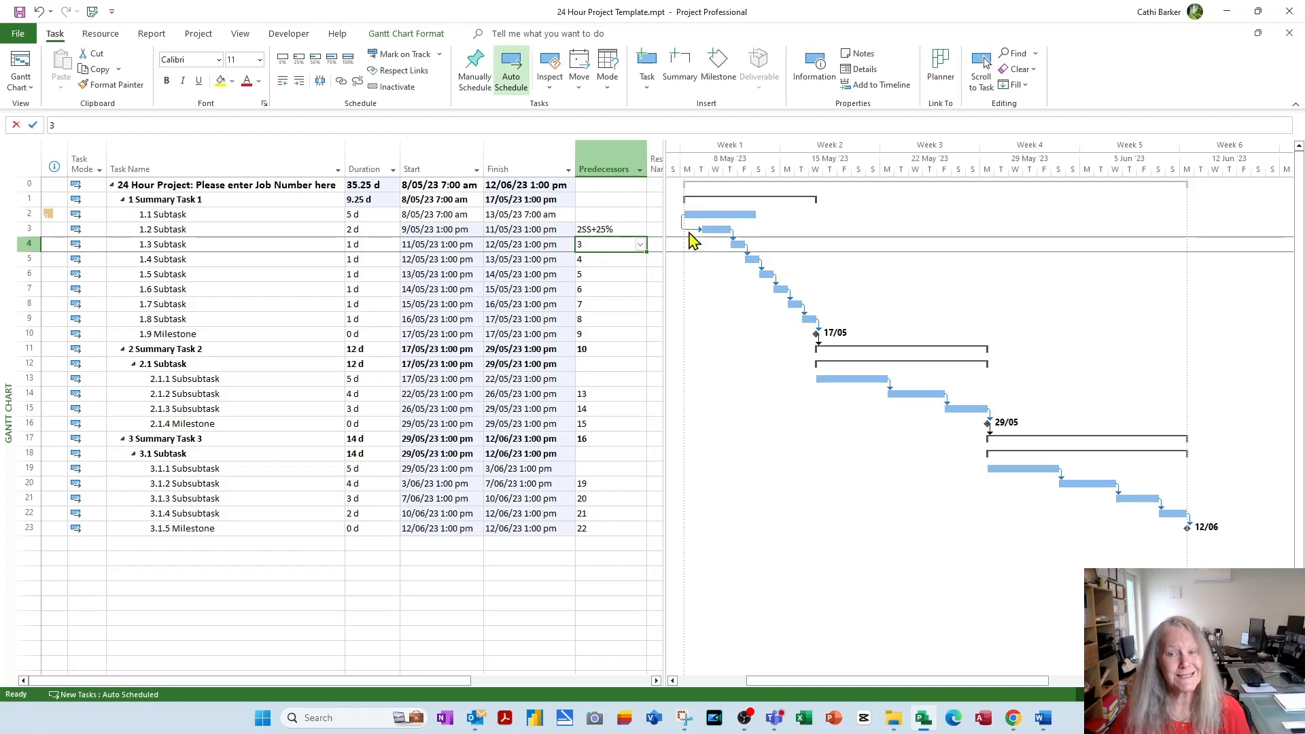
Step: Change the start-to-start lag of subtask 1.2 to two days, 2SS+2d
left_click(629, 229)
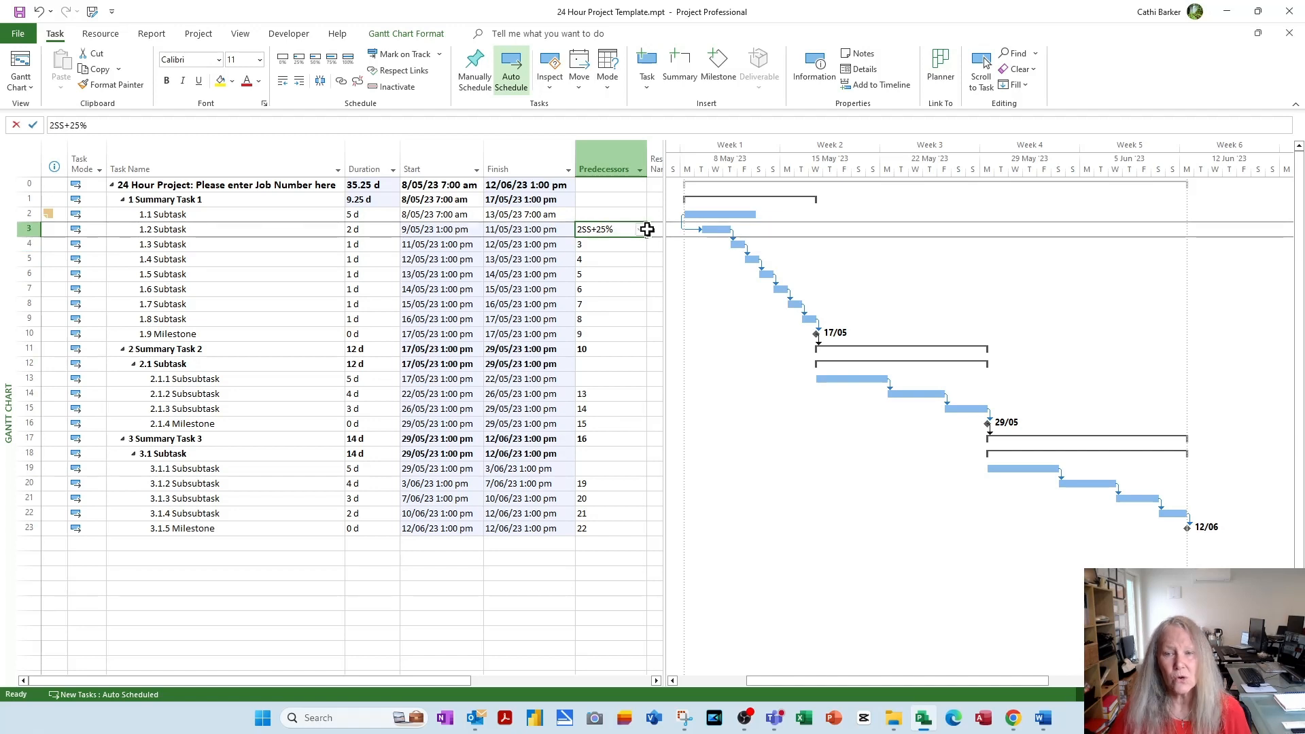
key("F2")
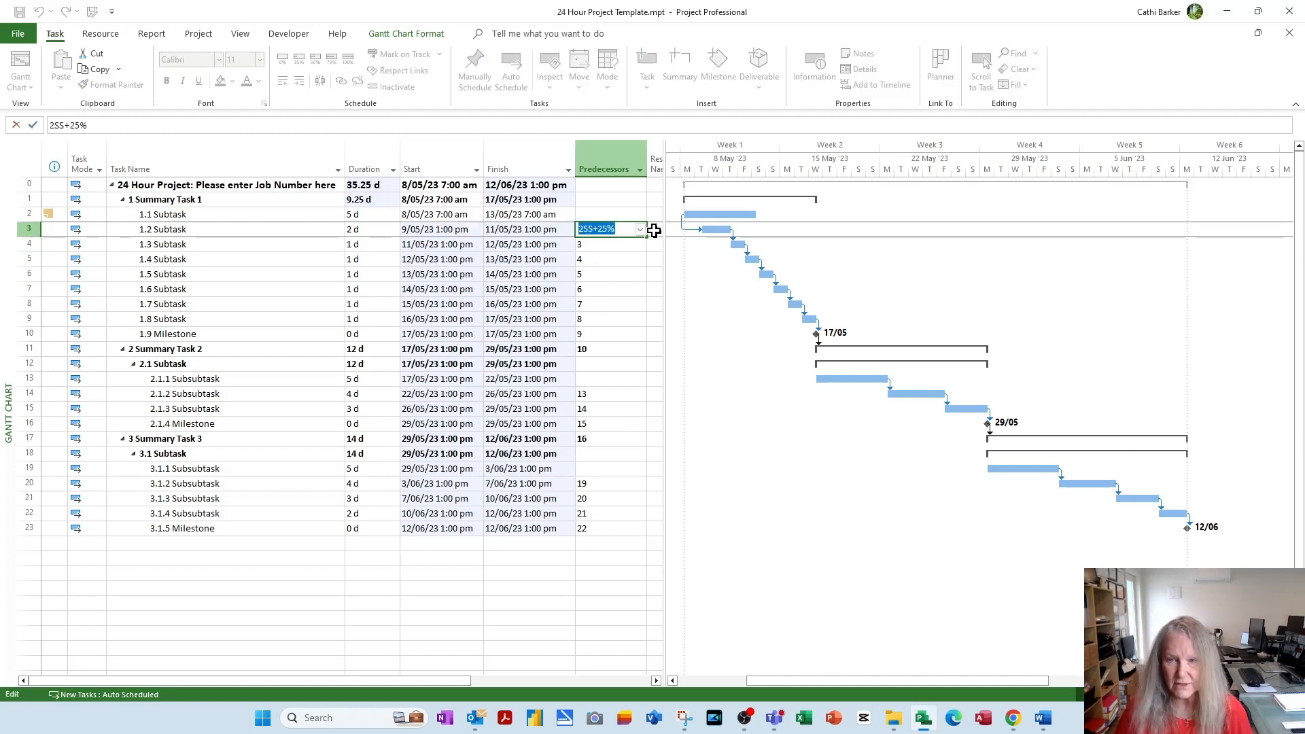
key("End")
key("BackSpace")
key("BackSpace")
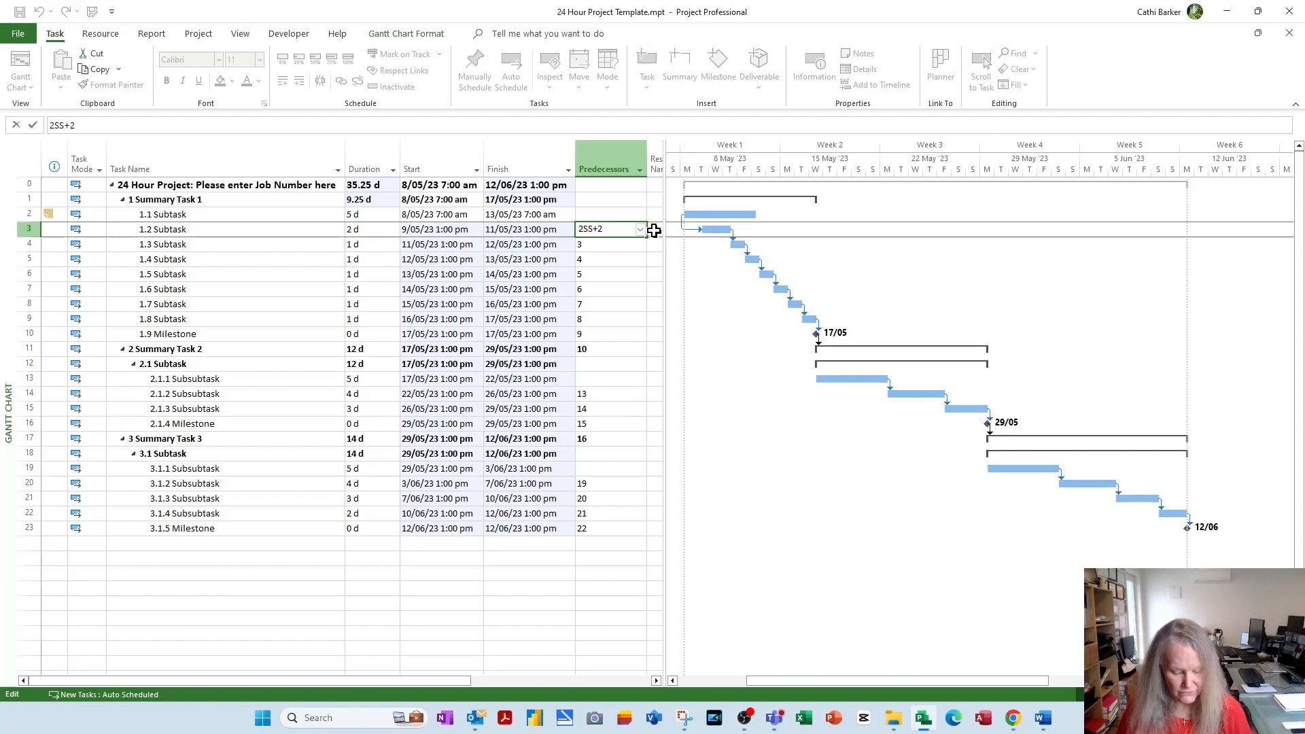
type("d")
key("Return")
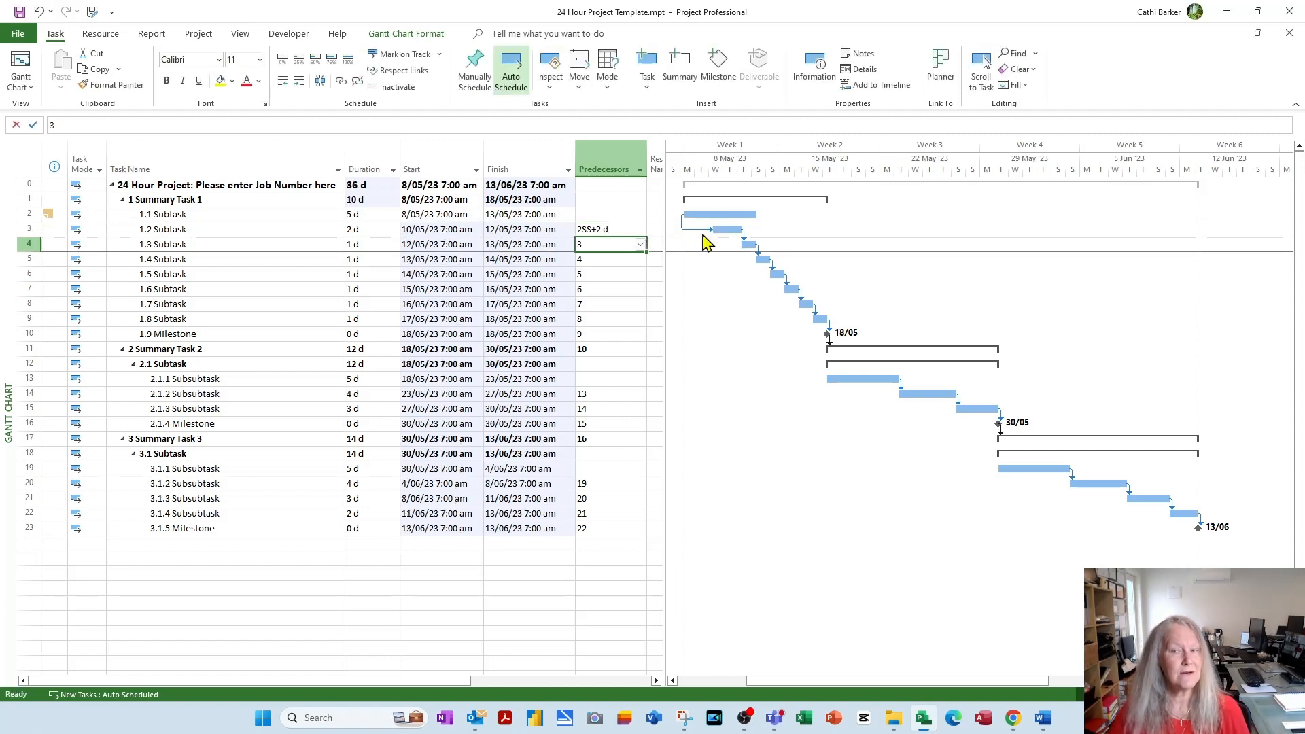
Step: Change the predecessor of subtask 1.2 to a finish-to-start link with a three-day lead, 2FS-3d
left_click(623, 229)
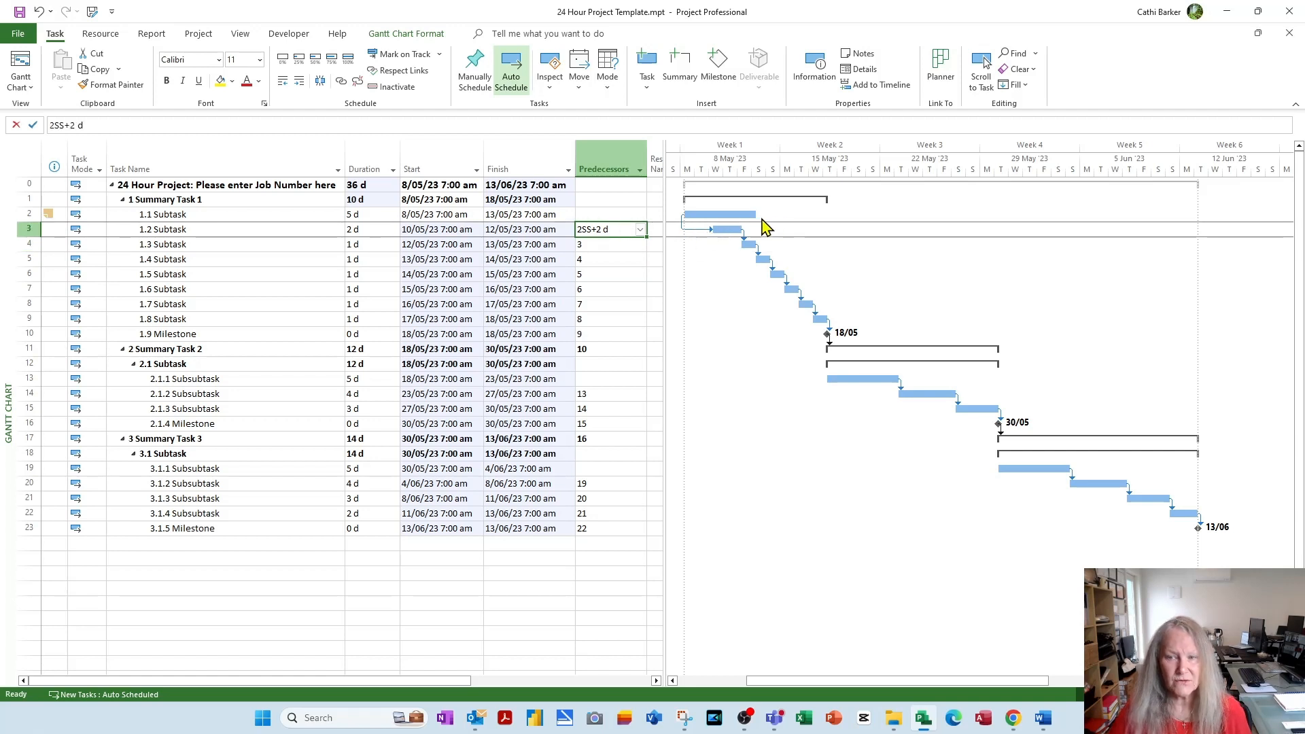
key("F2")
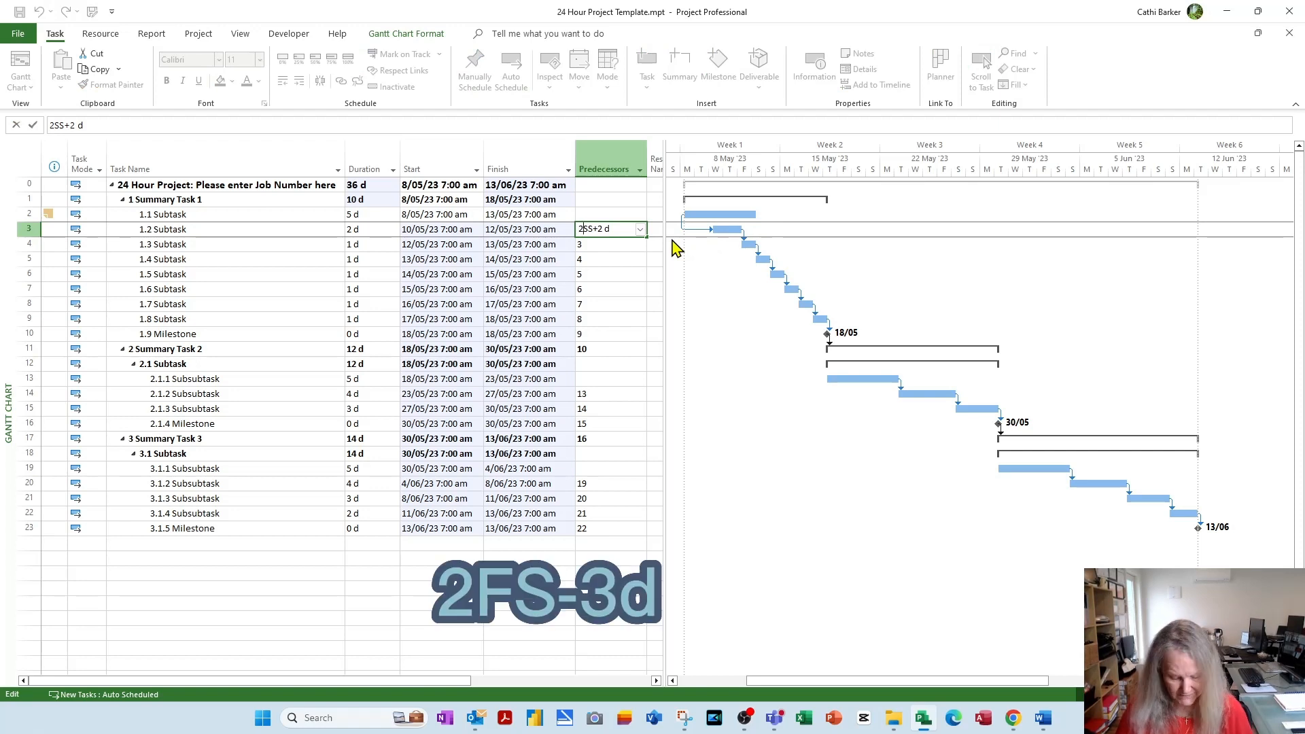
key("Delete")
type("f")
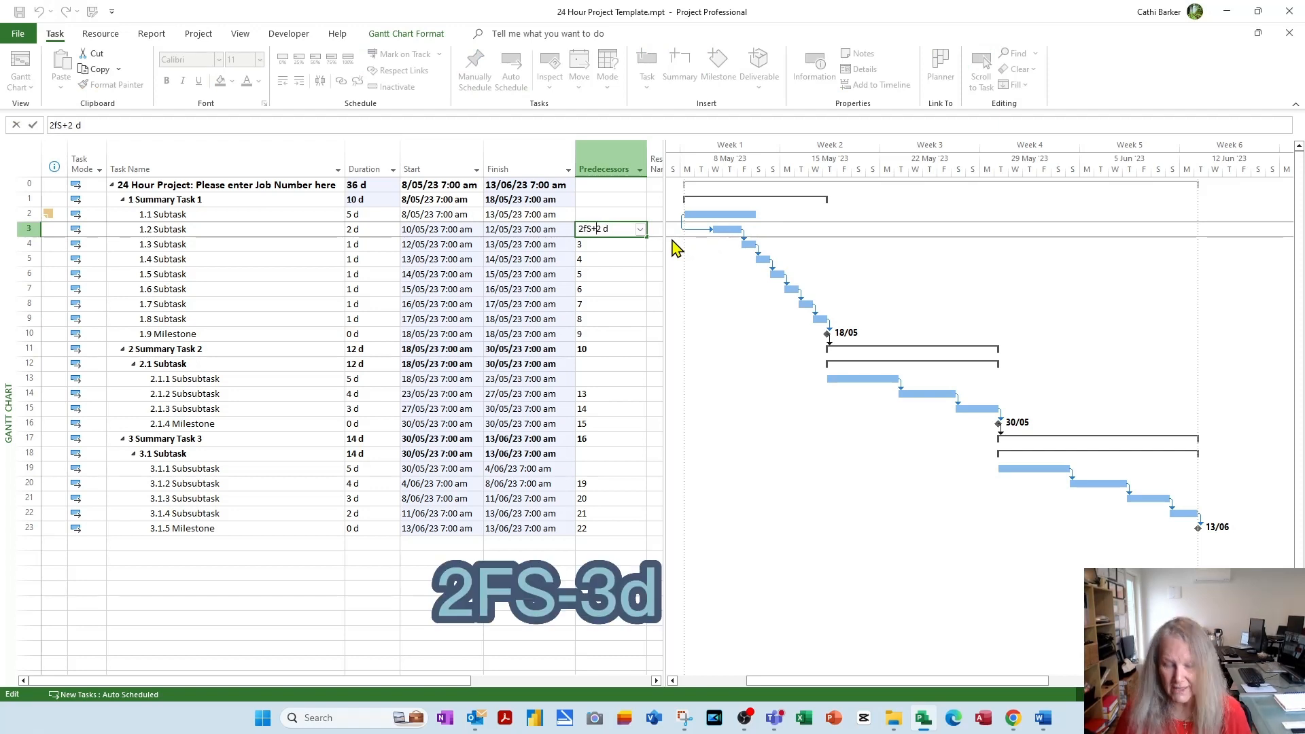
key("BackSpace")
type("-")
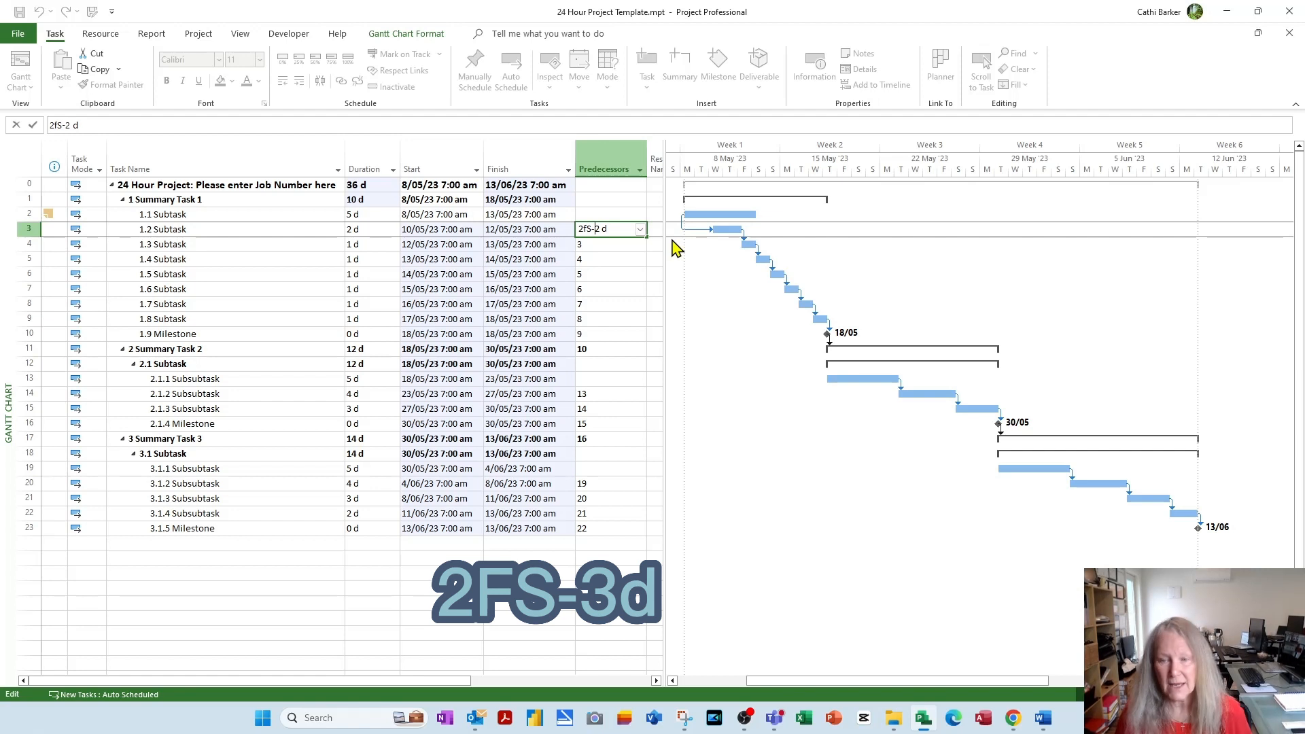
key("BackSpace")
type("3")
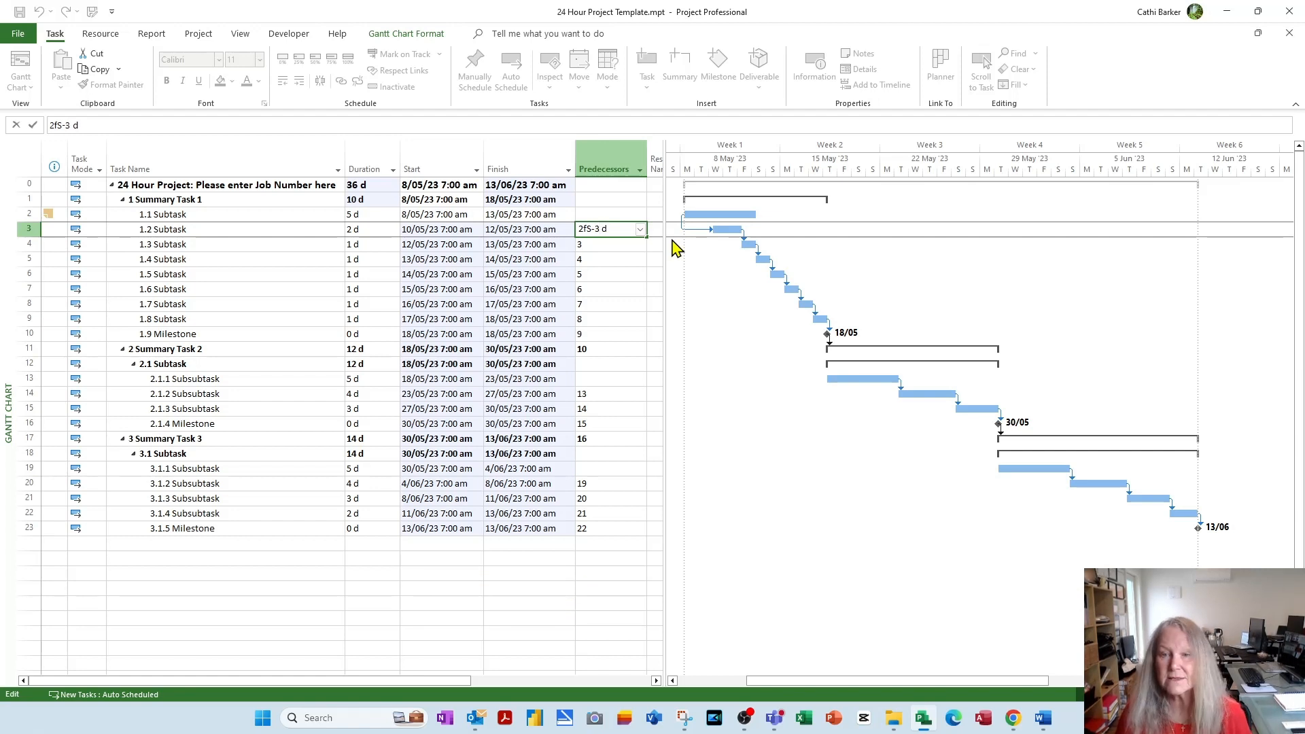
key("Return")
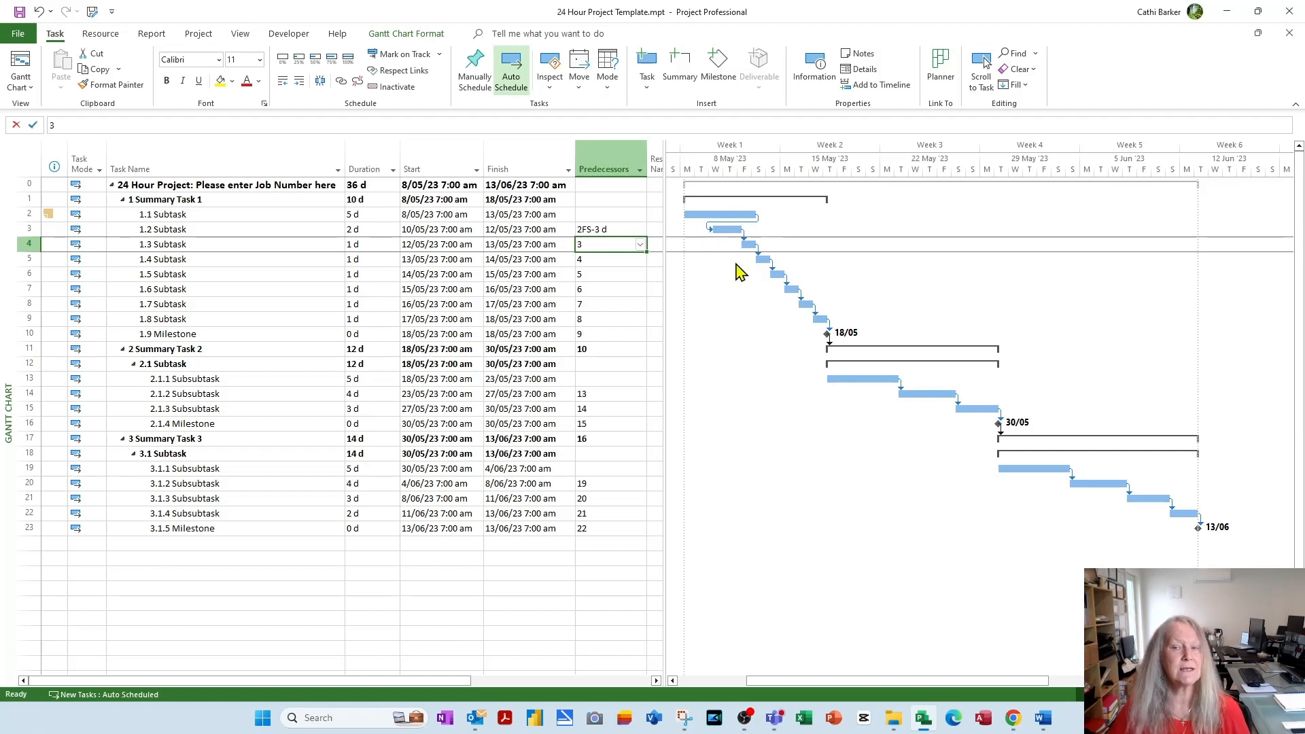
left_click(637, 229)
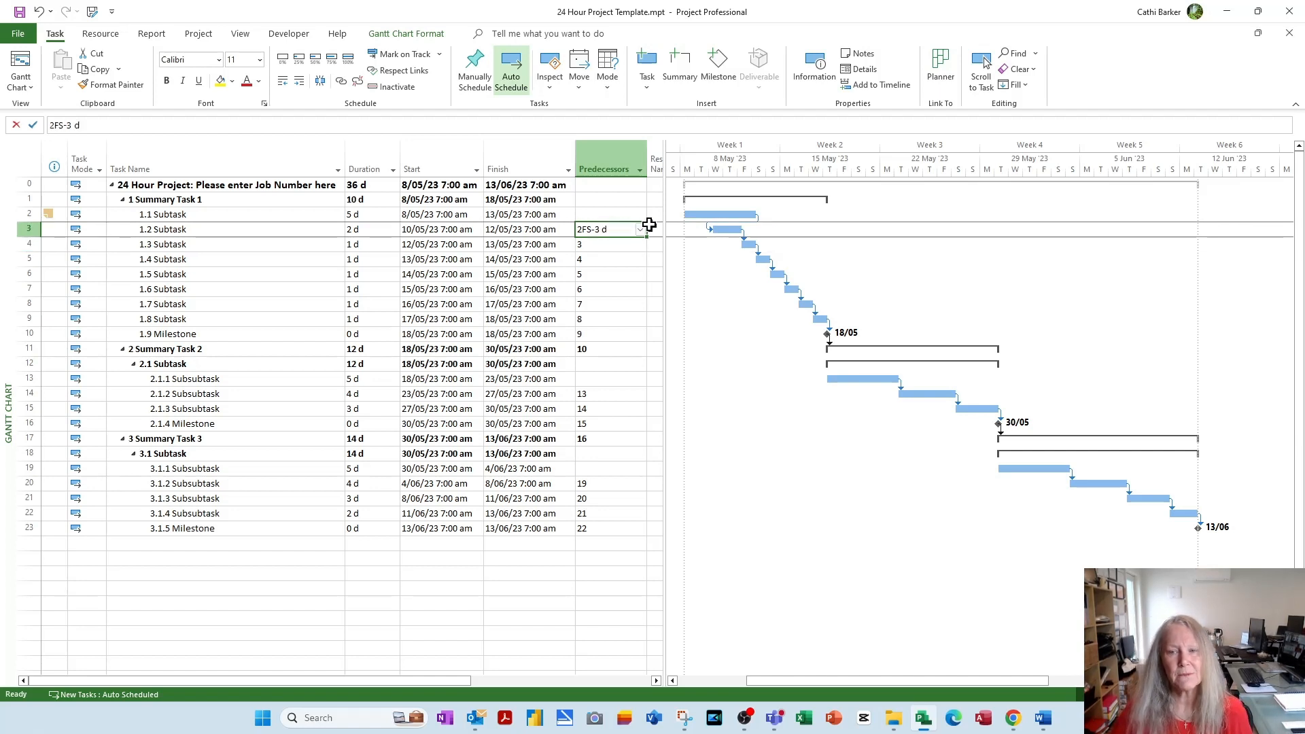
Step: Reset the predecessor of subtask 1.2 to a plain finish-to-start link with task 2, without a lead
type("2")
key("Return")
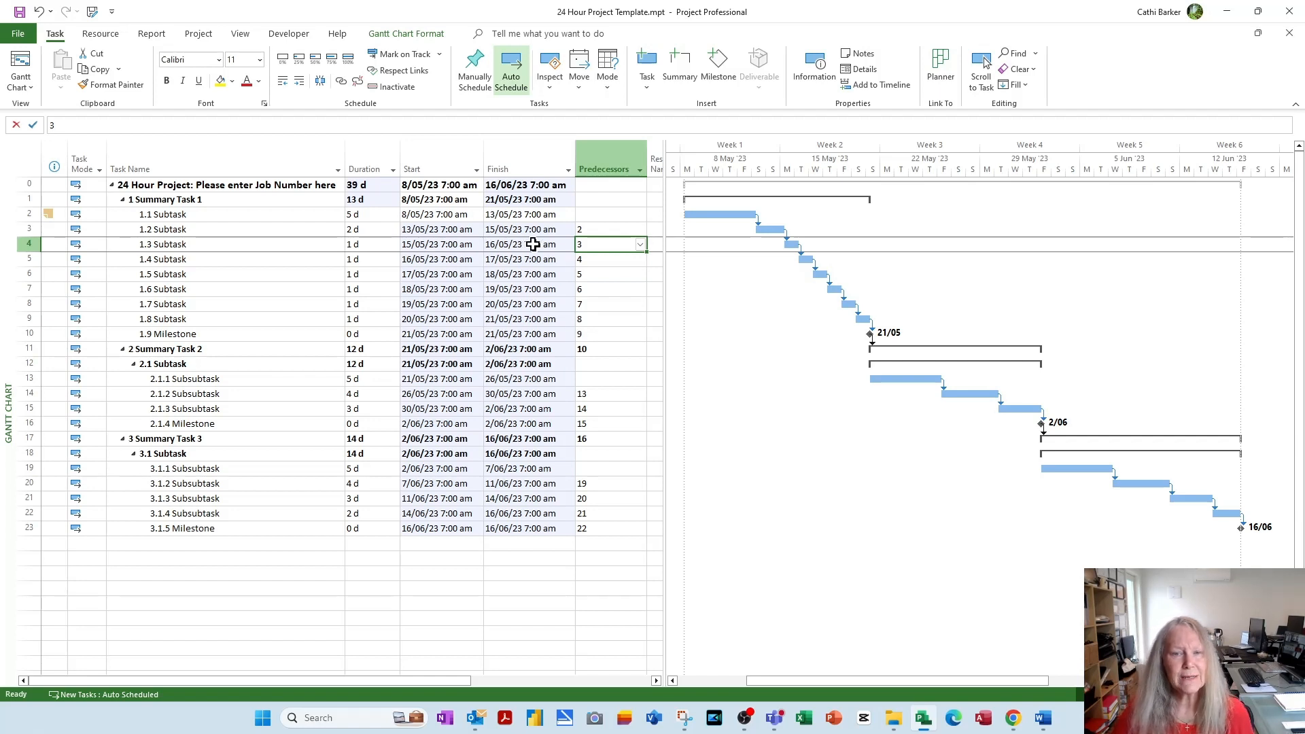
Step: Set the start date of subtask 1.3 to 16/05/23 and read the constraint noted in its indicator
left_click(443, 245)
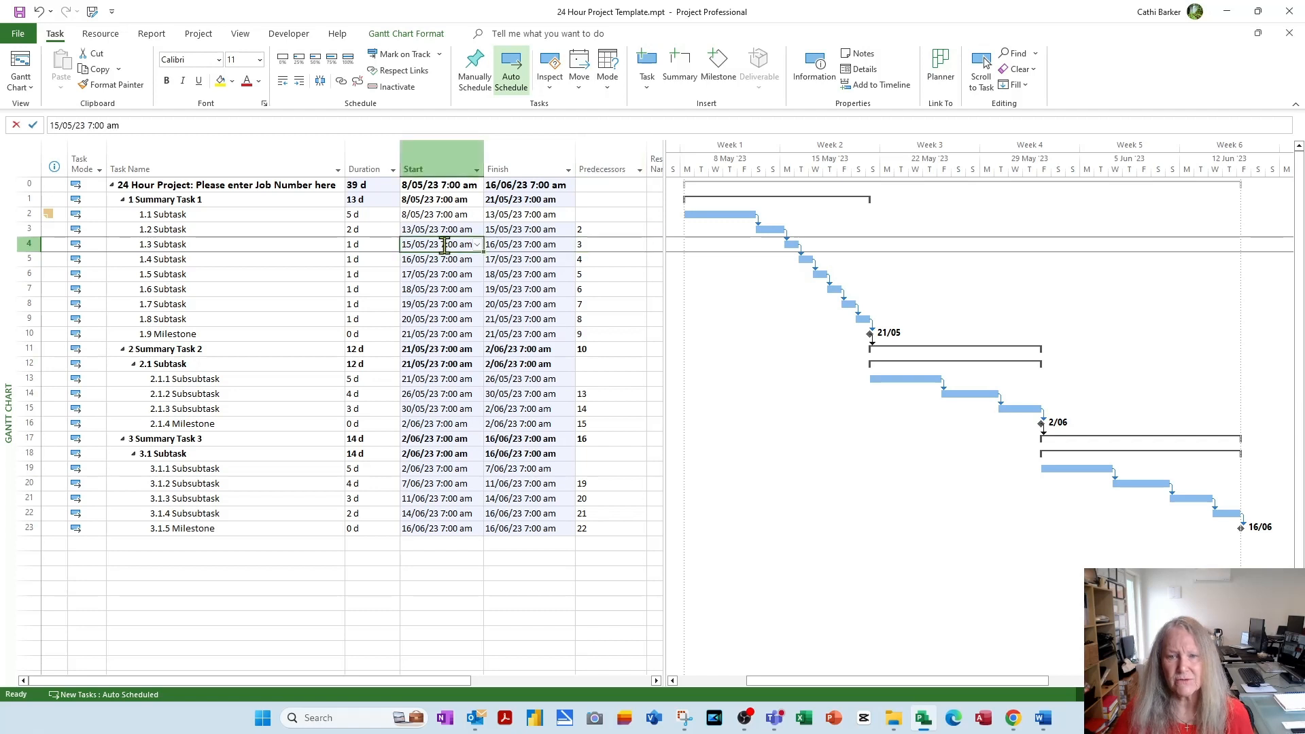
left_click(478, 246)
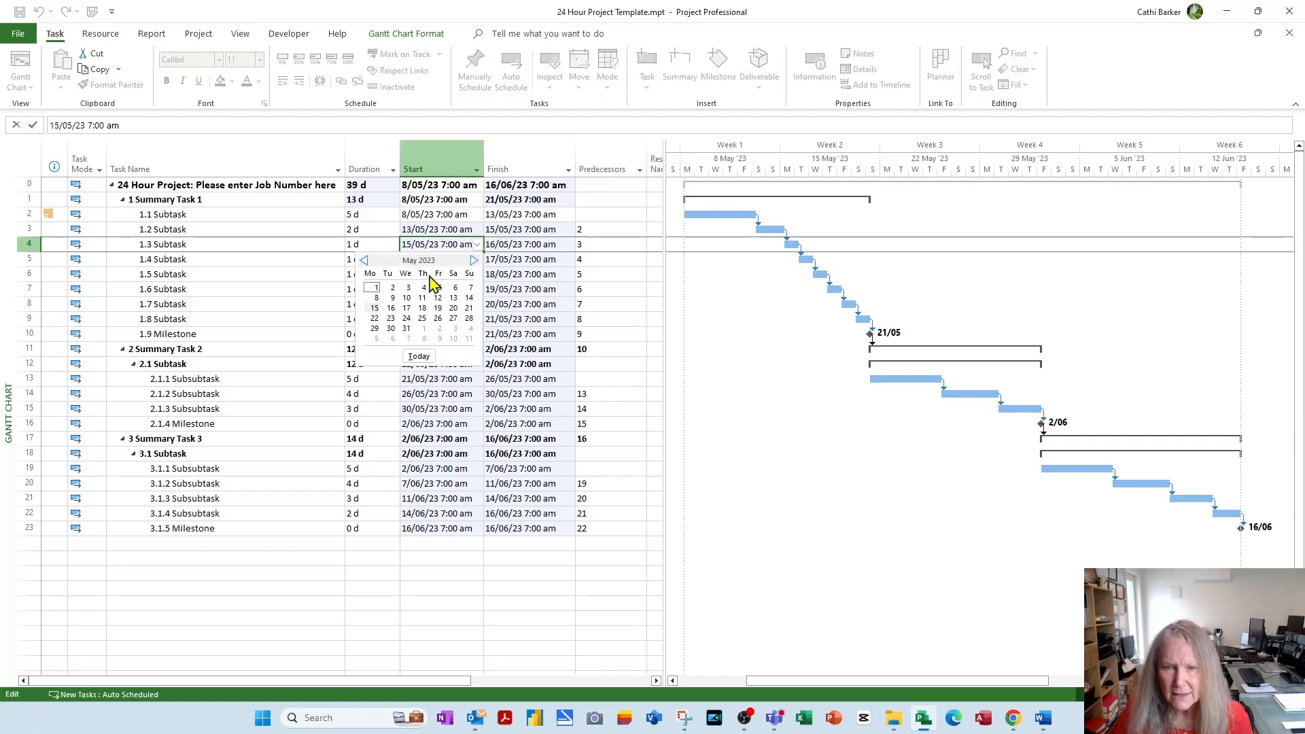
left_click(390, 307)
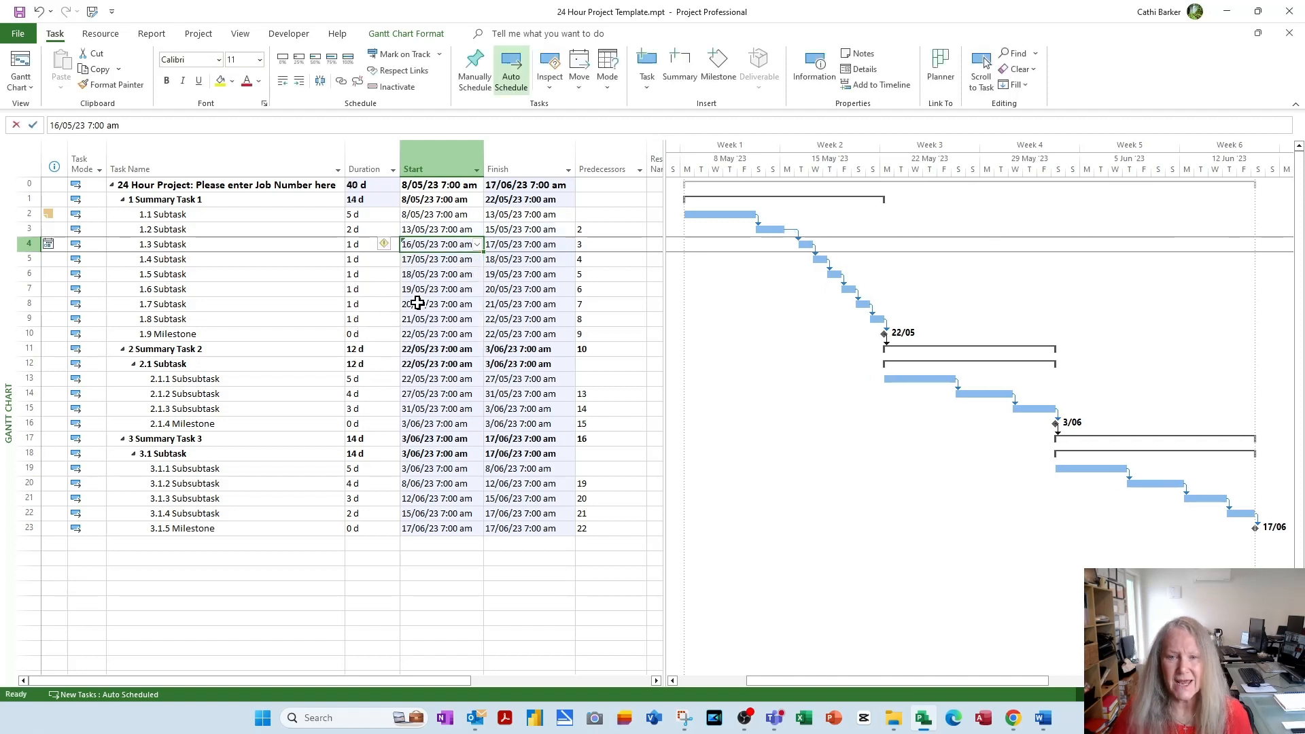
left_click(435, 260)
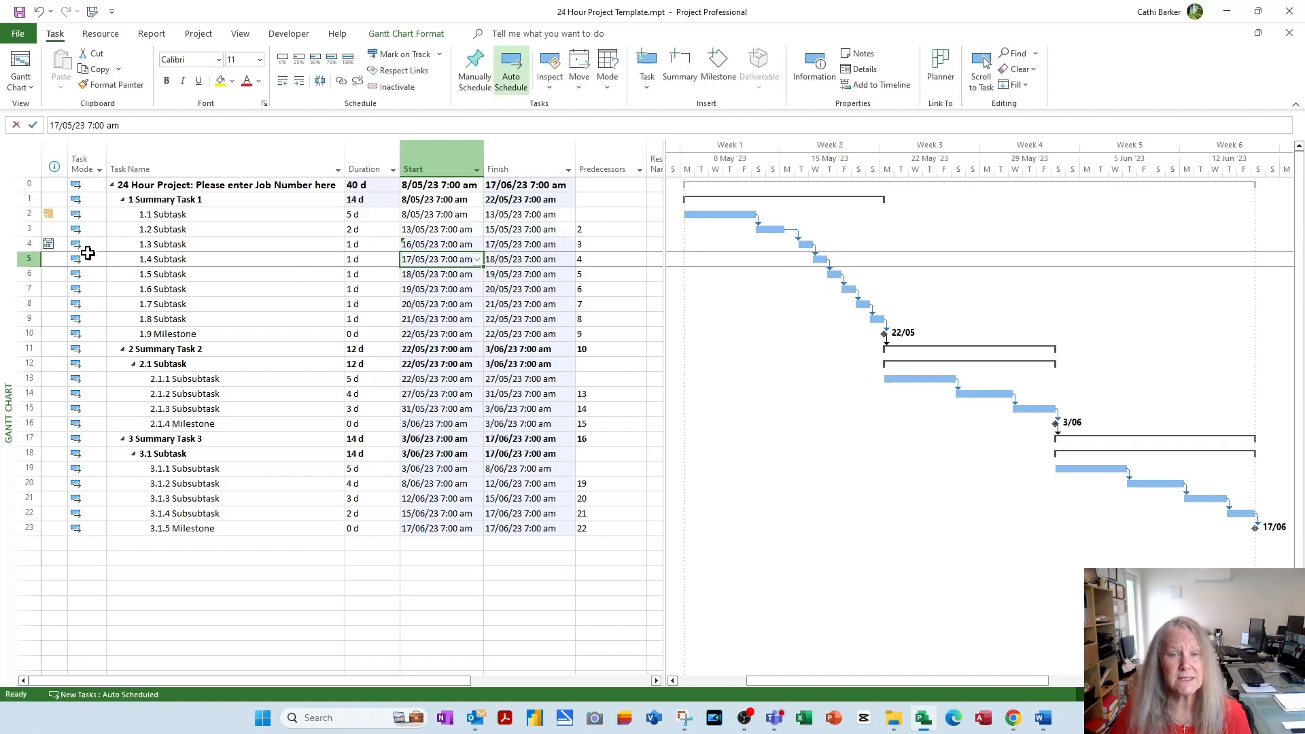
mouse_move(47, 244)
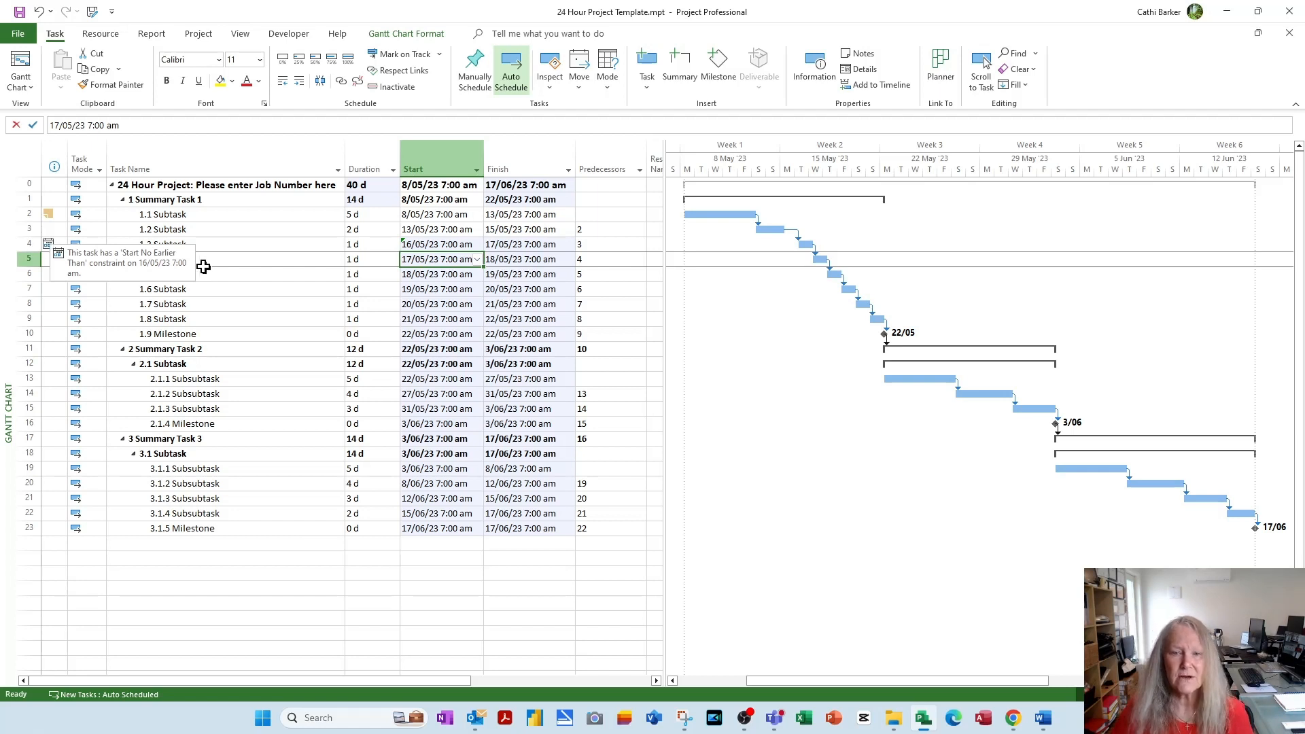
left_click(606, 229)
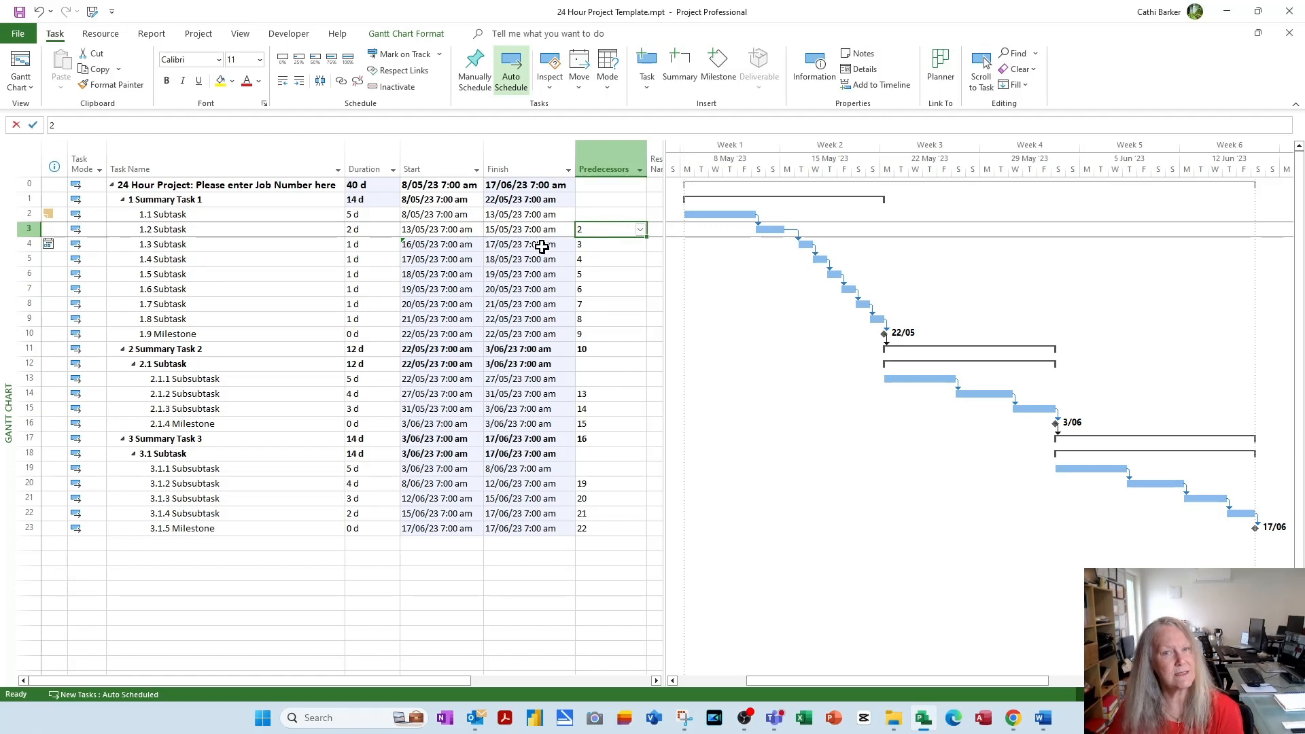
Step: Remove the start date constraint from subtask 1.3 by setting its constraint type to As Soon As Possible
double_click(437, 247)
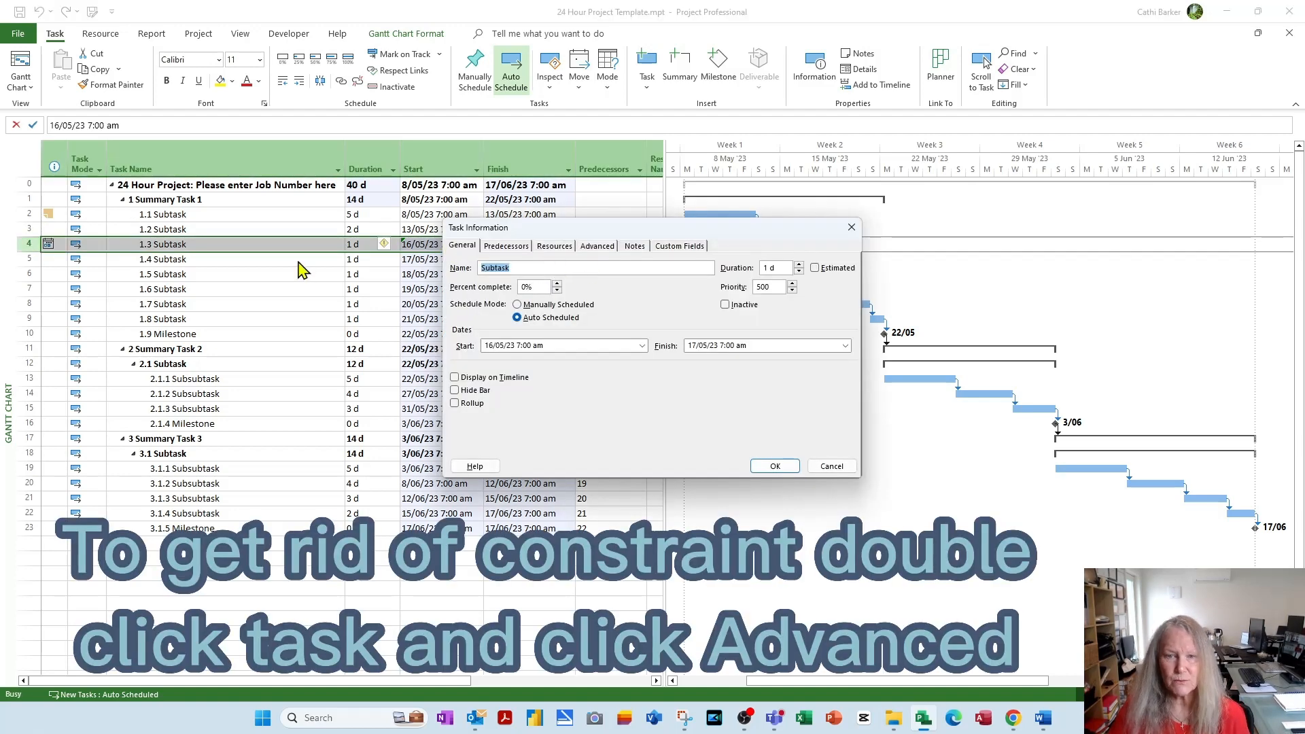
left_click(597, 246)
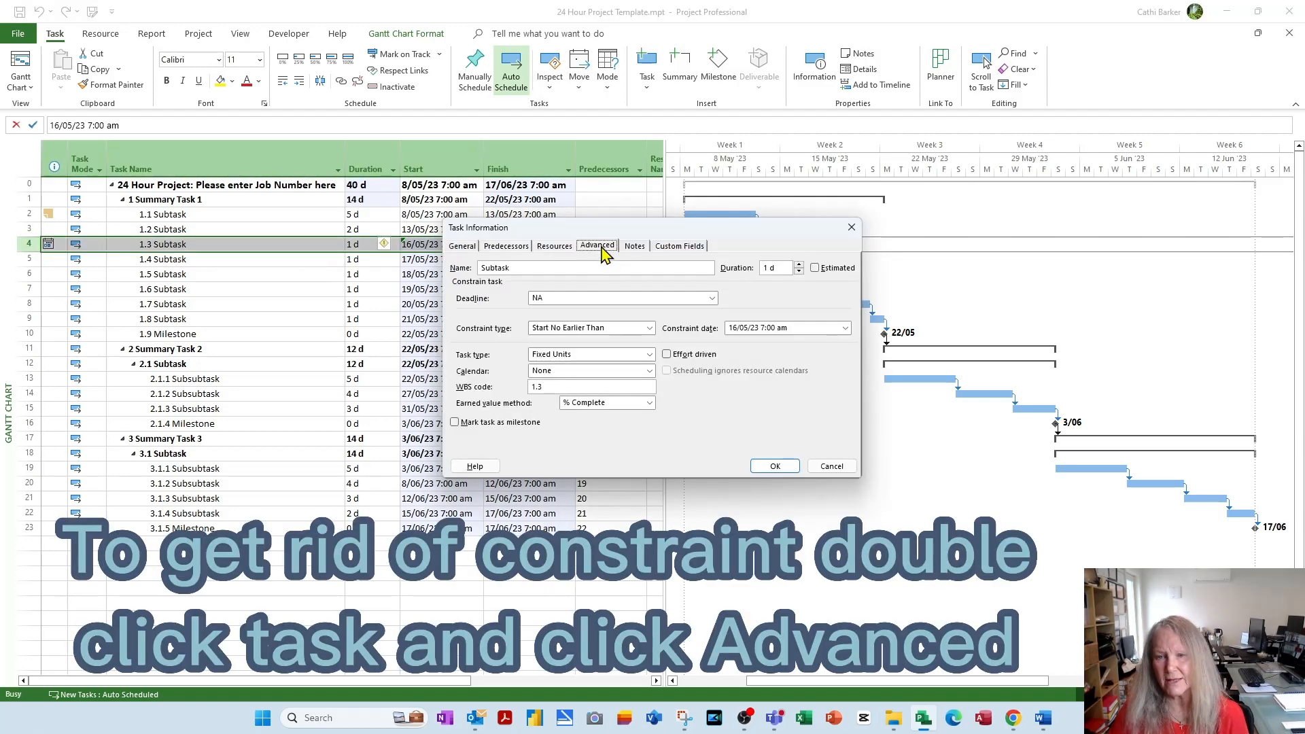
left_click(650, 328)
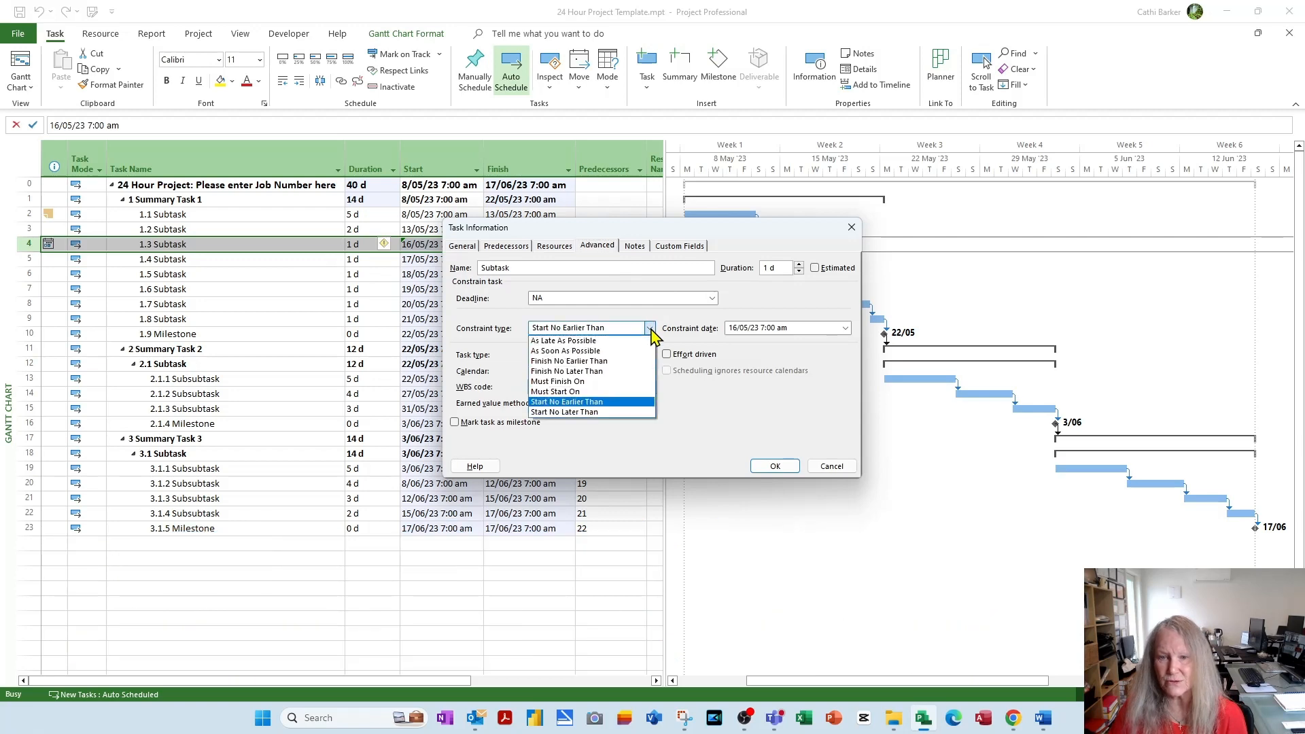
left_click(620, 351)
left_click(774, 466)
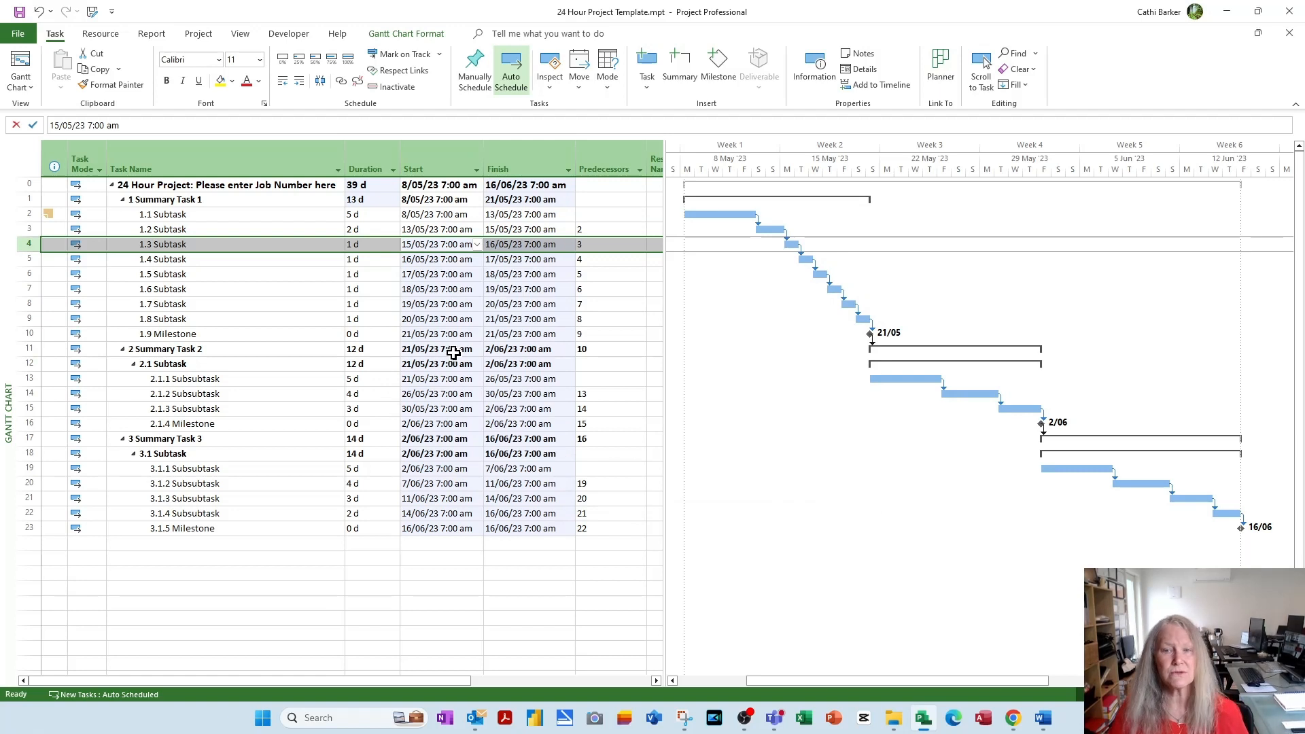
left_click(424, 244)
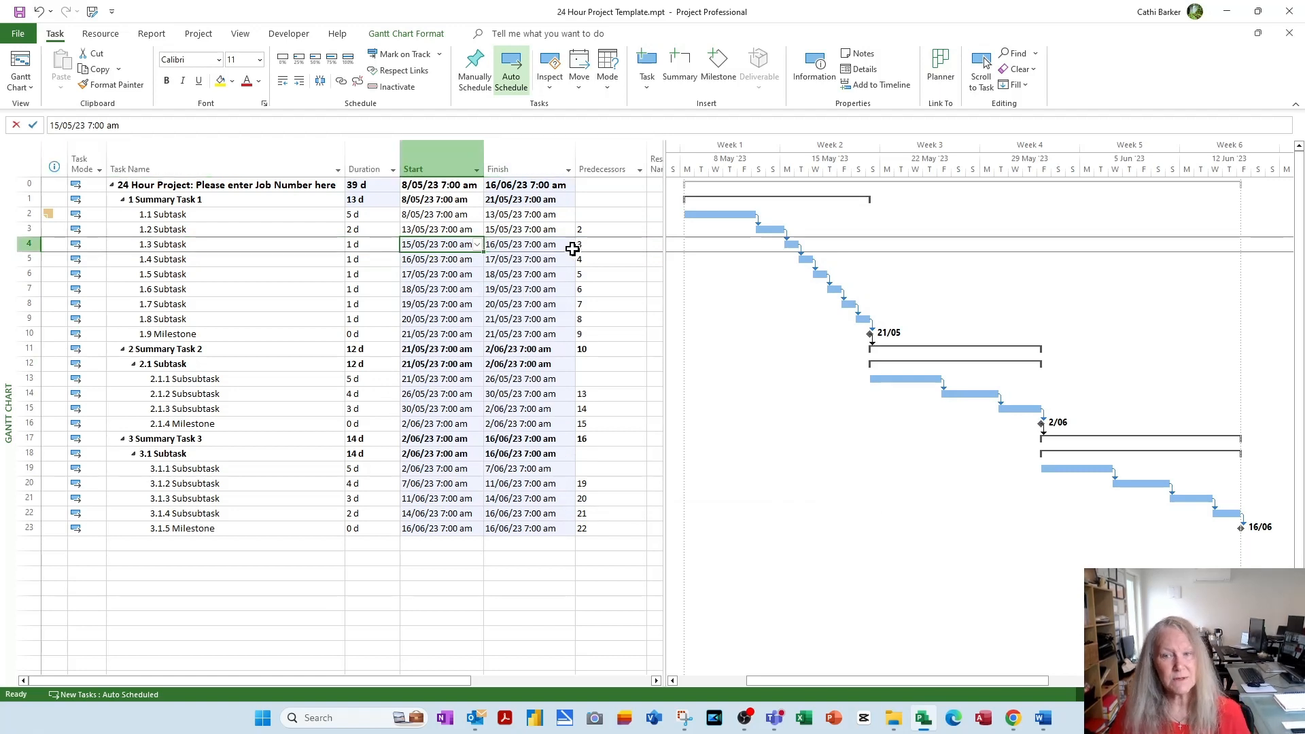
Step: Change the predecessor of subtask 1.2 to a finish-to-start link with a one-day lag, 2FS+1d
left_click(586, 230)
type("f")
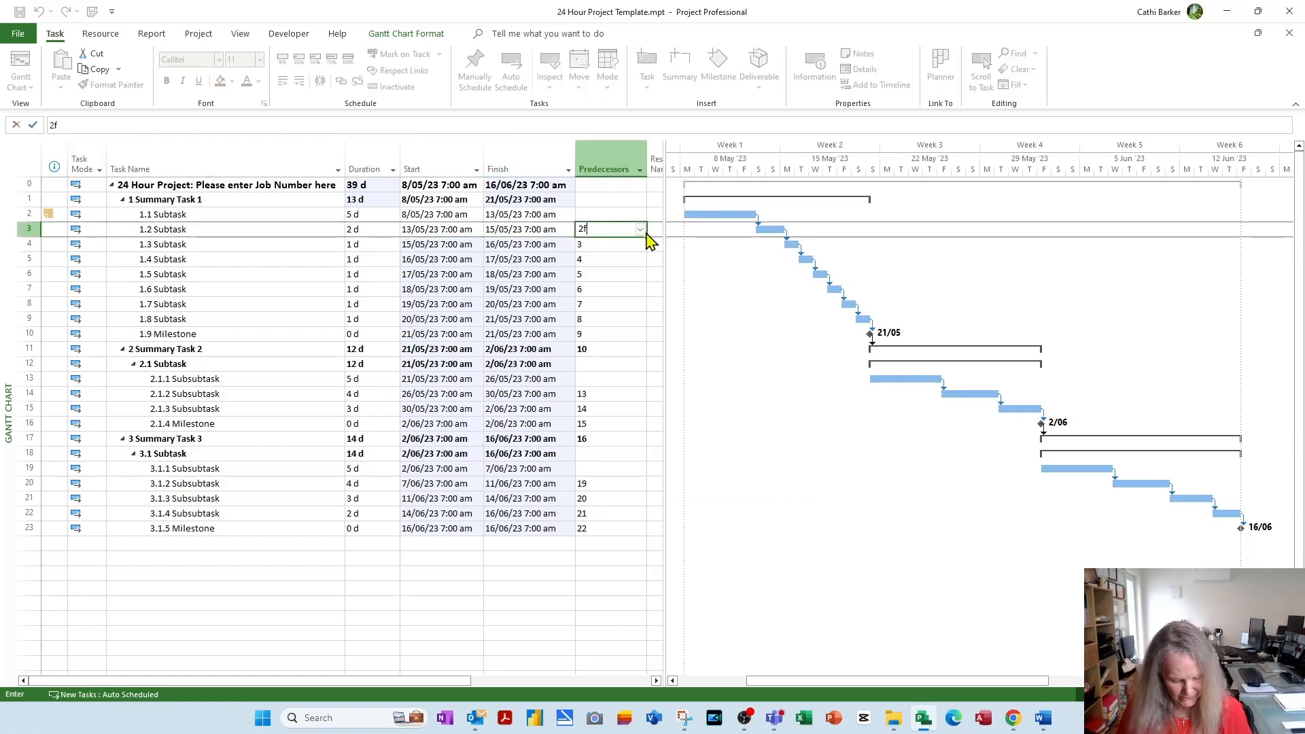
type("s+1d")
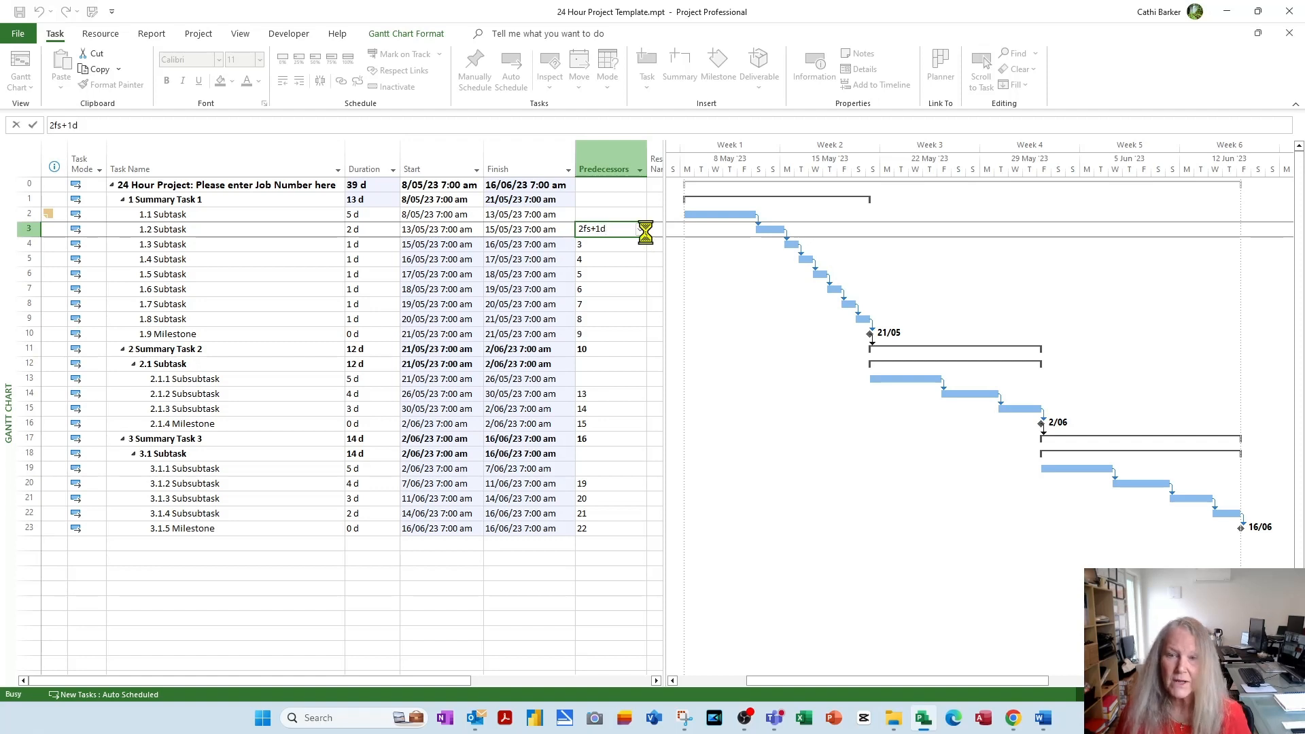
key("Return")
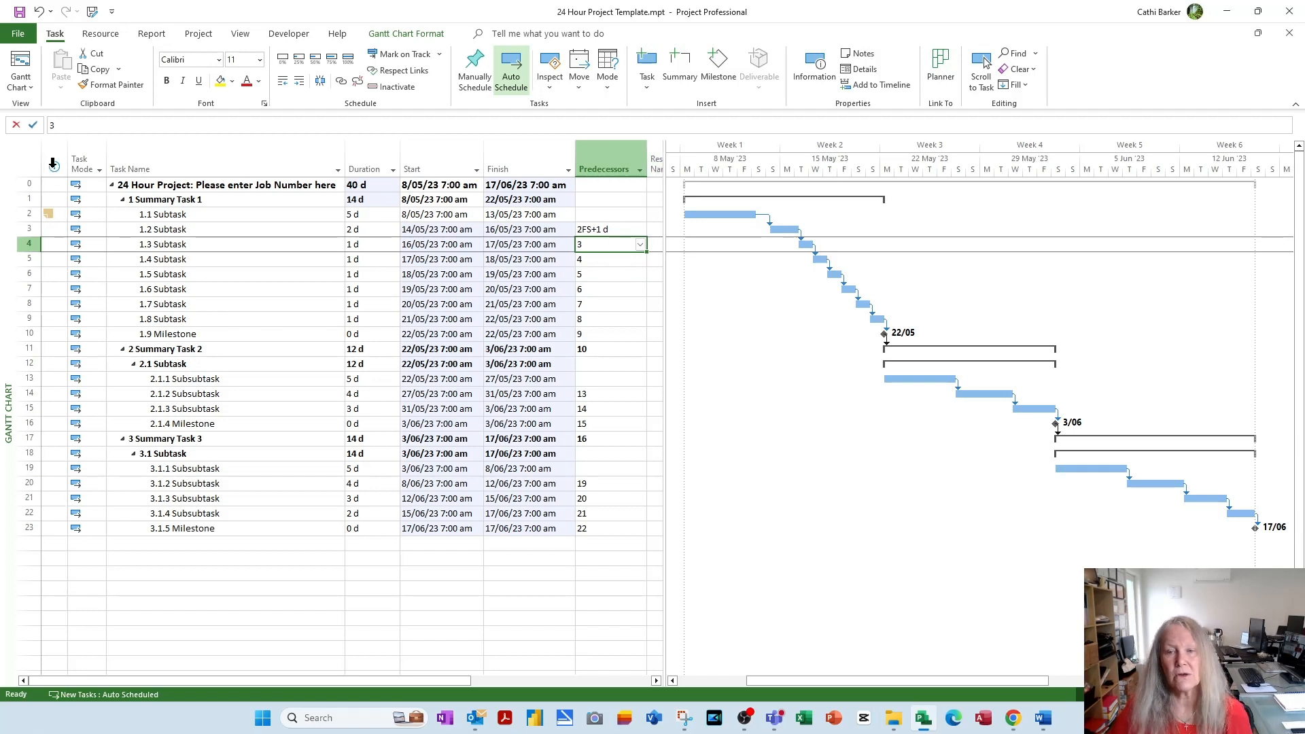
Step: Remove the one-day lag from subtask 1.2 by setting its predecessor to 2
left_click(631, 229)
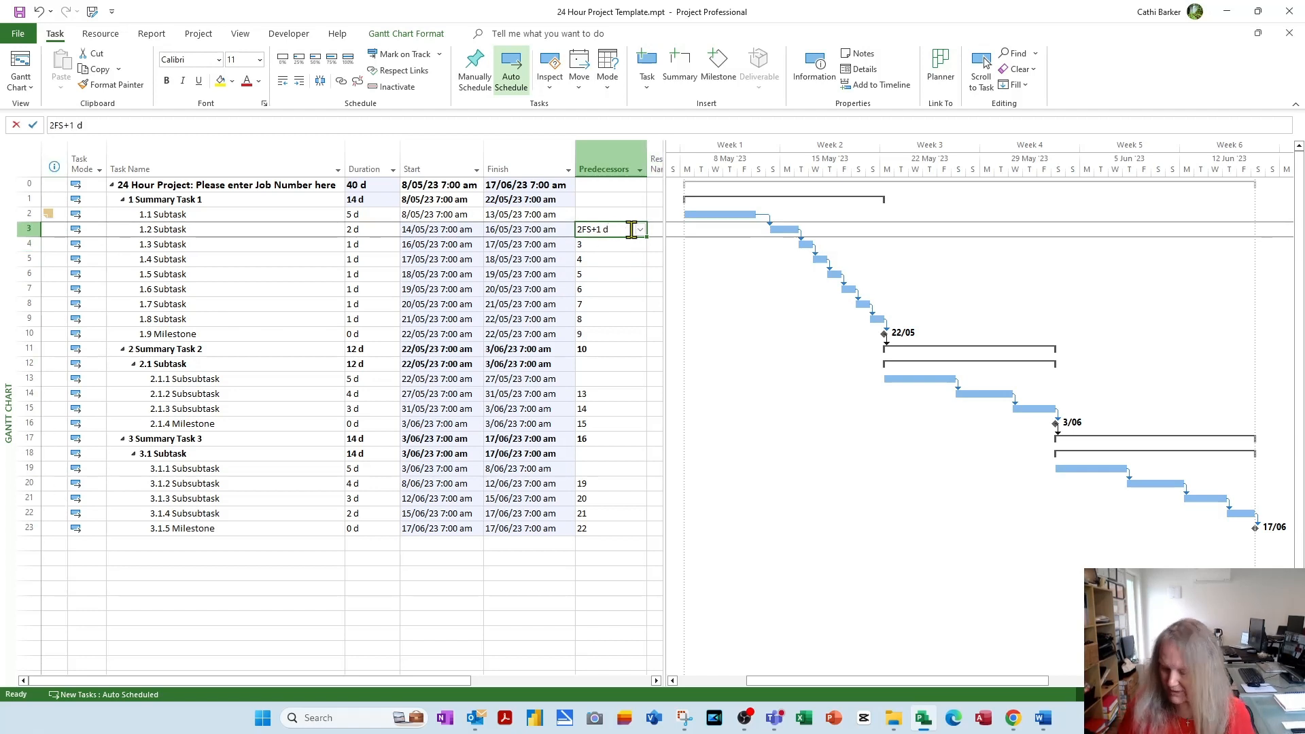
type("2")
key("Return")
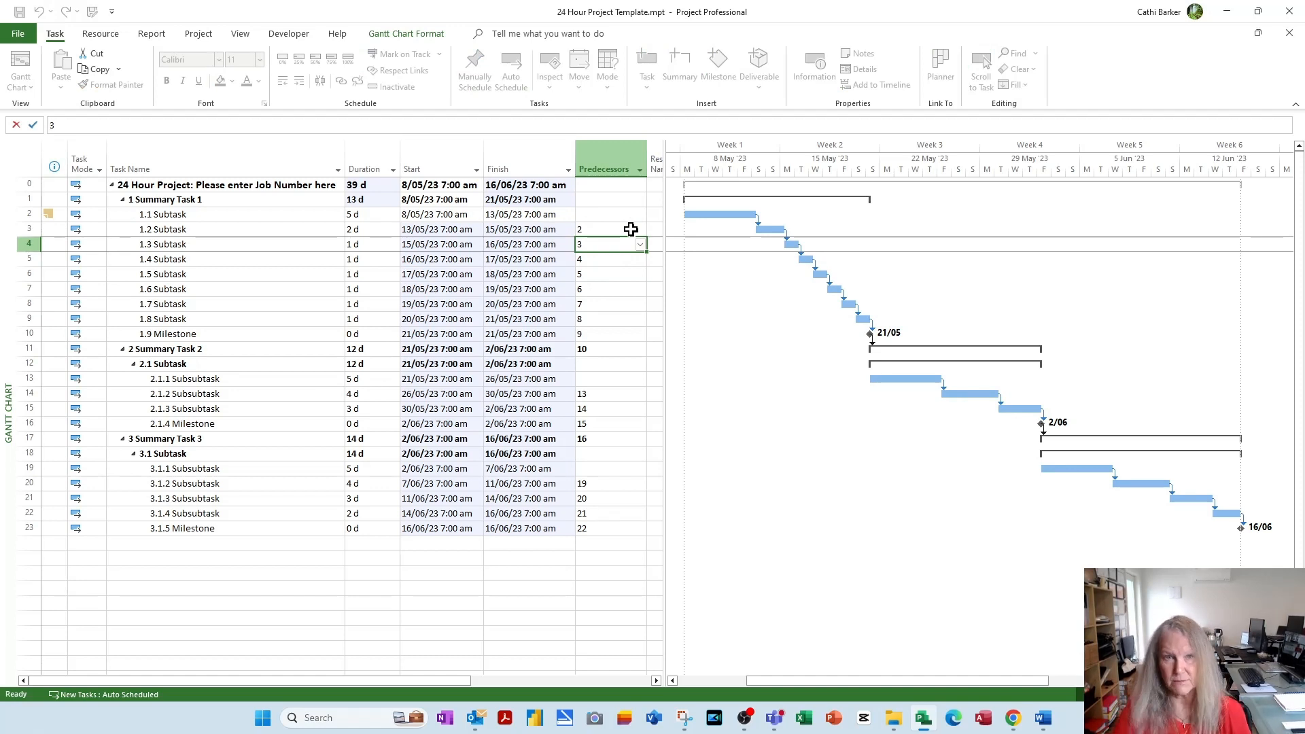
Step: Save the 24 Hour Project Template file
left_click(253, 244)
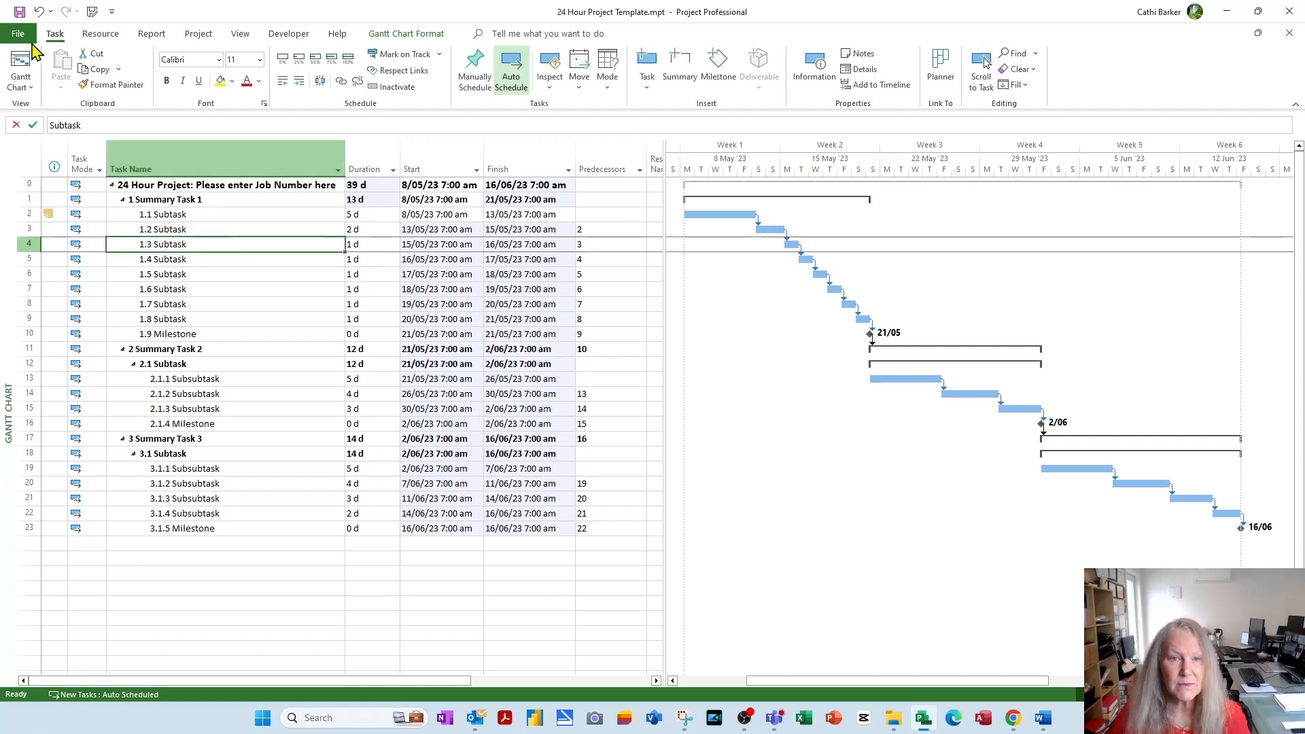
left_click(19, 13)
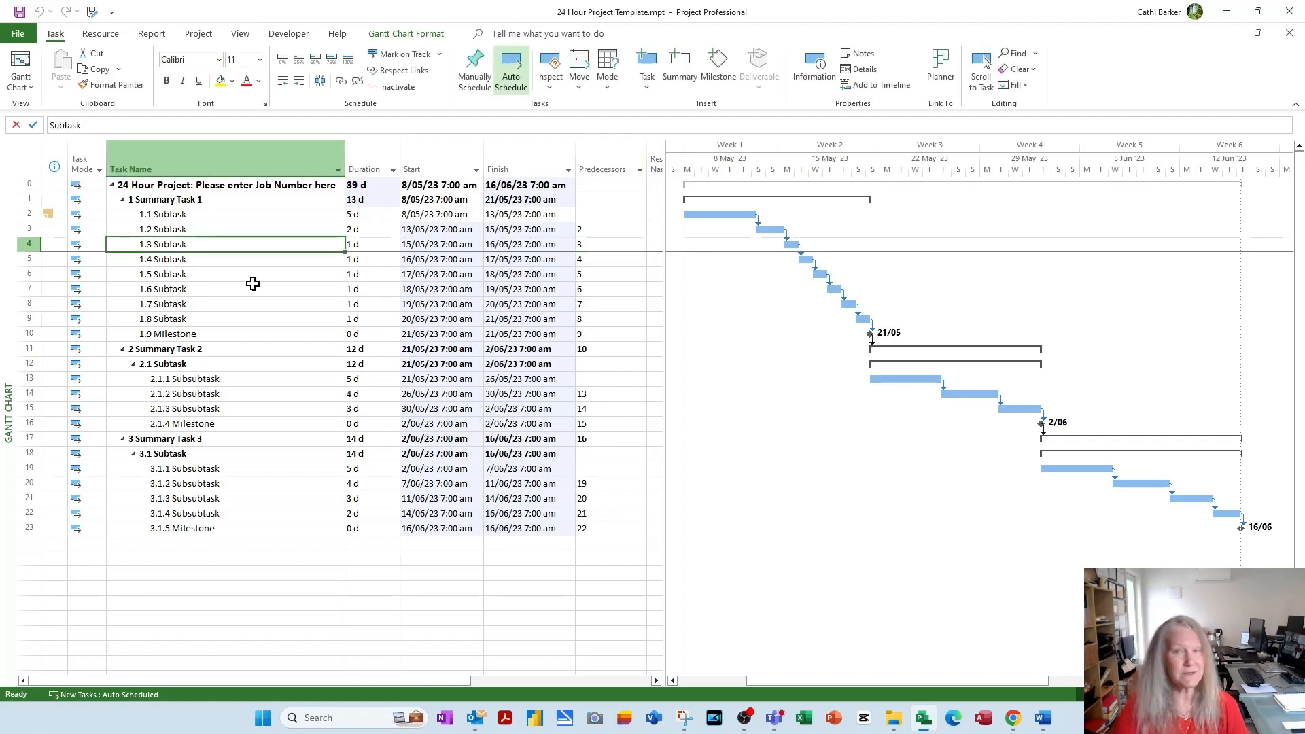